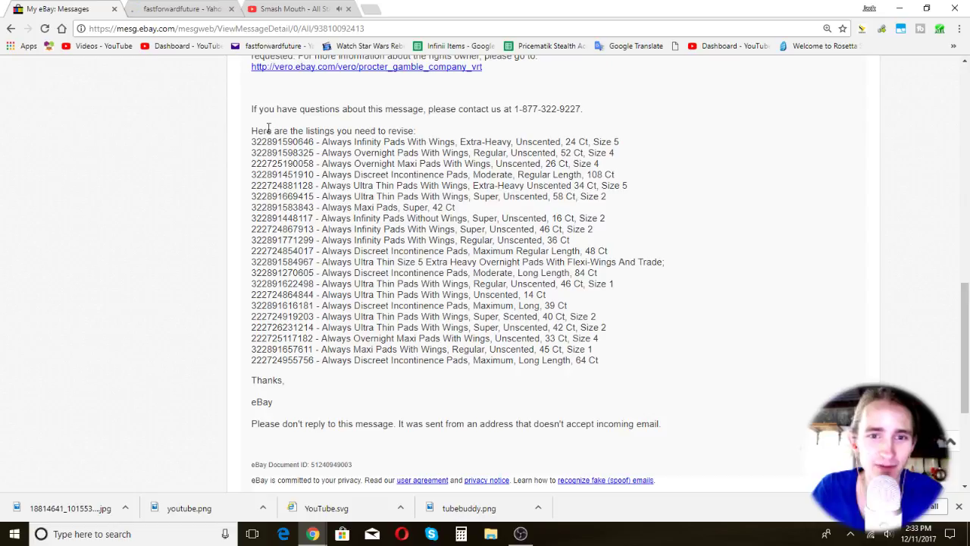
Read the eBay copyright violation notice from Procter & Gamble, including its image removal instructions and the listings needing revision.
drag(265, 130, 262, 163)
click(416, 277)
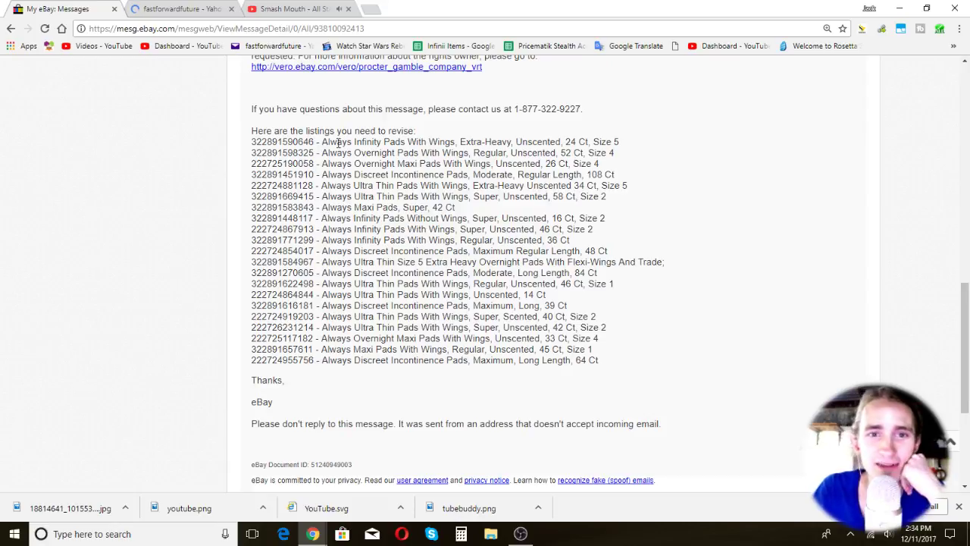
drag(331, 144, 347, 140)
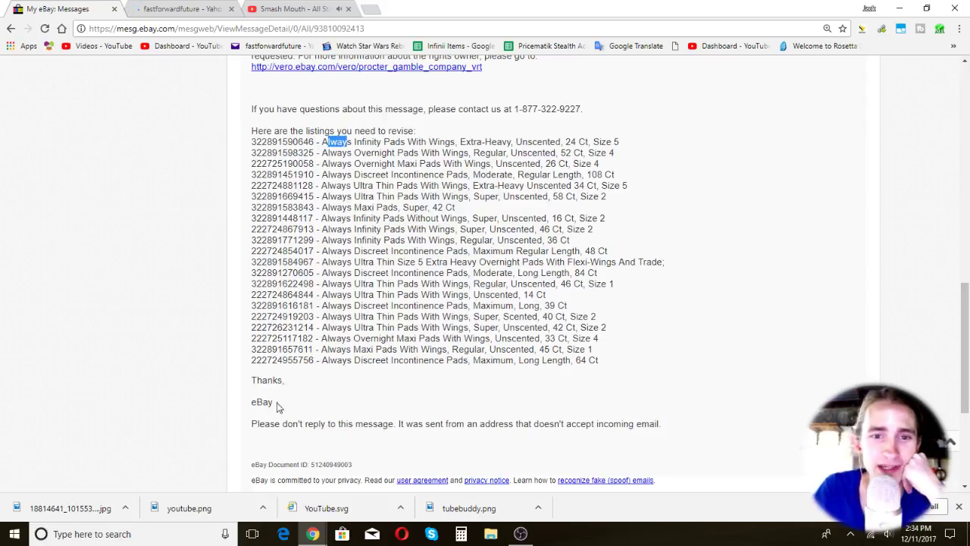
click(399, 275)
scroll(400, 279, up, 2)
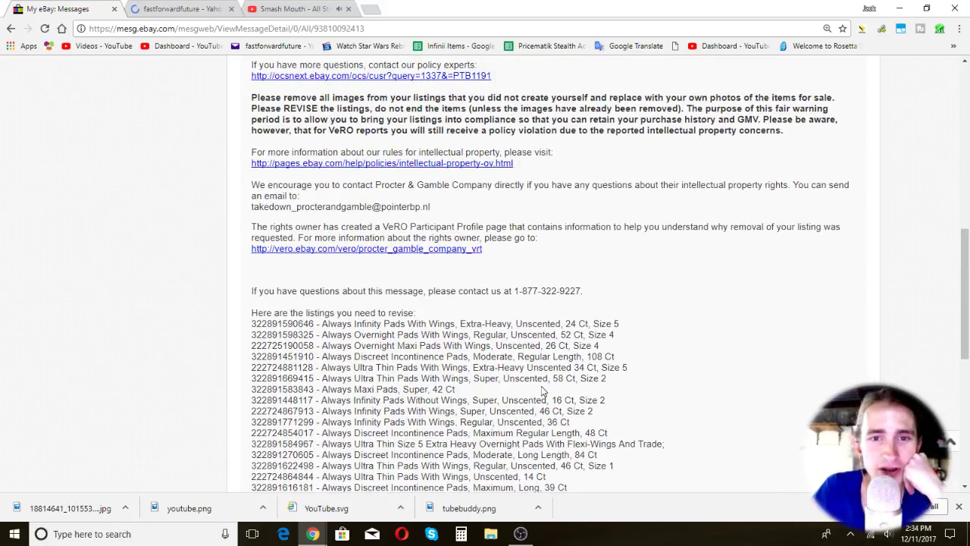
scroll(542, 390, up, 2)
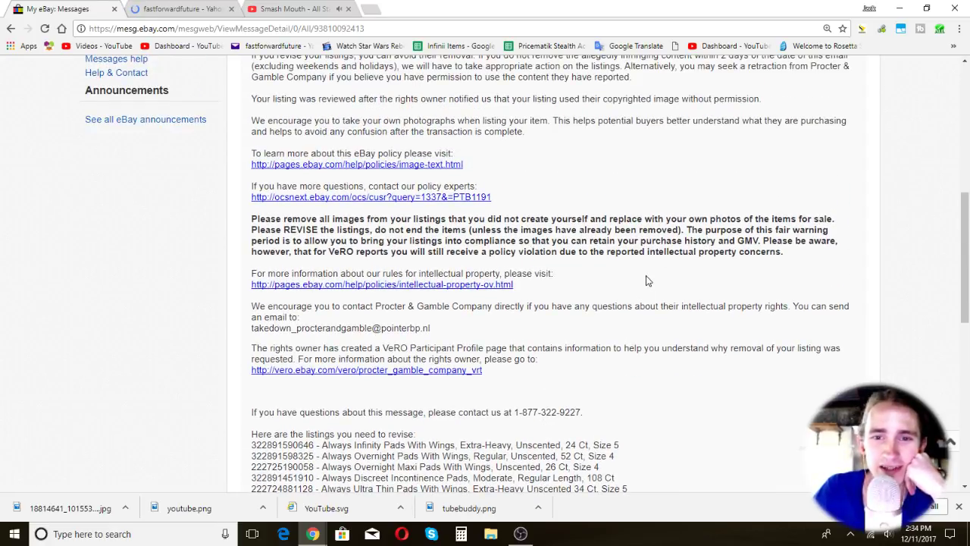
scroll(677, 304, up, 1)
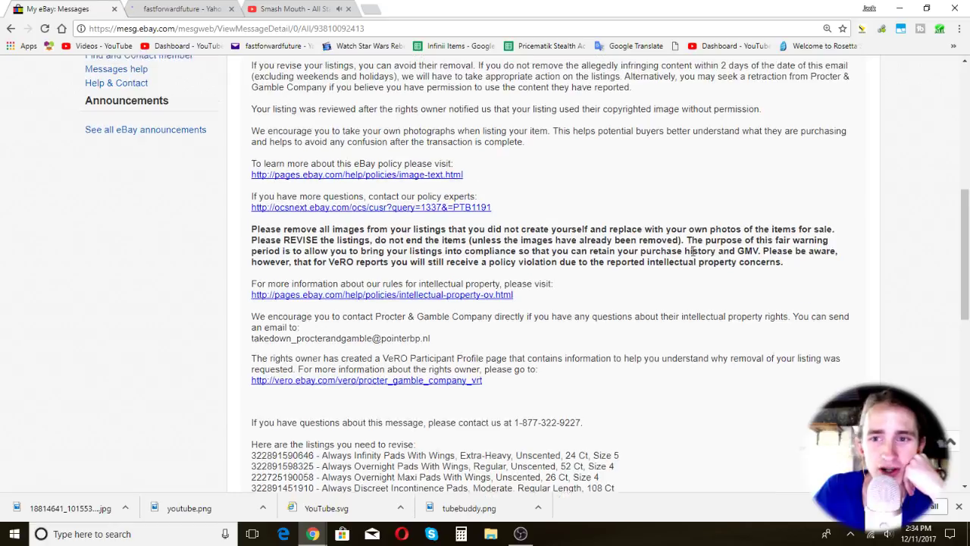
scroll(726, 273, up, 2)
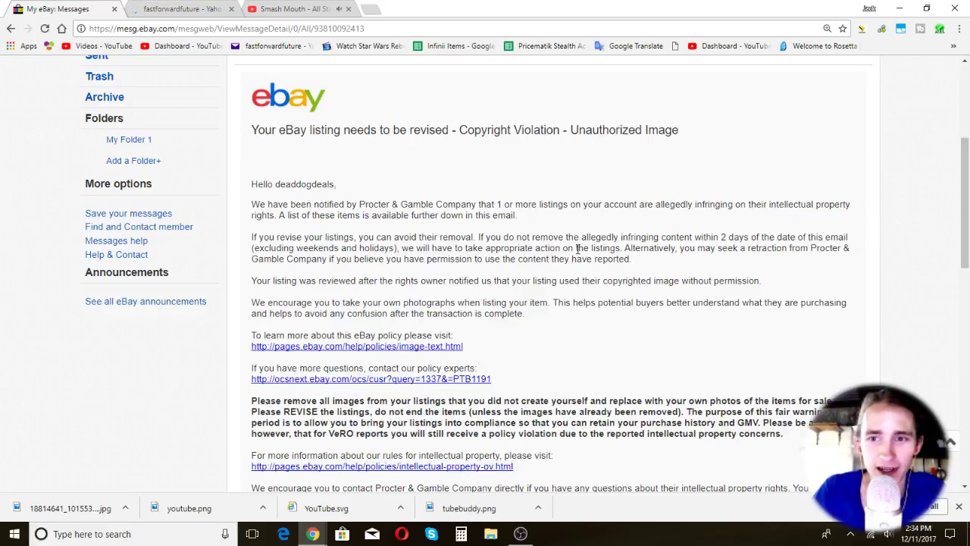
scroll(629, 314, down, 6)
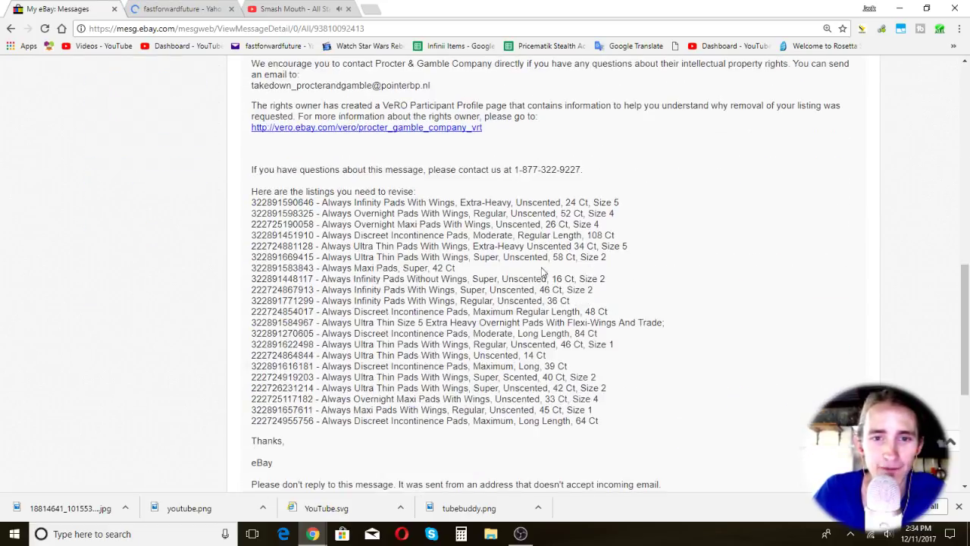
scroll(505, 306, up, 1)
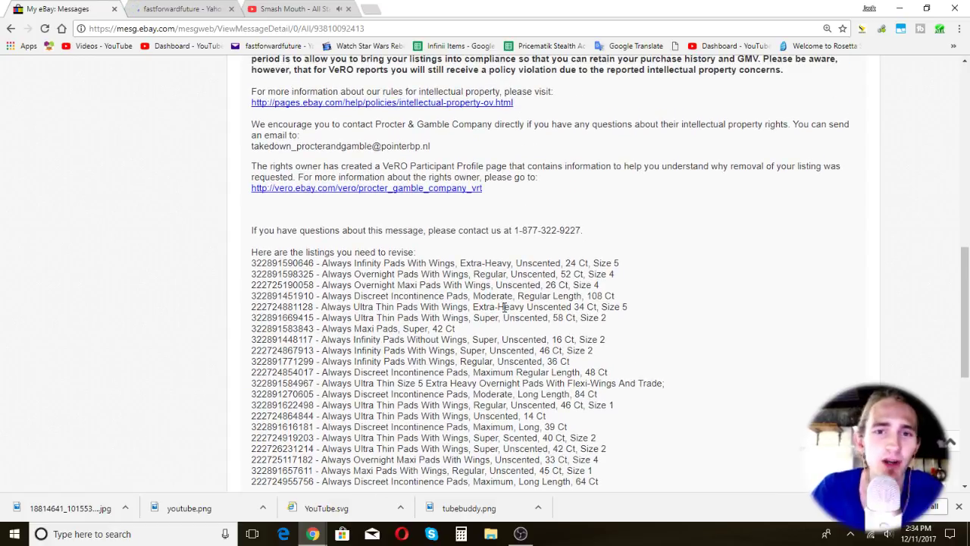
scroll(505, 307, up, 3)
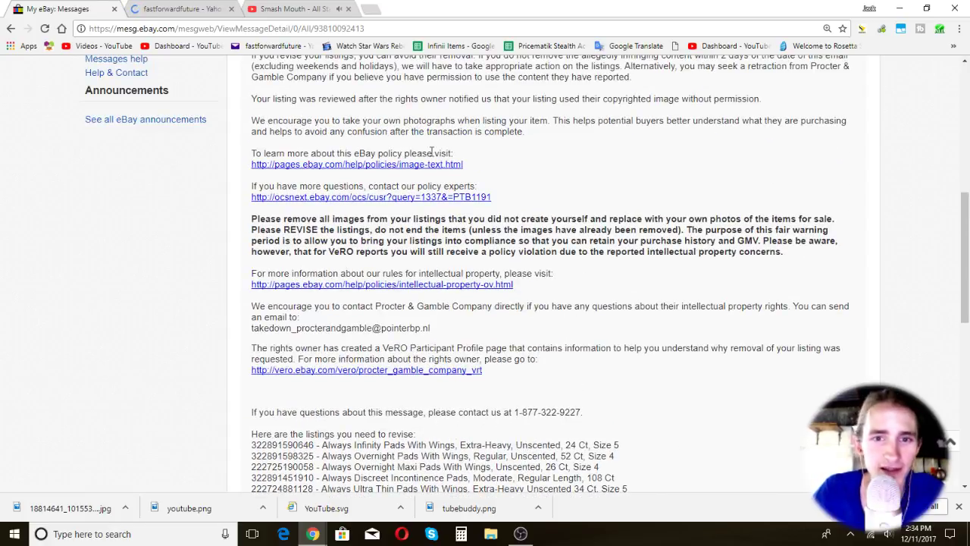
scroll(540, 263, up, 1)
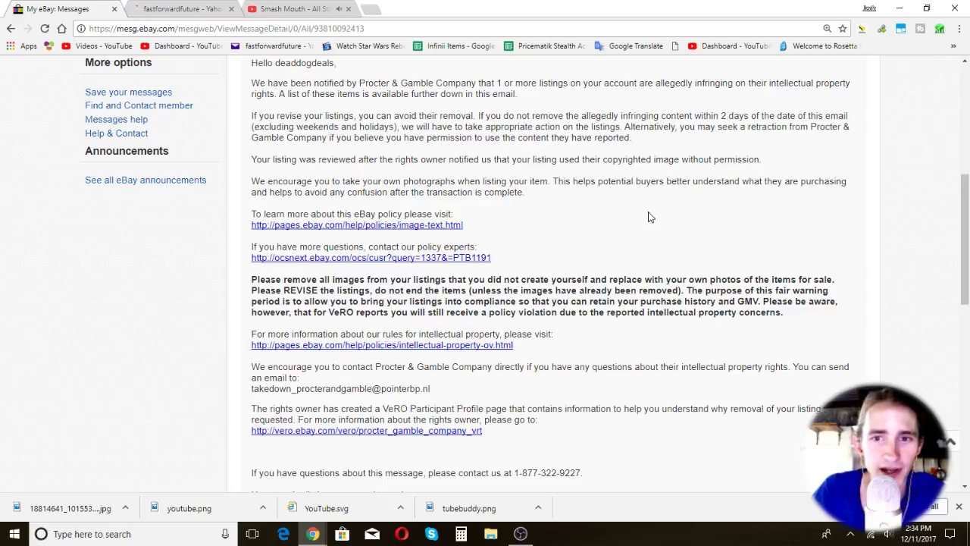
scroll(648, 219, down, 4)
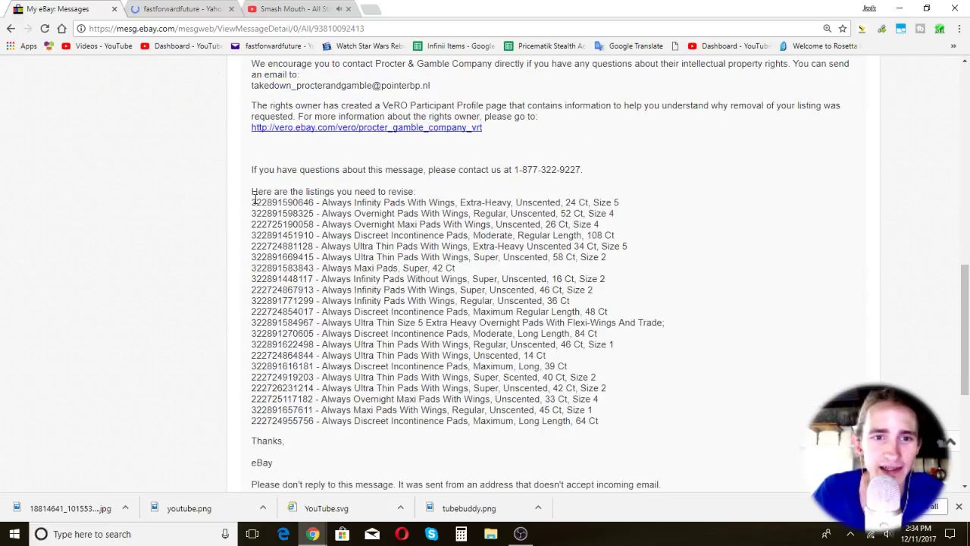
Go through the individual Always pad listings named at the end of the violation notice.
drag(252, 199, 640, 215)
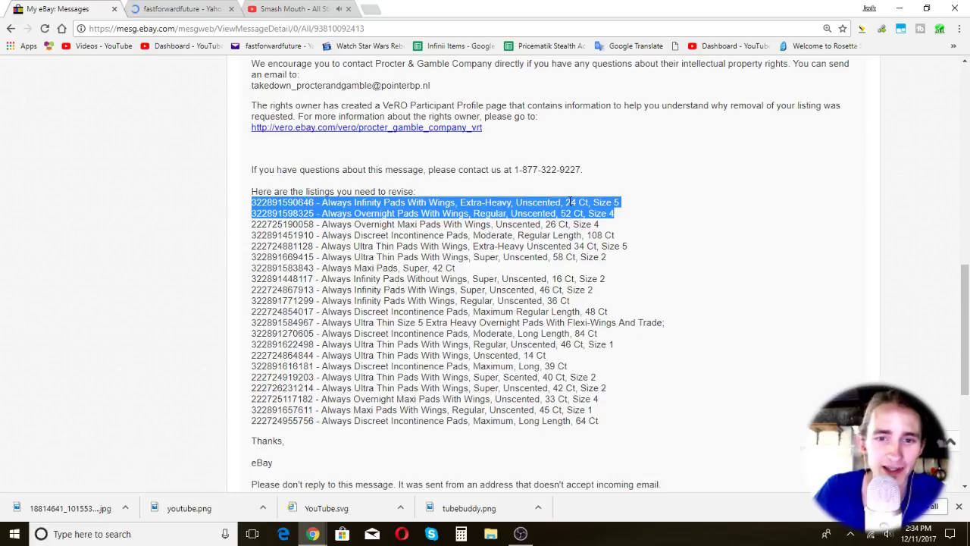
drag(458, 355, 458, 361)
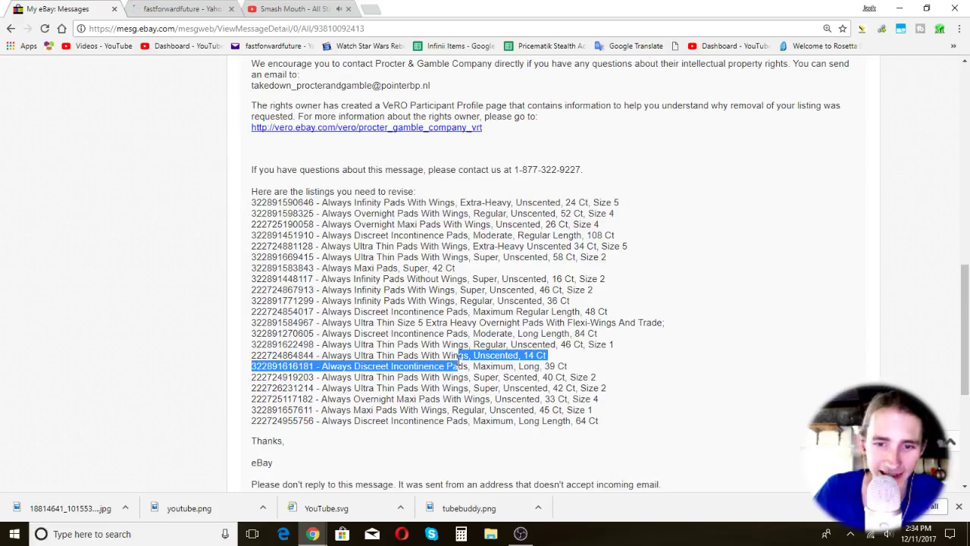
click(718, 345)
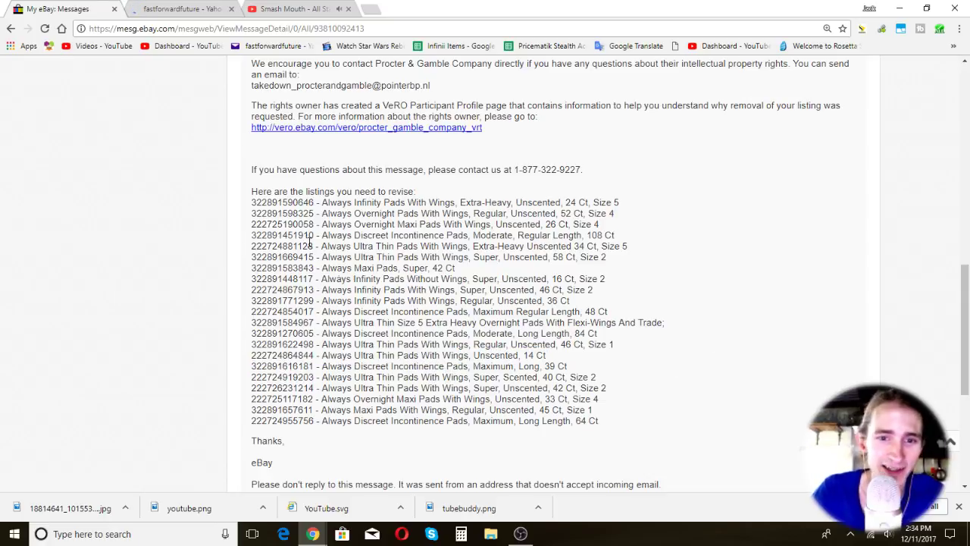
drag(304, 235, 557, 392)
click(368, 351)
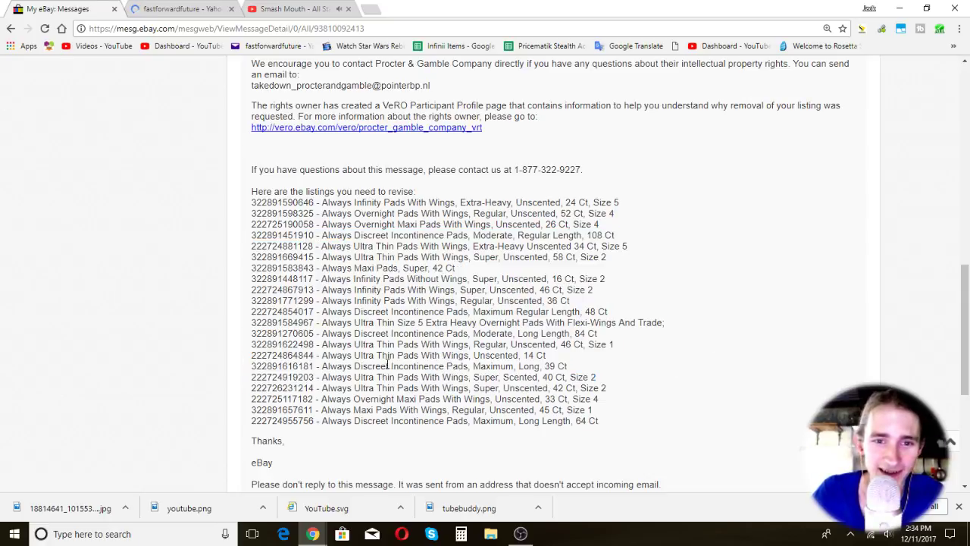
double_click(427, 366)
drag(377, 377, 438, 379)
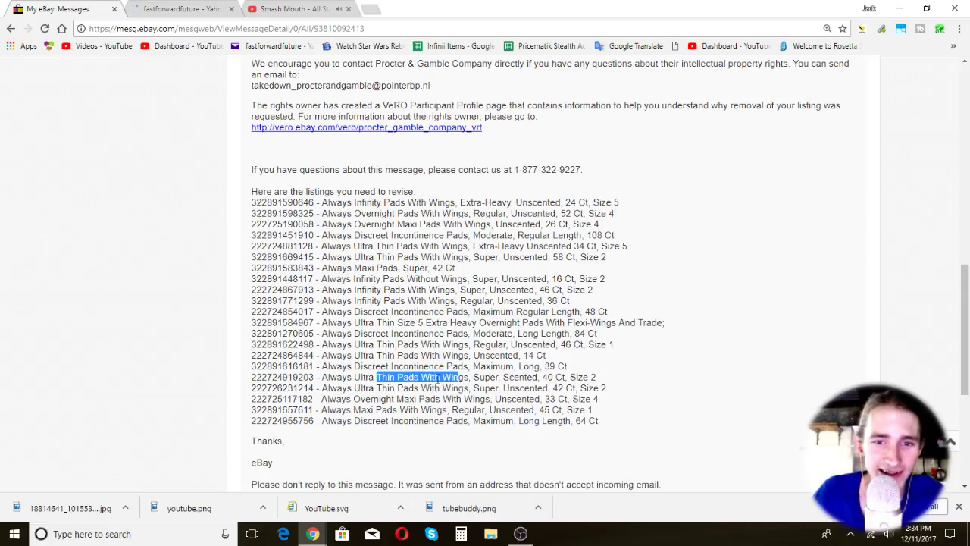
click(493, 375)
Leave the message and open the bookmarked Seller Hub page for managing active listings.
scroll(718, 426, up, 6)
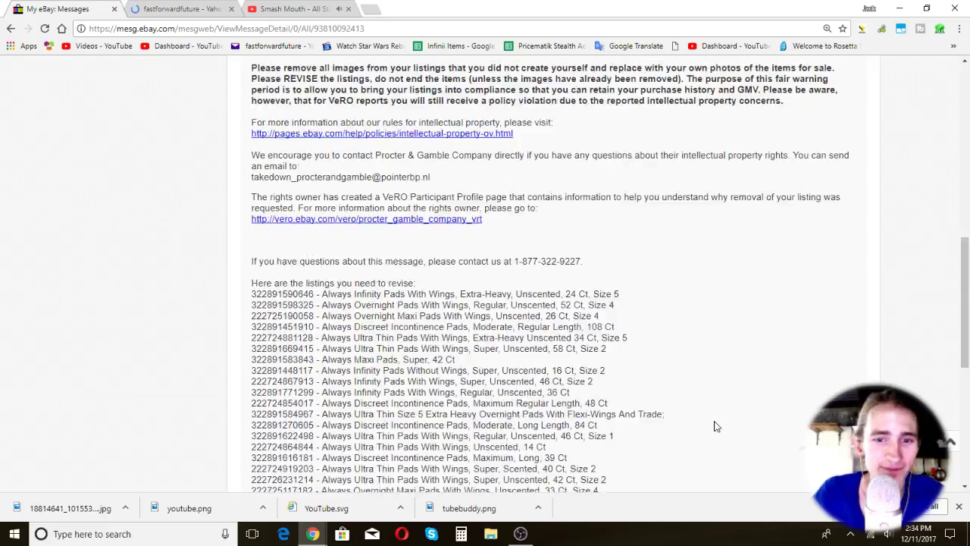
scroll(718, 426, up, 3)
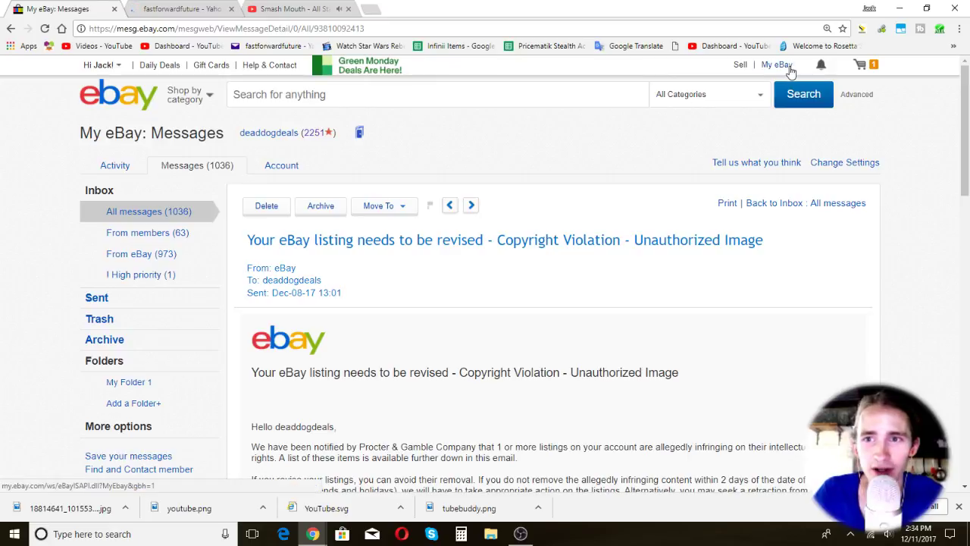
mouse_move(777, 64)
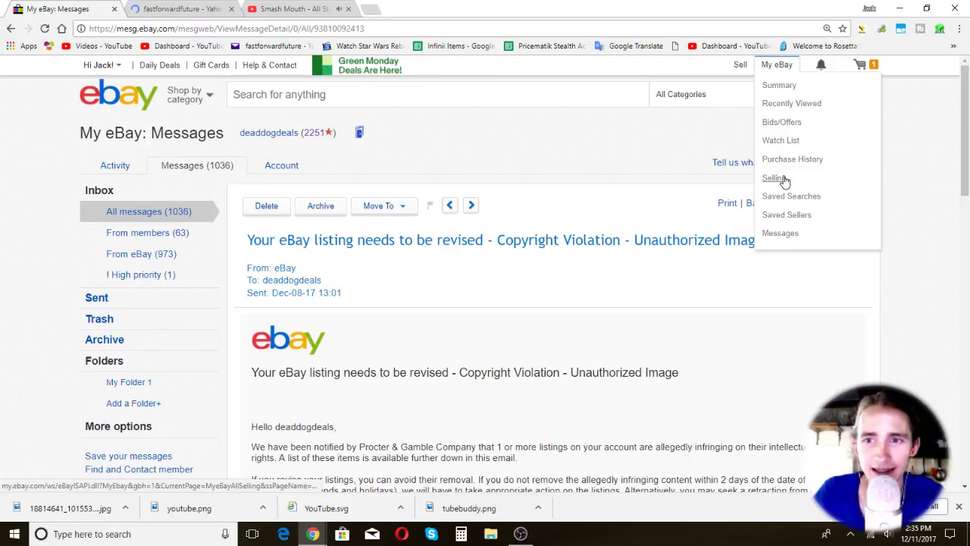
click(954, 46)
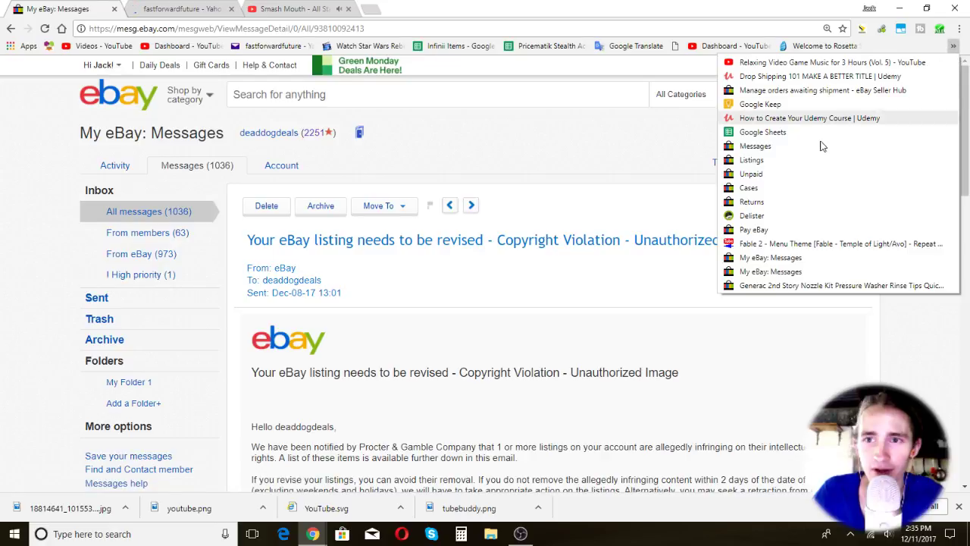
click(807, 162)
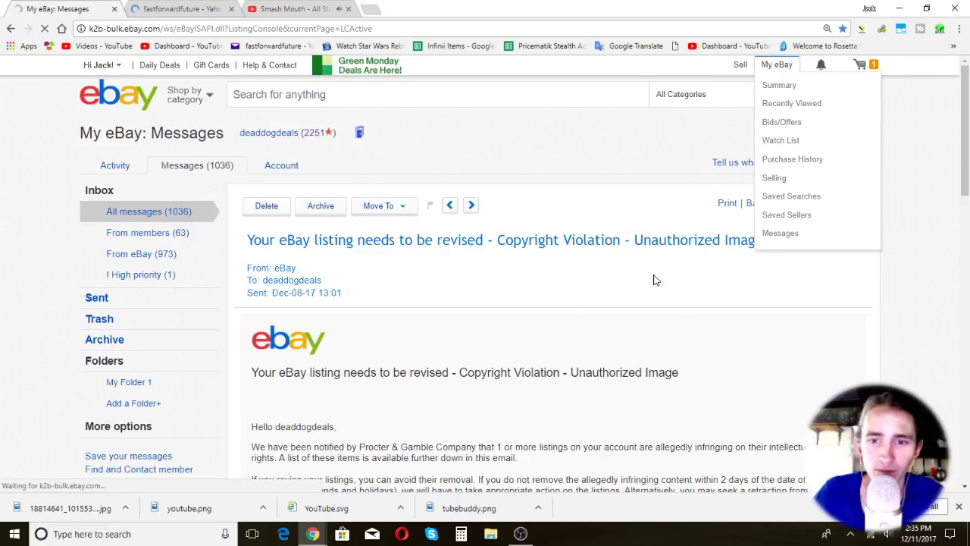
Look through the status filter options for the active listings without changing the filter.
scroll(637, 258, down, 3)
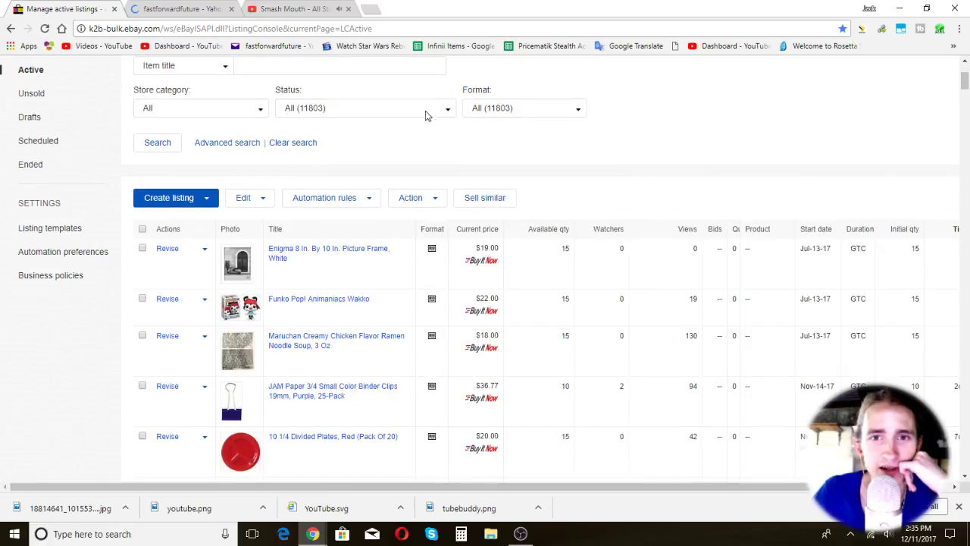
click(428, 112)
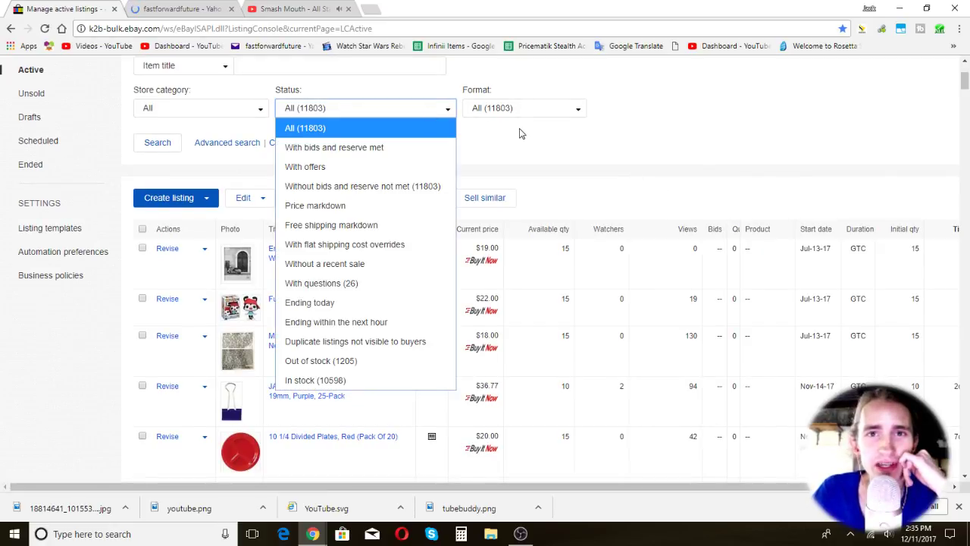
click(584, 147)
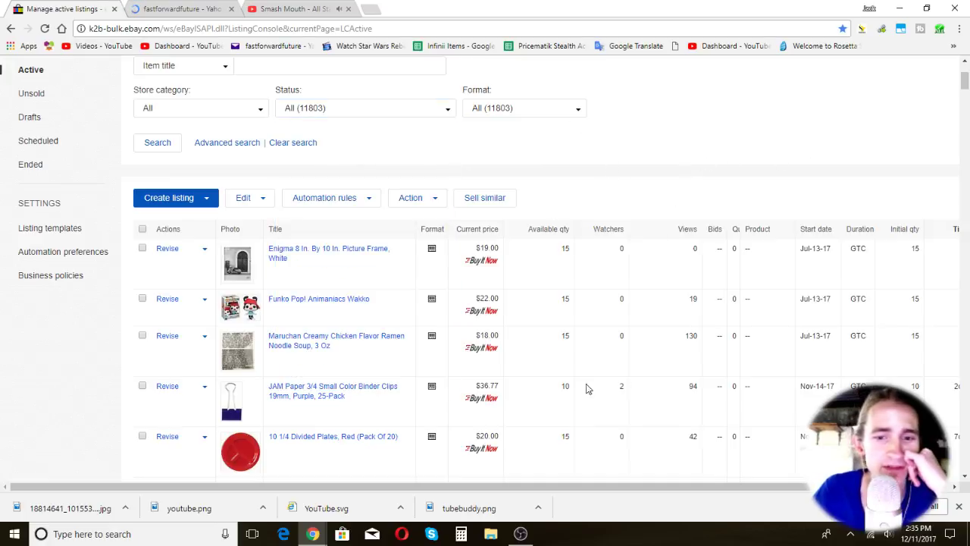
scroll(396, 137, up, 3)
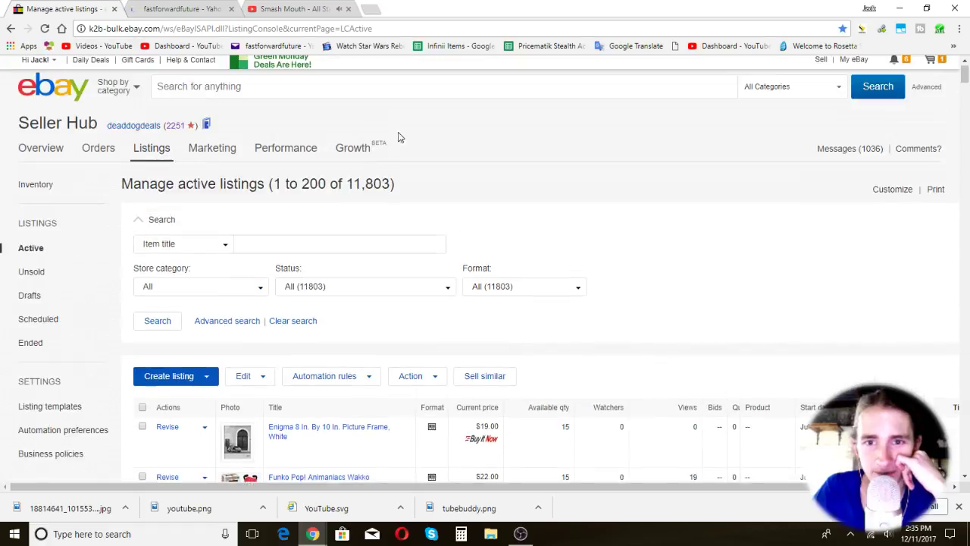
Check the current date in the system calendar and close it again.
scroll(535, 241, down, 1)
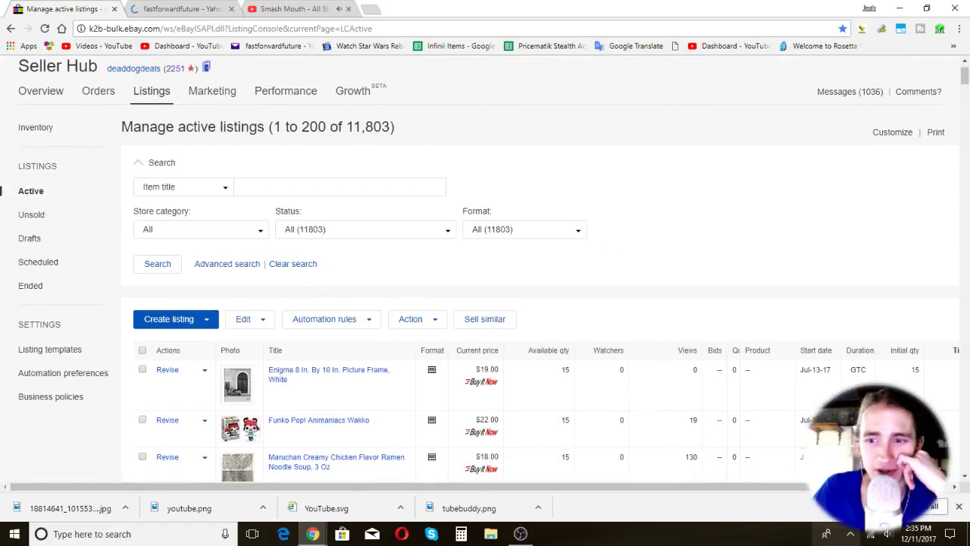
click(917, 534)
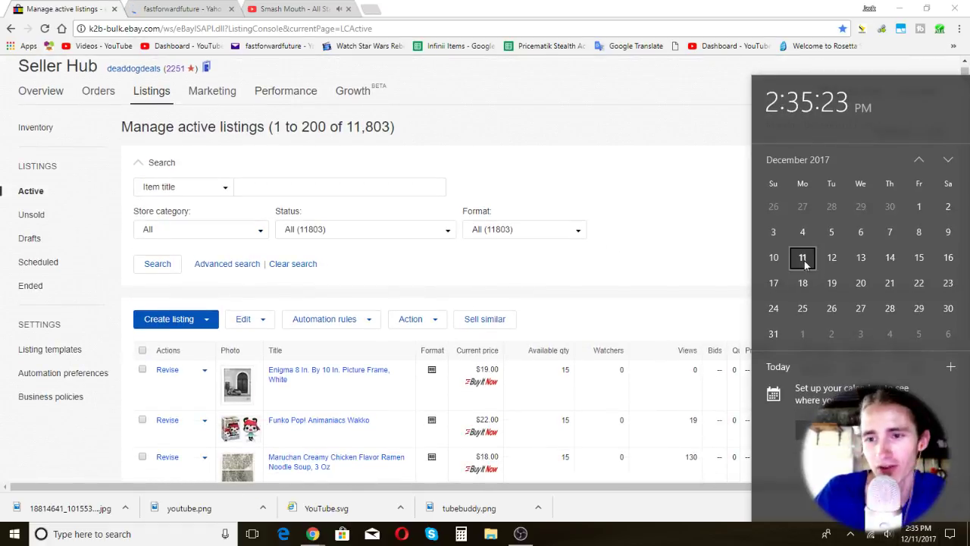
click(659, 236)
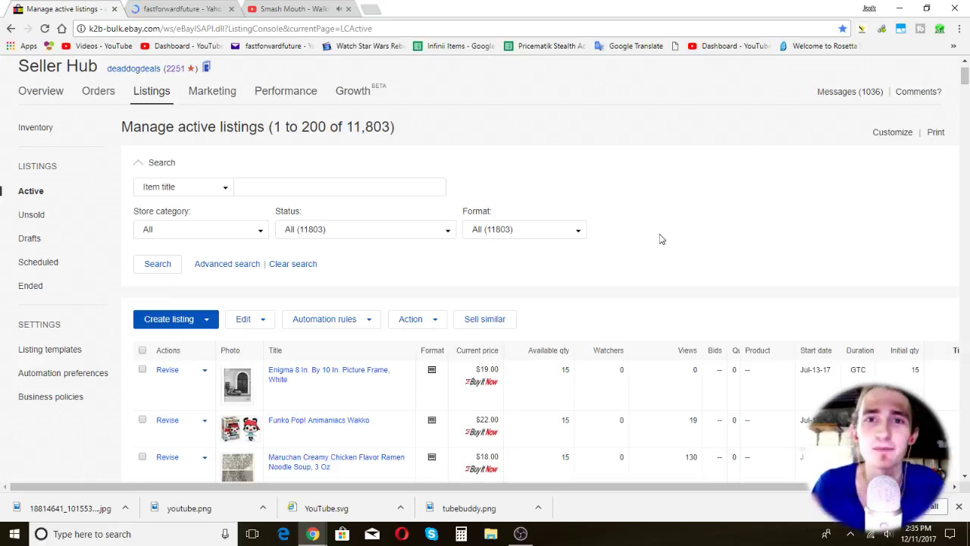
Check the out-of-stock entry among the listing statuses, leaving the status filter set to All.
scroll(659, 240, down, 1)
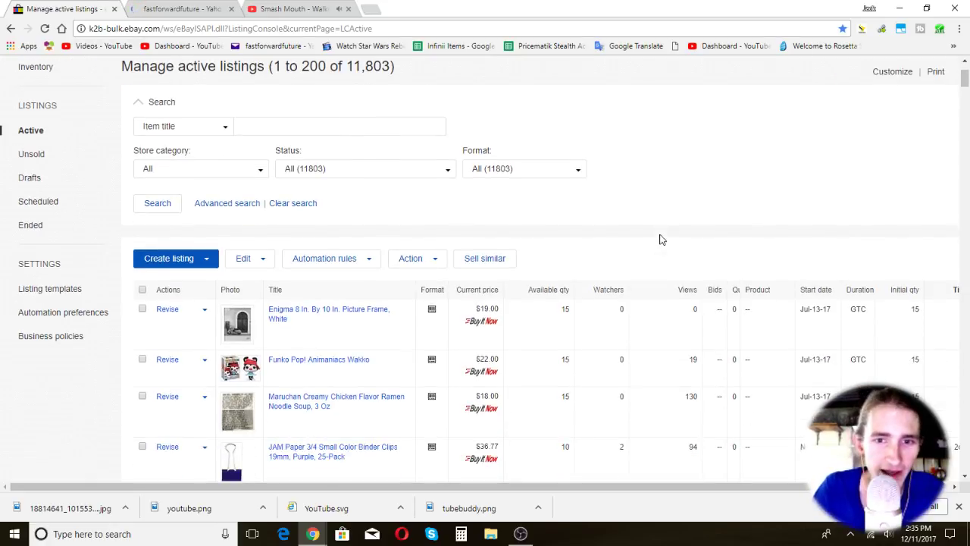
click(424, 180)
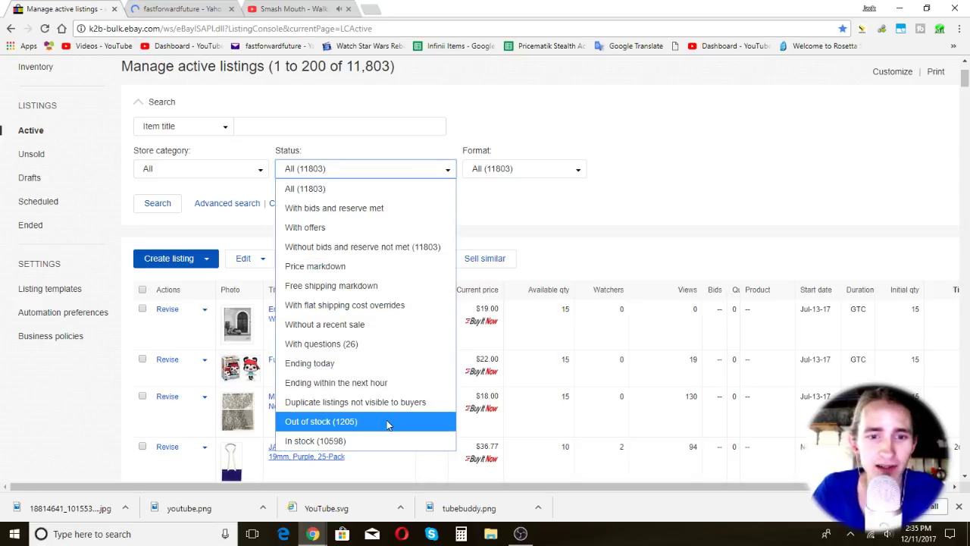
click(578, 238)
scroll(377, 277, up, 2)
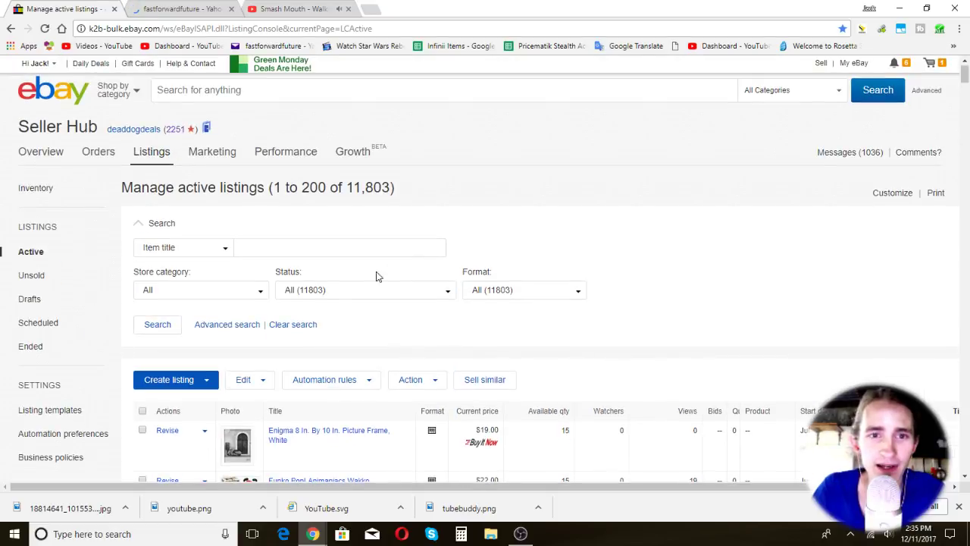
click(385, 288)
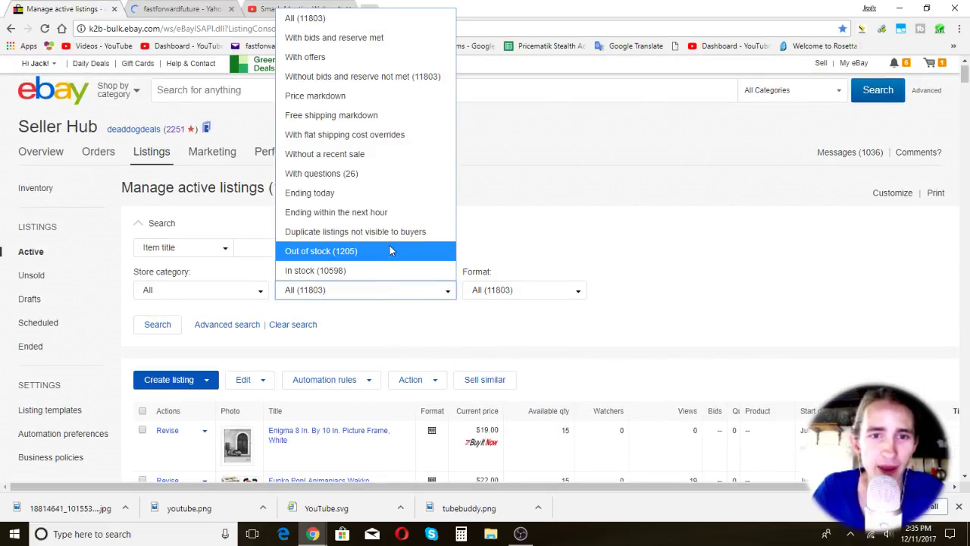
click(603, 249)
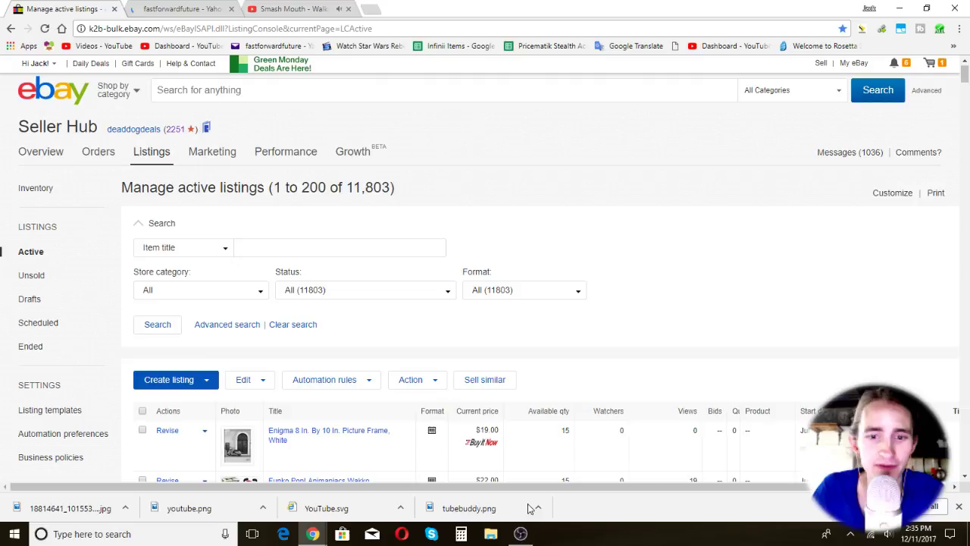
Multiply 1200 by 0.05 in the Calculator app and close it again.
click(464, 535)
click(290, 322)
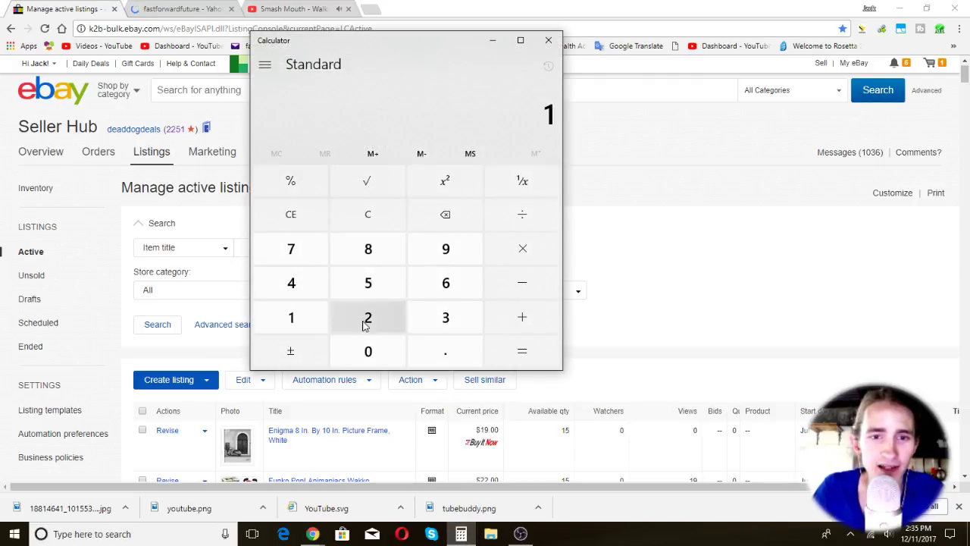
click(382, 324)
click(367, 365)
click(367, 366)
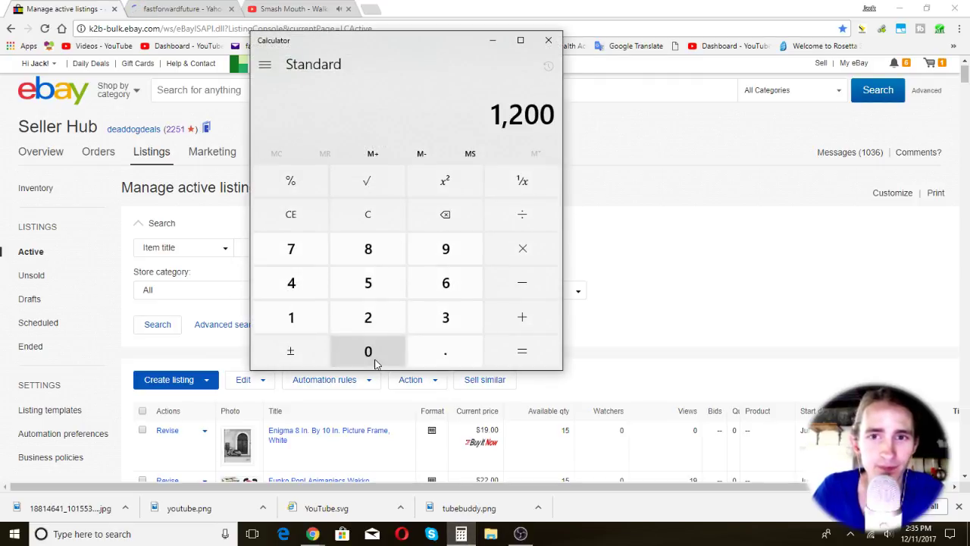
click(520, 254)
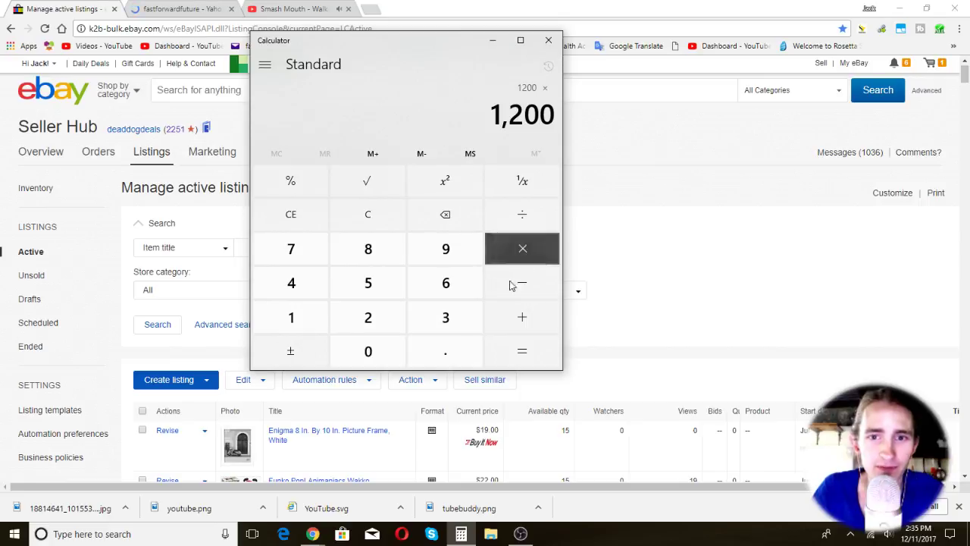
click(367, 351)
click(445, 351)
click(368, 351)
click(367, 283)
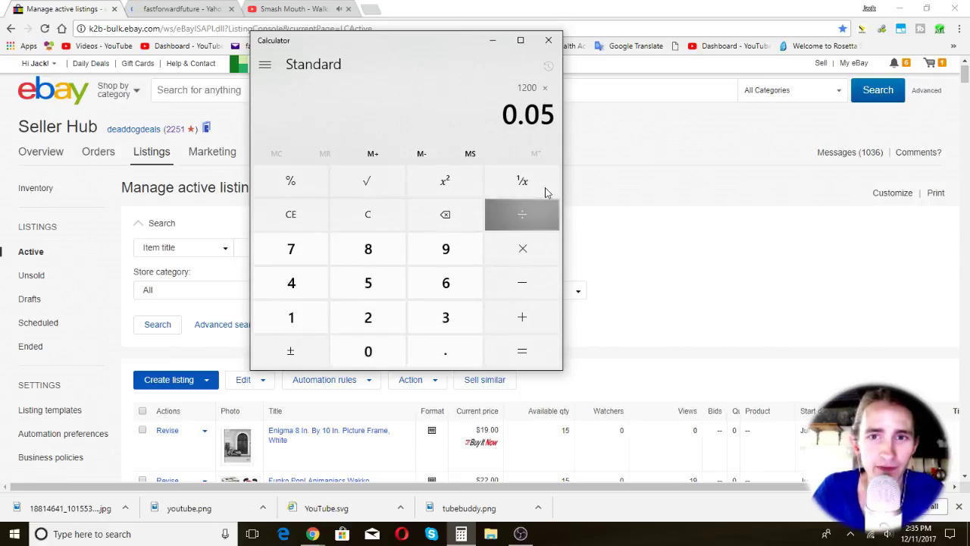
click(521, 353)
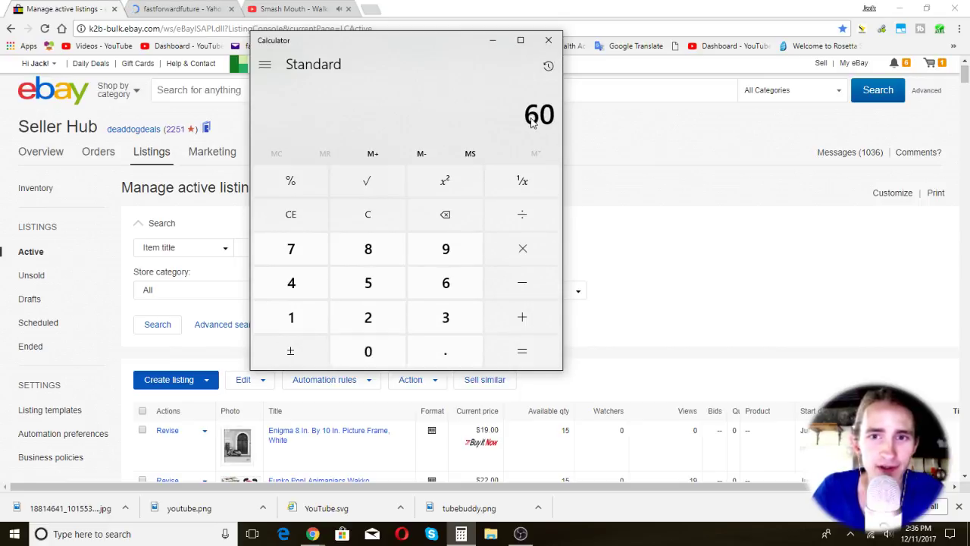
click(550, 40)
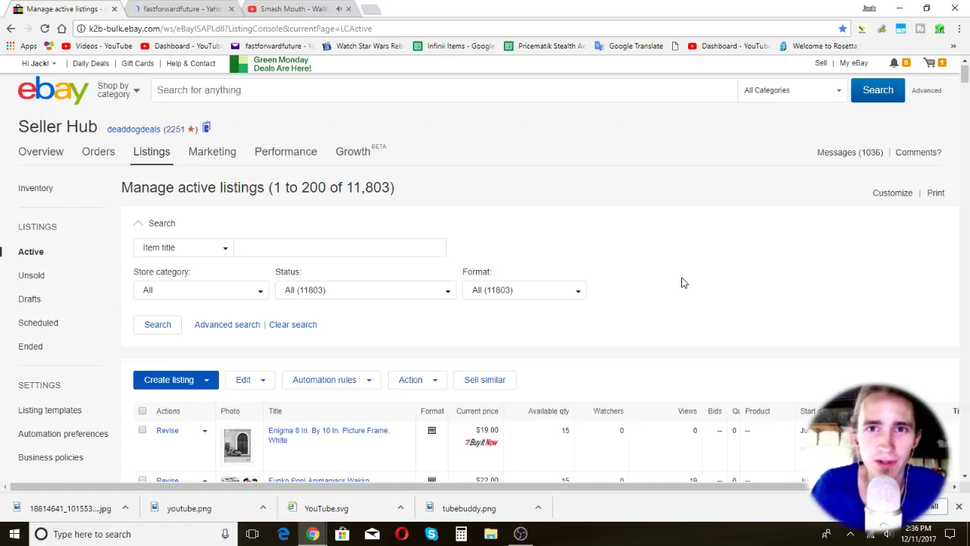
Review the active listings table and the status filter's stock entries, leaving the filter set to All.
scroll(683, 280, down, 1)
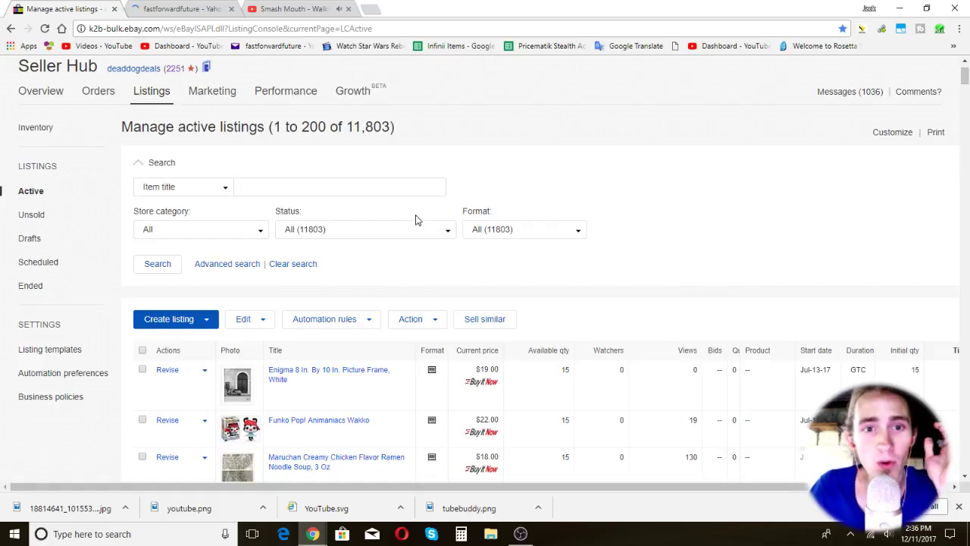
click(397, 230)
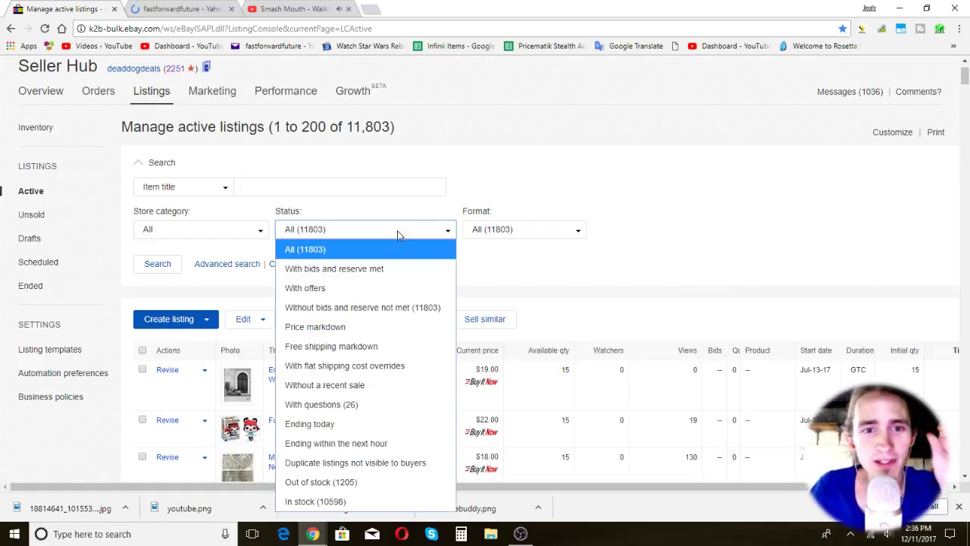
click(635, 289)
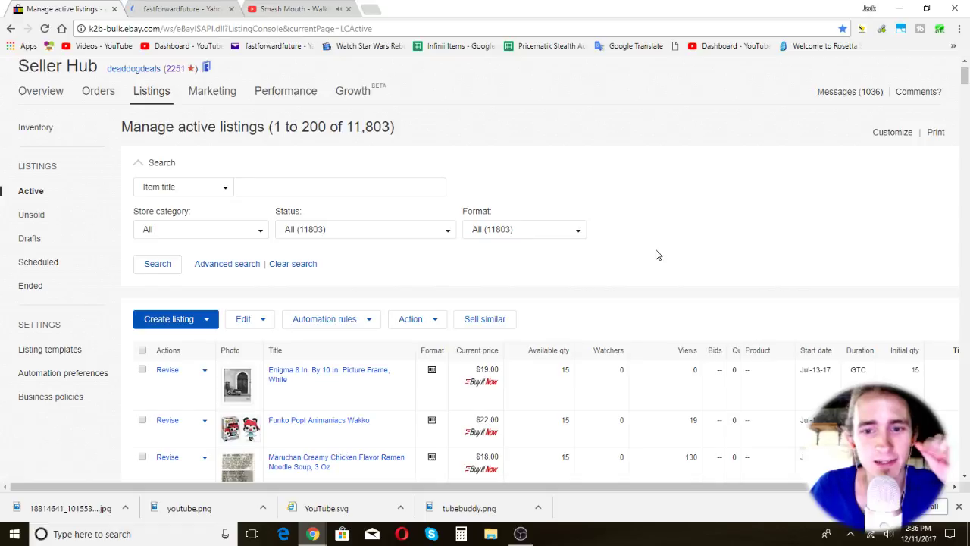
scroll(660, 243, right, 2)
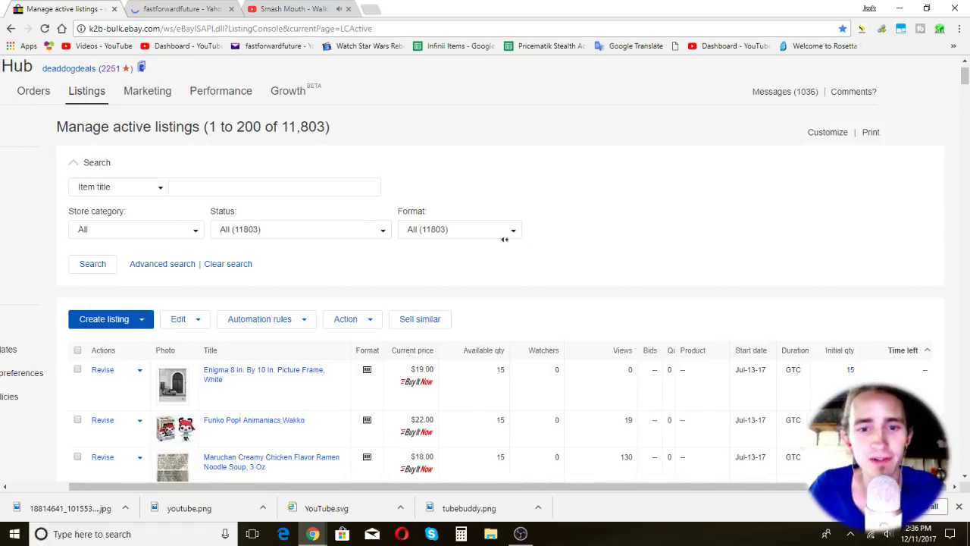
scroll(531, 236, left, 2)
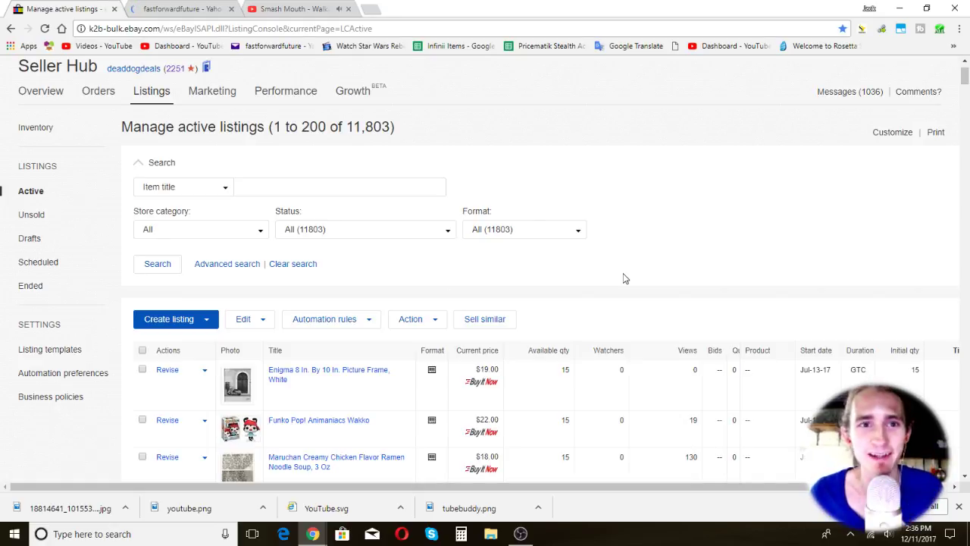
scroll(623, 279, down, 4)
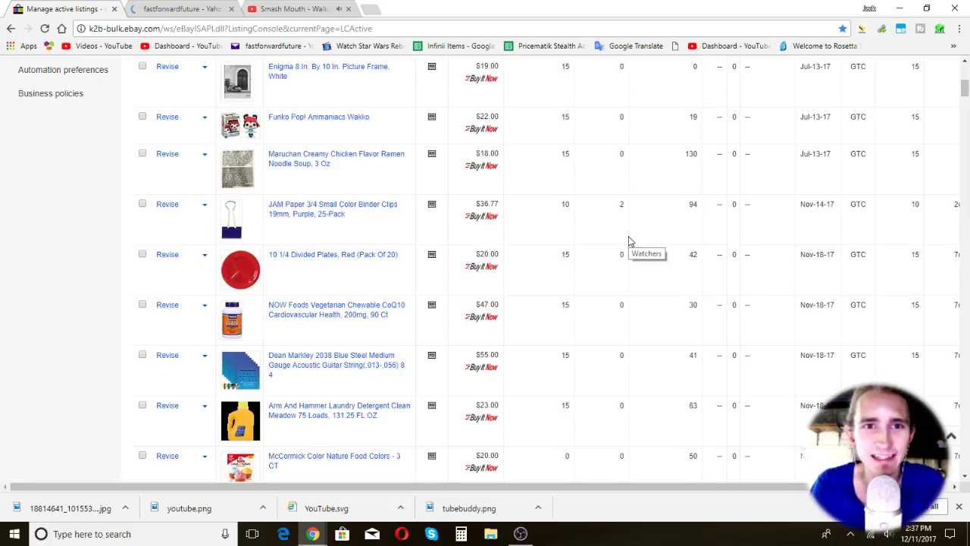
scroll(628, 241, up, 5)
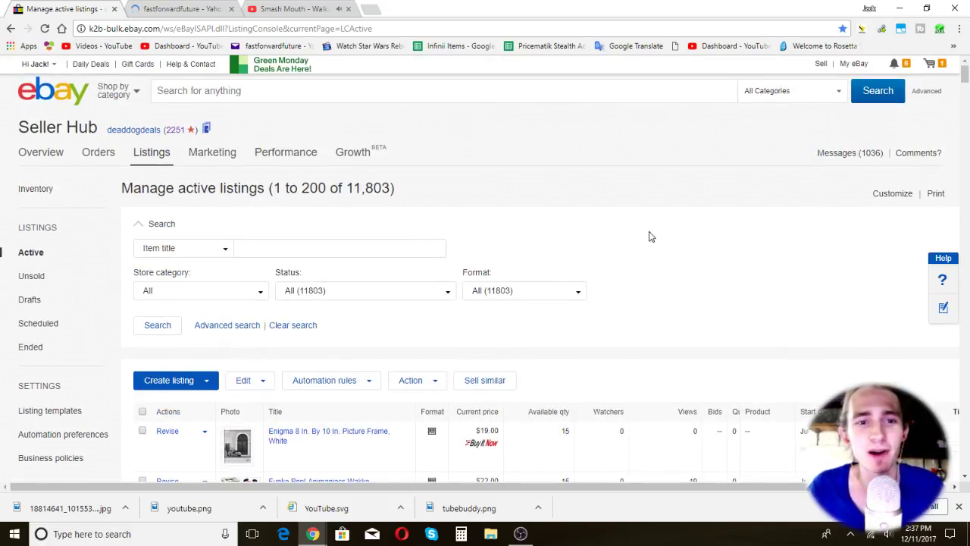
scroll(692, 229, down, 1)
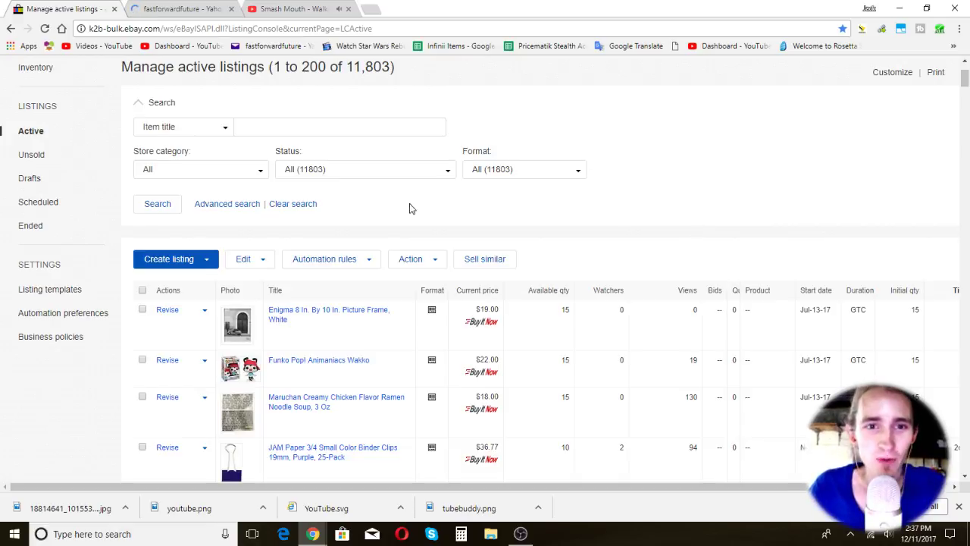
click(404, 176)
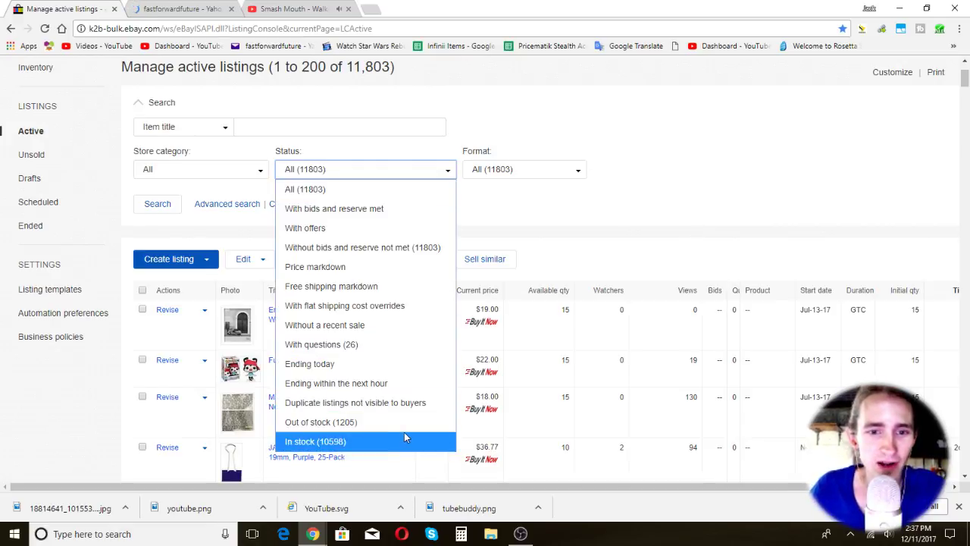
click(672, 190)
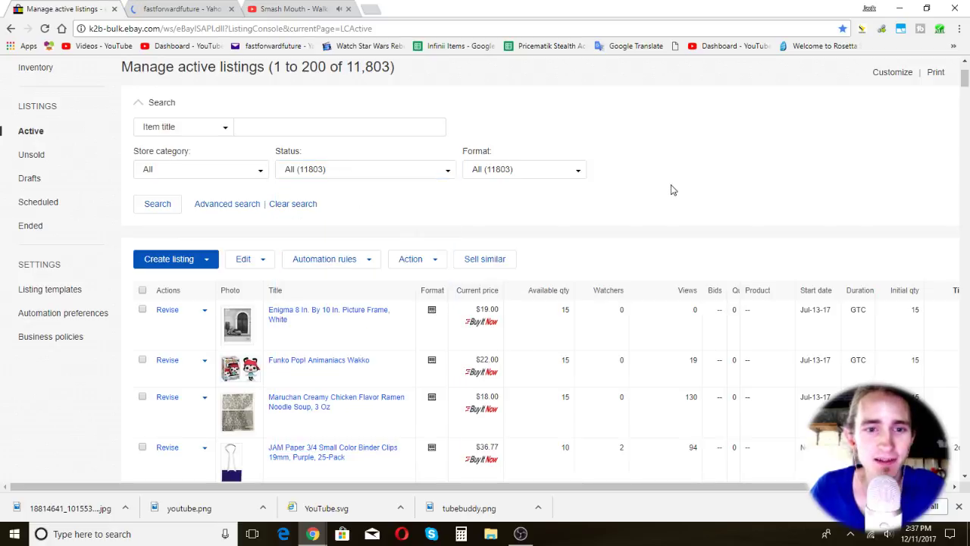
Close the Yahoo mail tab and move the active listings tab behind the YouTube tab.
click(191, 9)
click(76, 9)
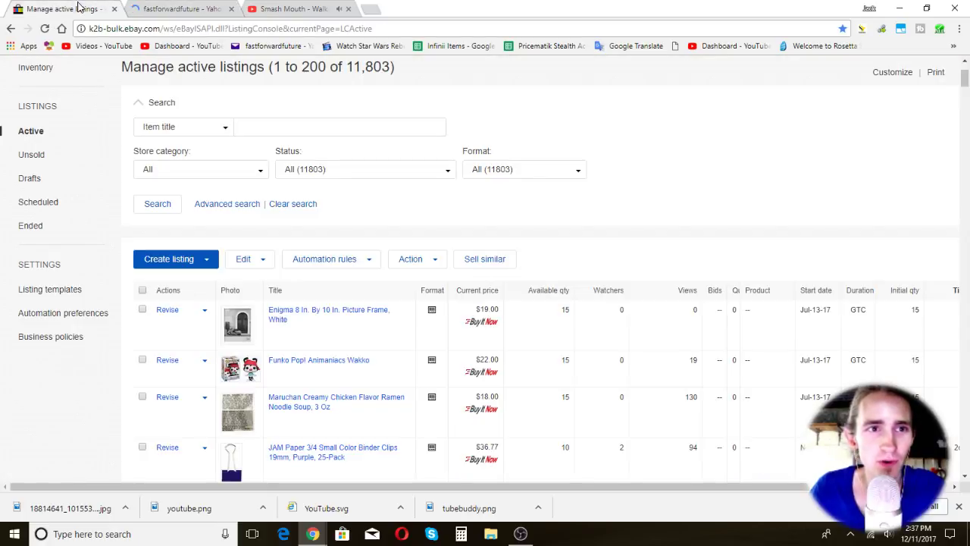
click(231, 9)
drag(69, 9, 157, 11)
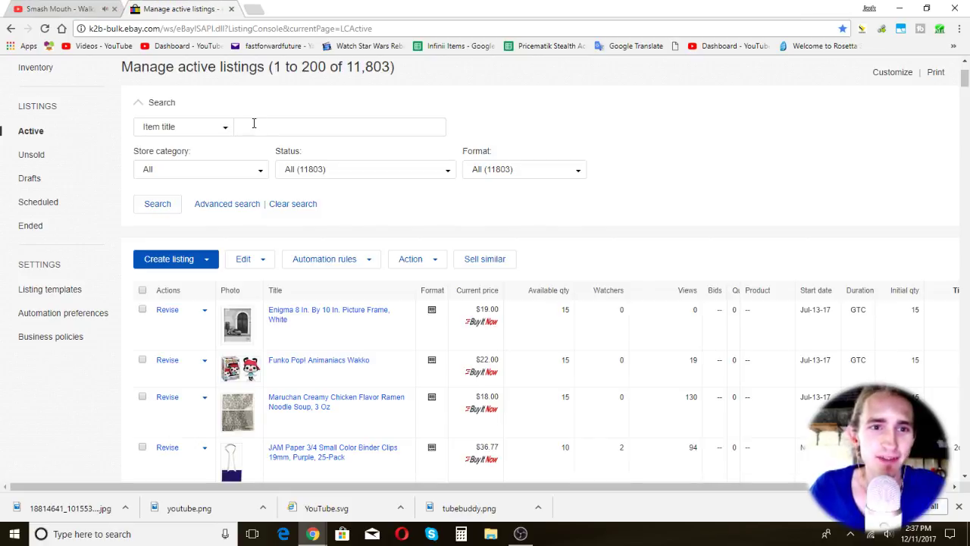
Search the active listings by item title for "always".
click(223, 130)
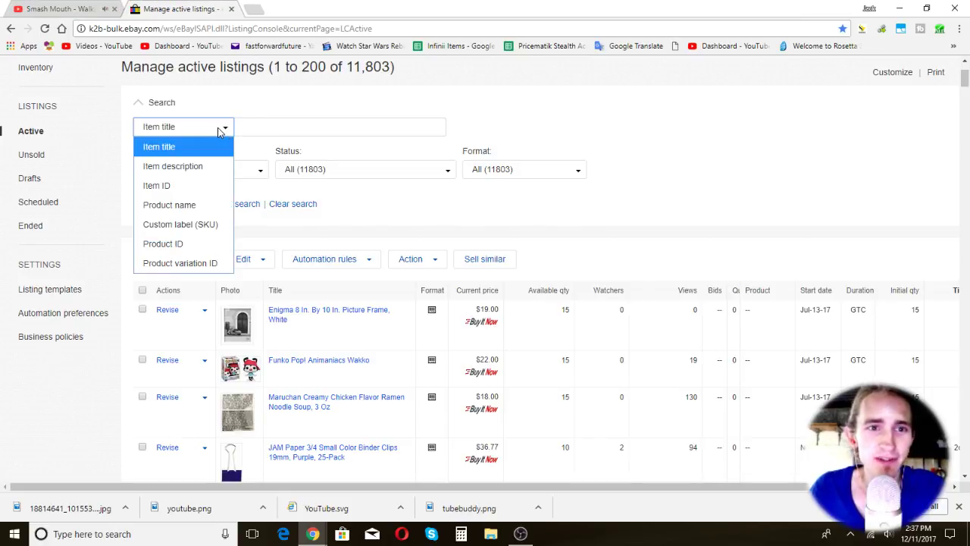
click(219, 131)
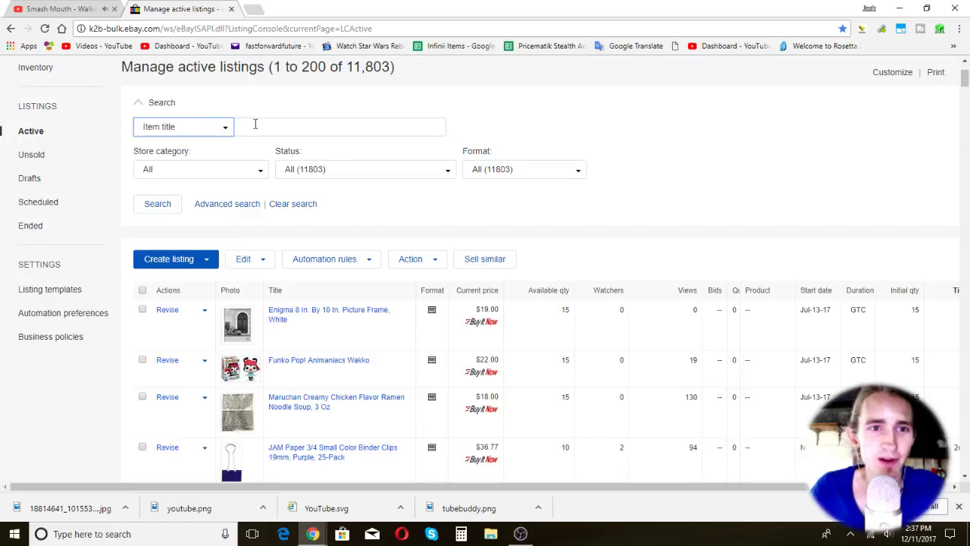
click(256, 126)
text(always)
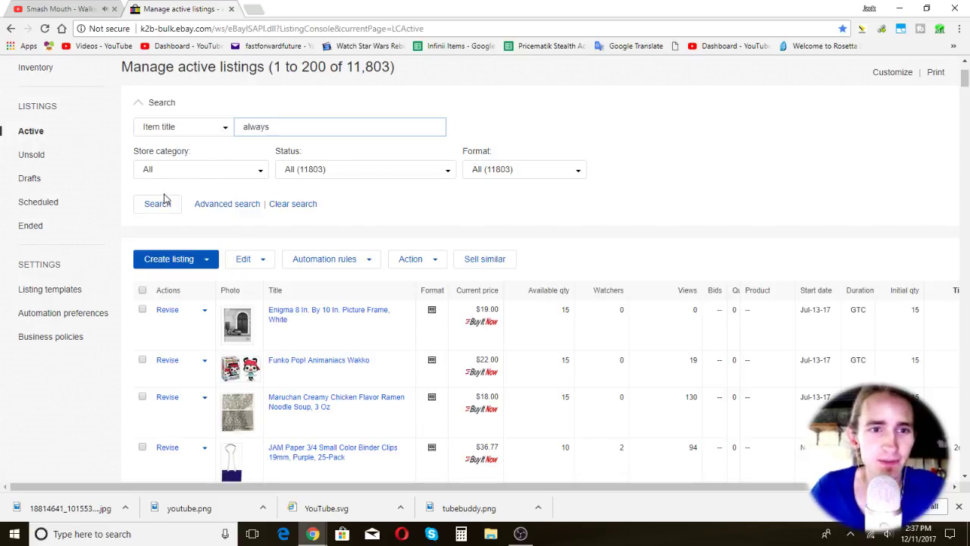
click(157, 203)
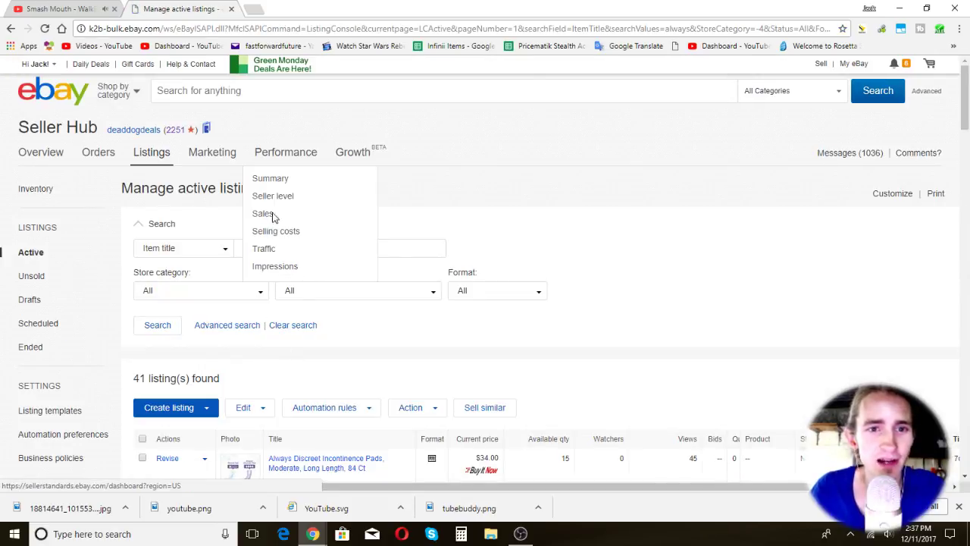
Look through the photos and titles of the Always product listings in the search results.
scroll(523, 246, down, 3)
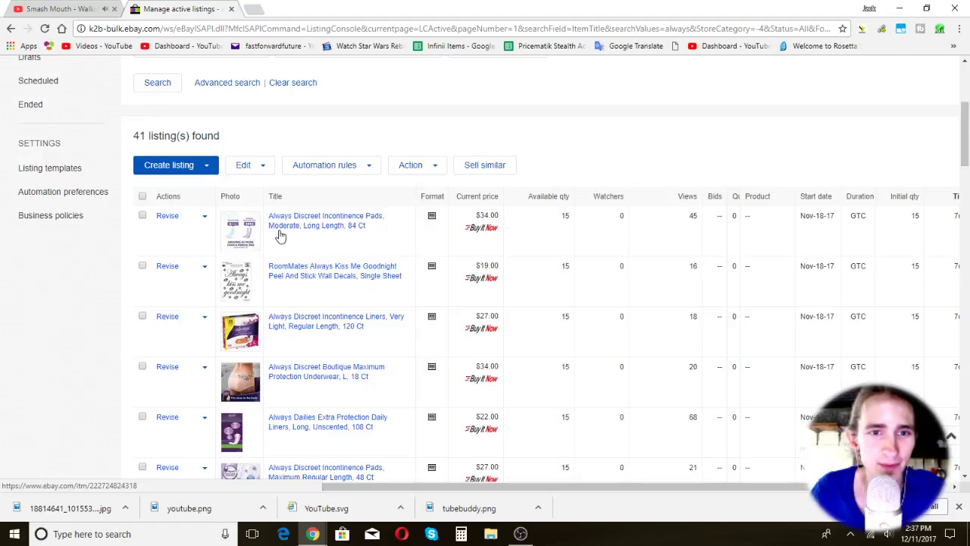
scroll(281, 237, down, 2)
scroll(280, 260, down, 6)
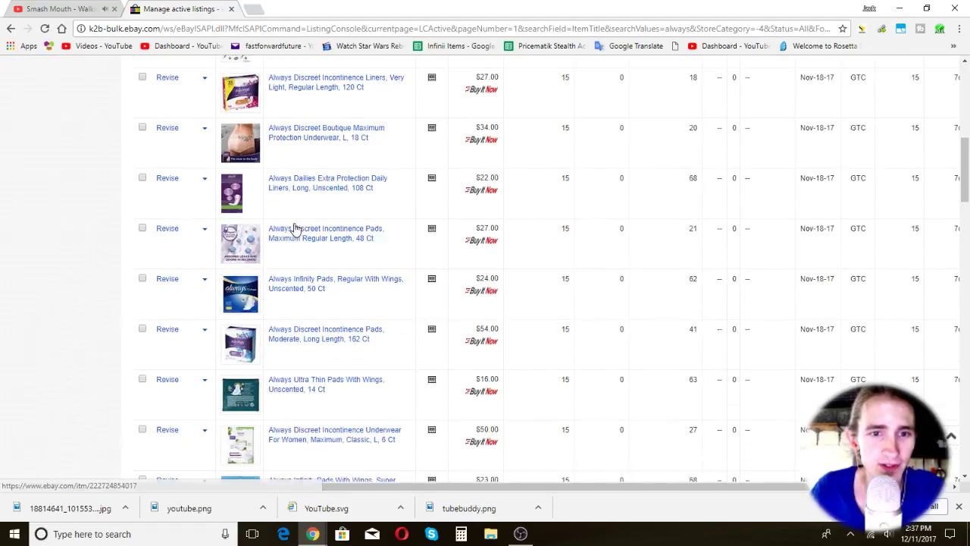
scroll(278, 268, down, 6)
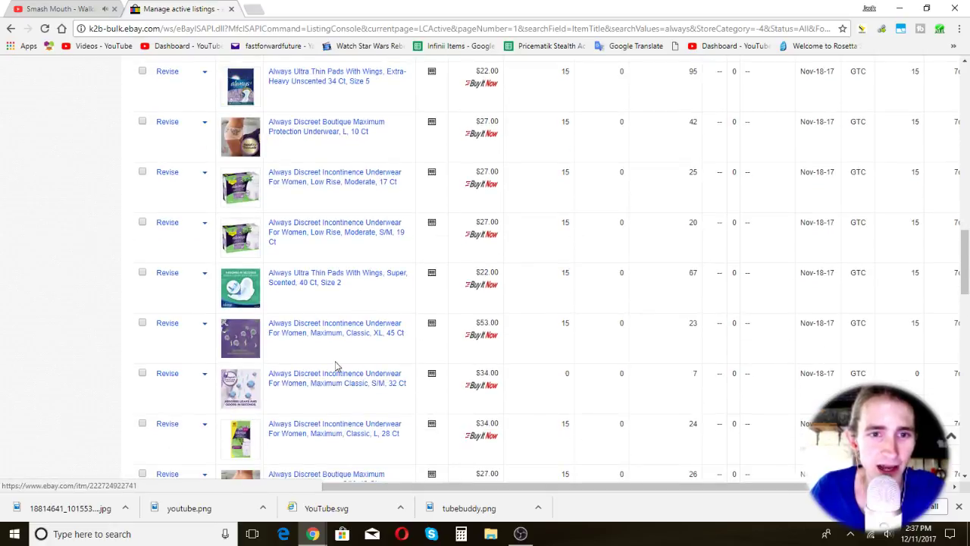
scroll(368, 294, down, 6)
scroll(361, 297, up, 15)
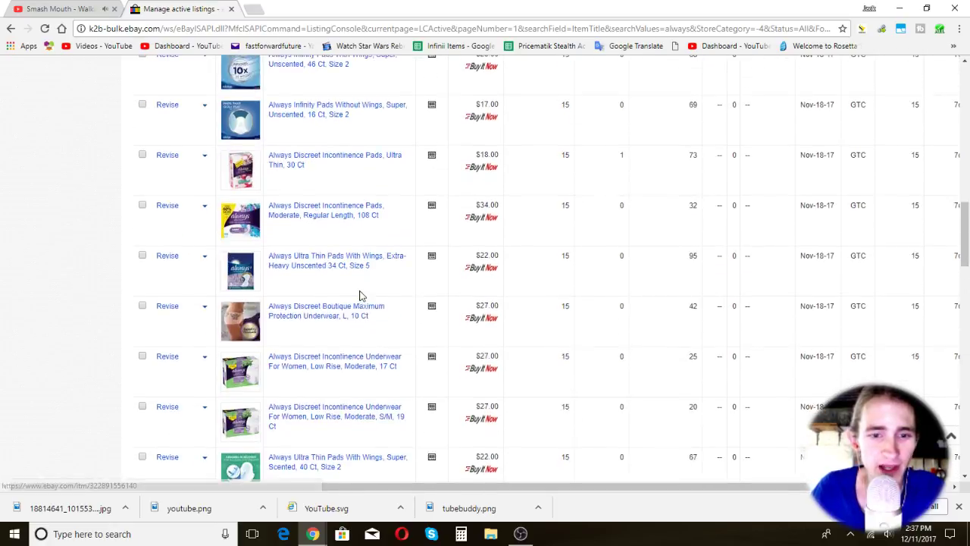
Switch to the other browser window with the Always search and open the "Always Discreet Incontinence Pads, Moderate, Long Length, 84 Ct" listing.
key(alt+Tab)
key(alt+Tab)
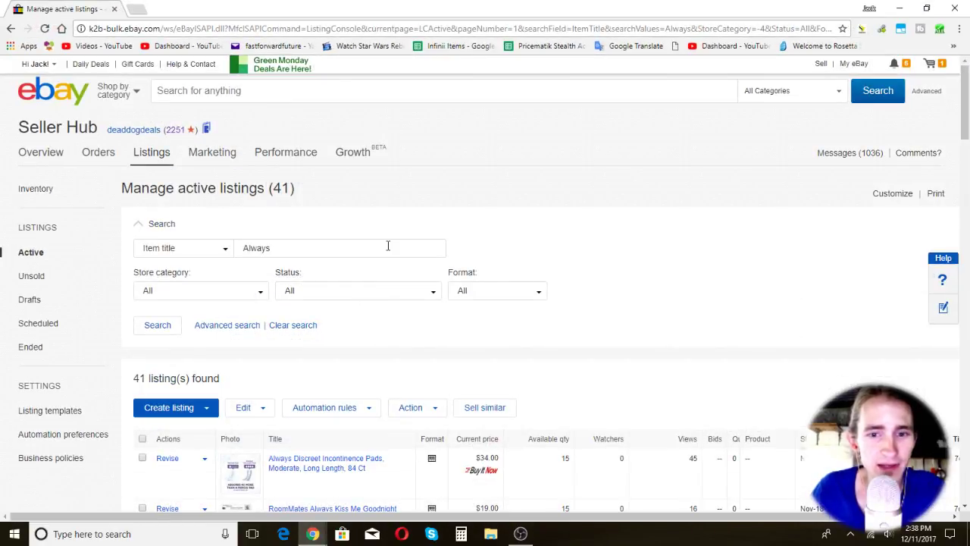
key(alt+Tab)
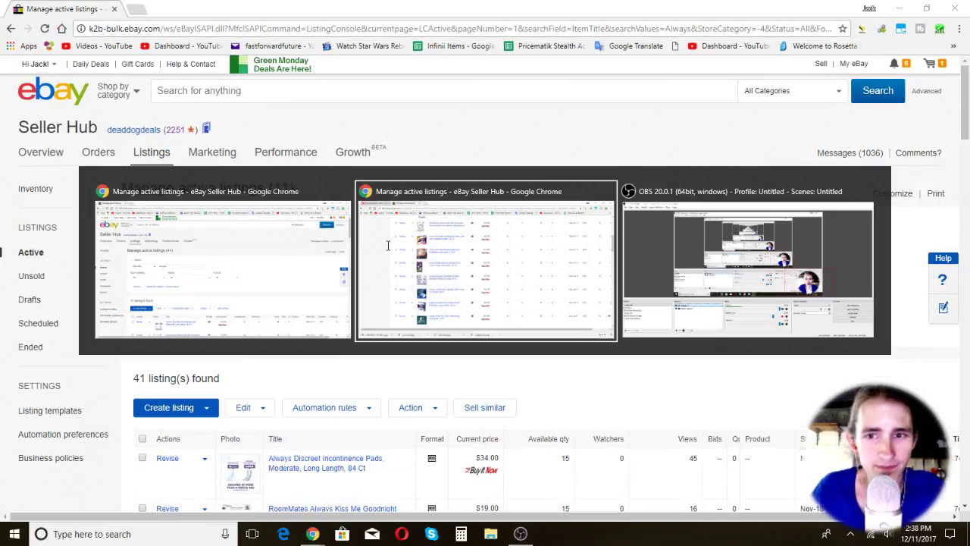
key(alt+Tab)
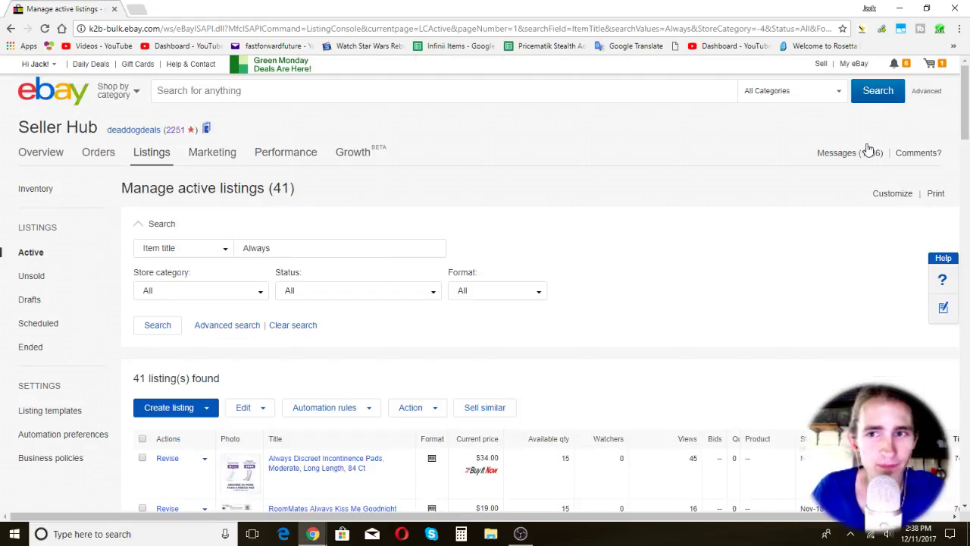
mouse_move(854, 66)
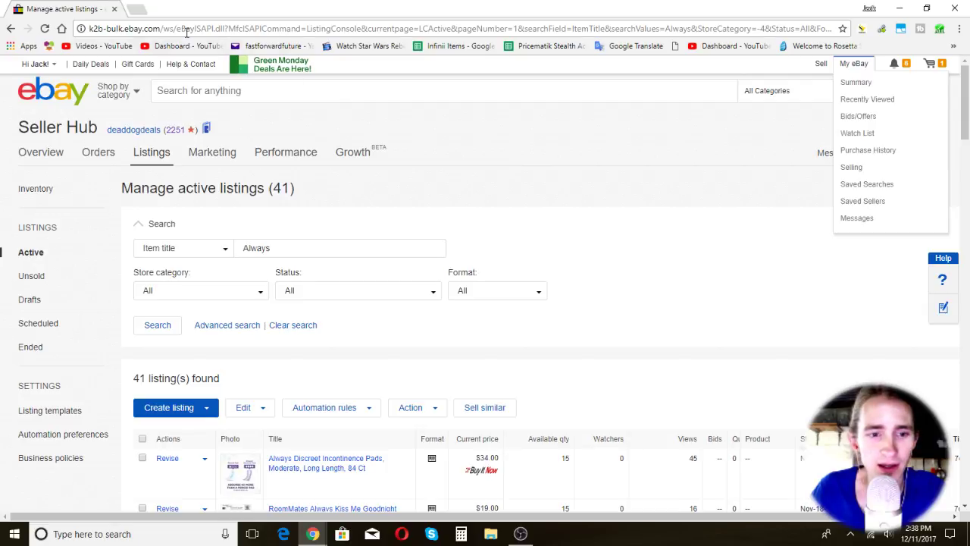
scroll(644, 250, down, 3)
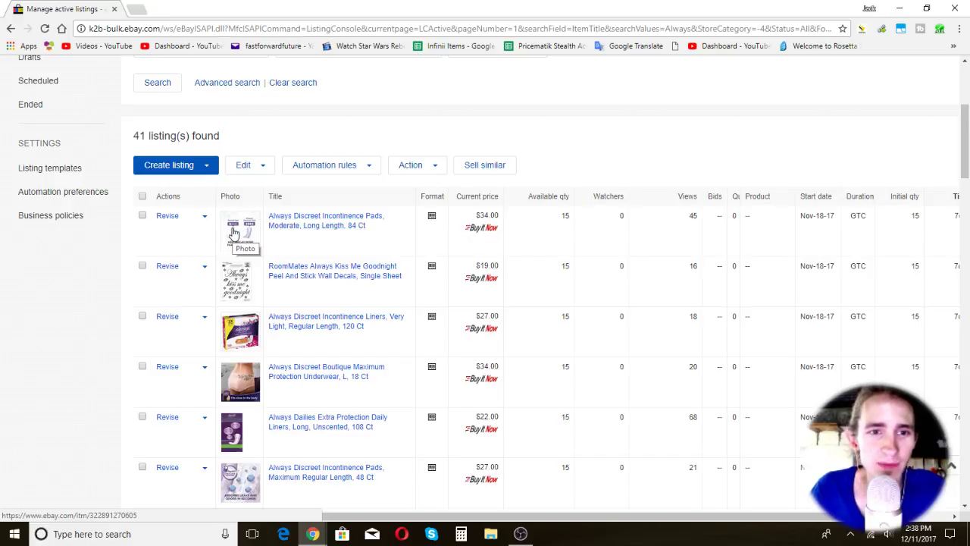
click(295, 219)
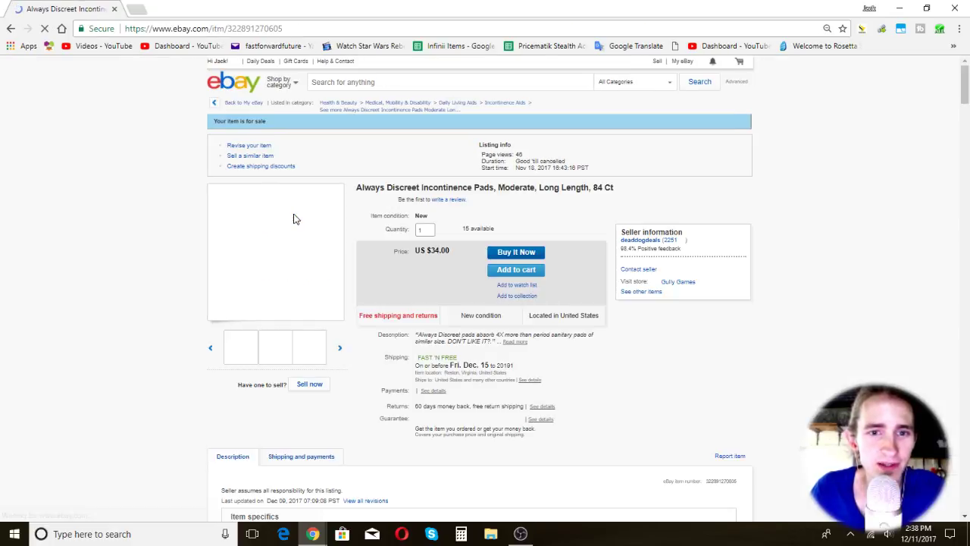
Display the listing's second product photo, showing the pads' box, and enlarge the page.
scroll(264, 341, down, 2)
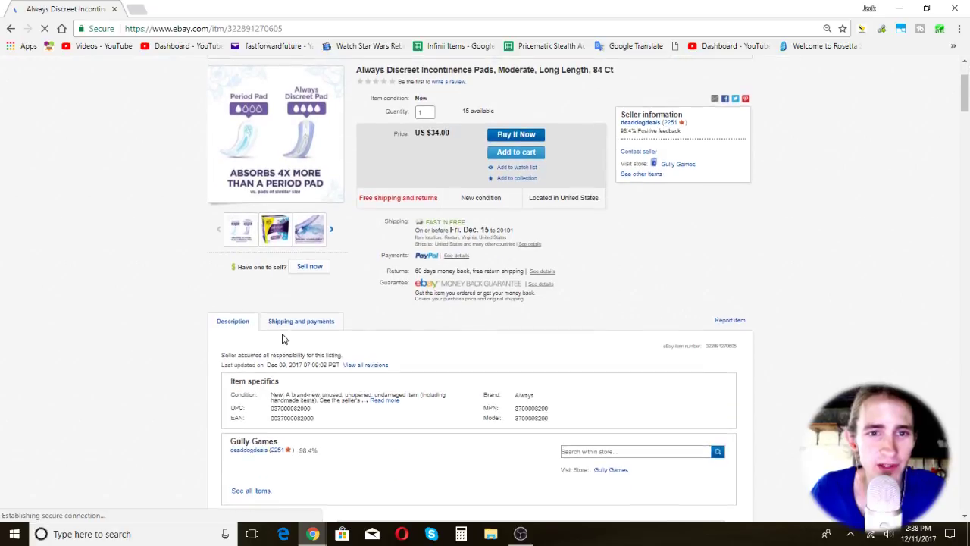
scroll(276, 318, up, 1)
click(277, 292)
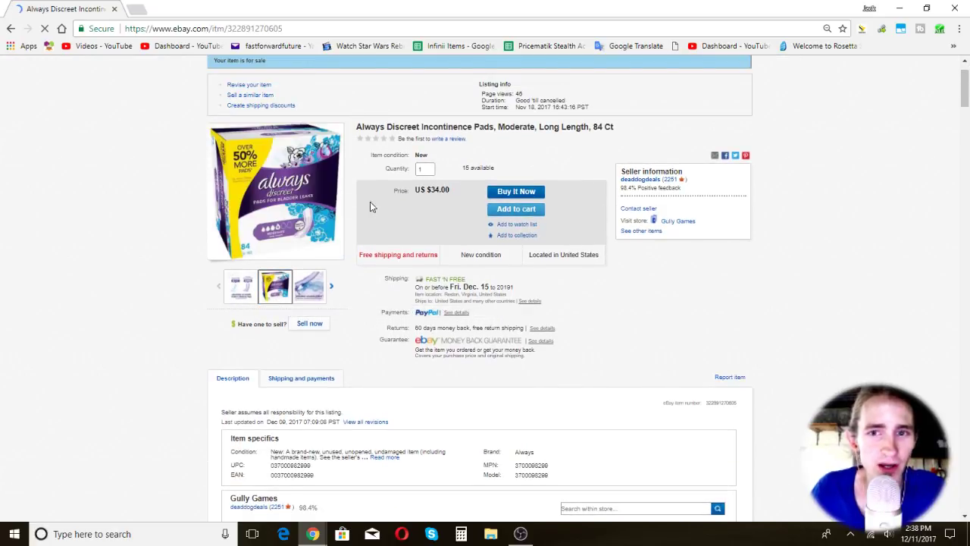
key(ctrl+plus)
key(ctrl+plus)
key(ctrl+plus)
key(ctrl+plus)
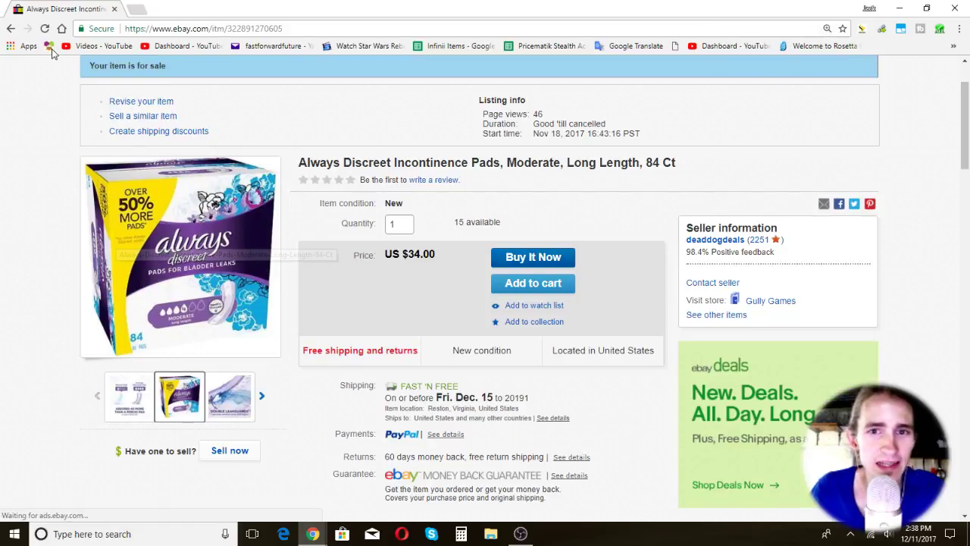
Return to the active listings search results for "Always" and select all the listings found.
click(10, 28)
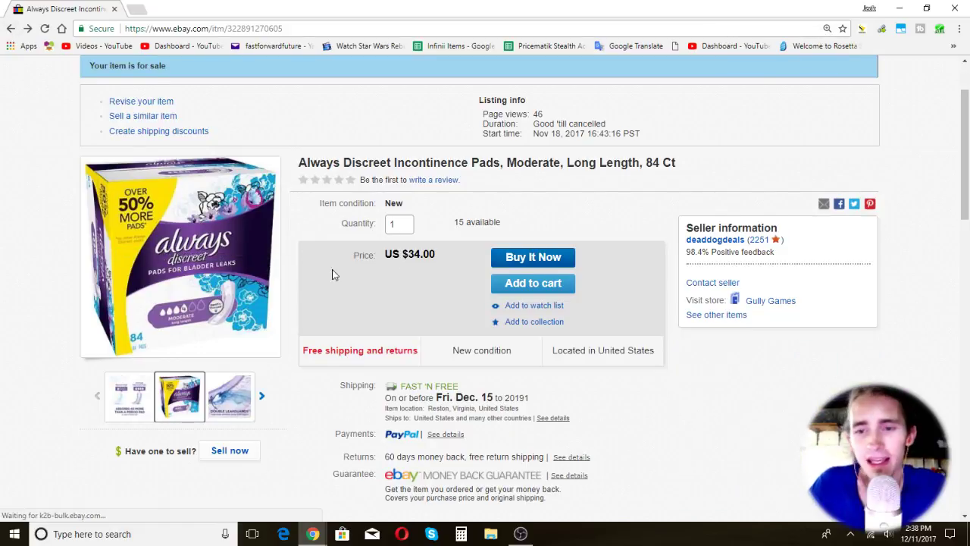
scroll(463, 210, down, 6)
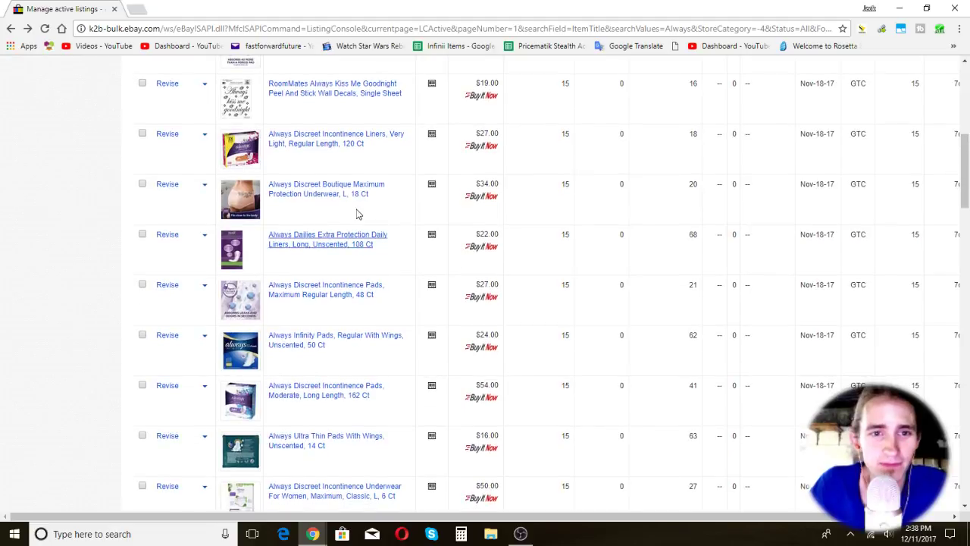
scroll(358, 215, up, 5)
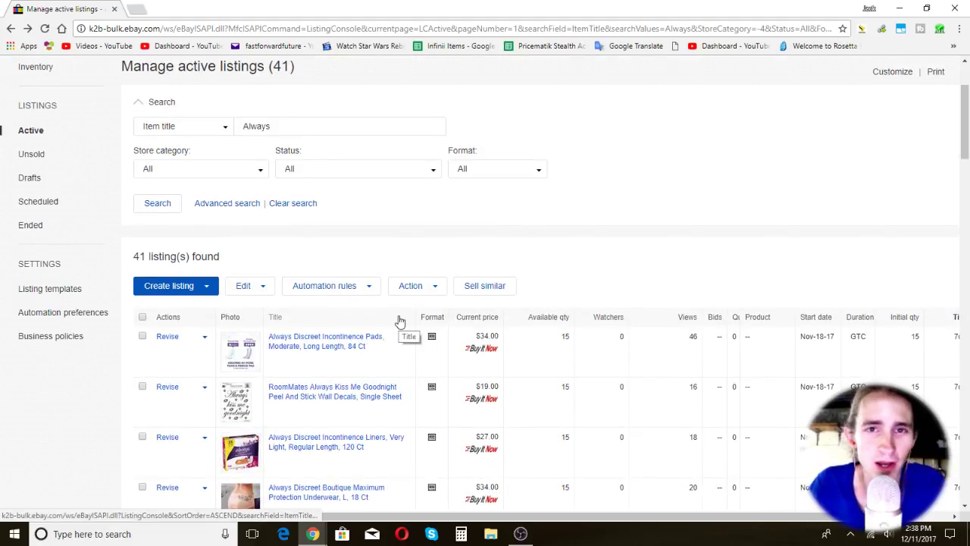
scroll(652, 262, down, 2)
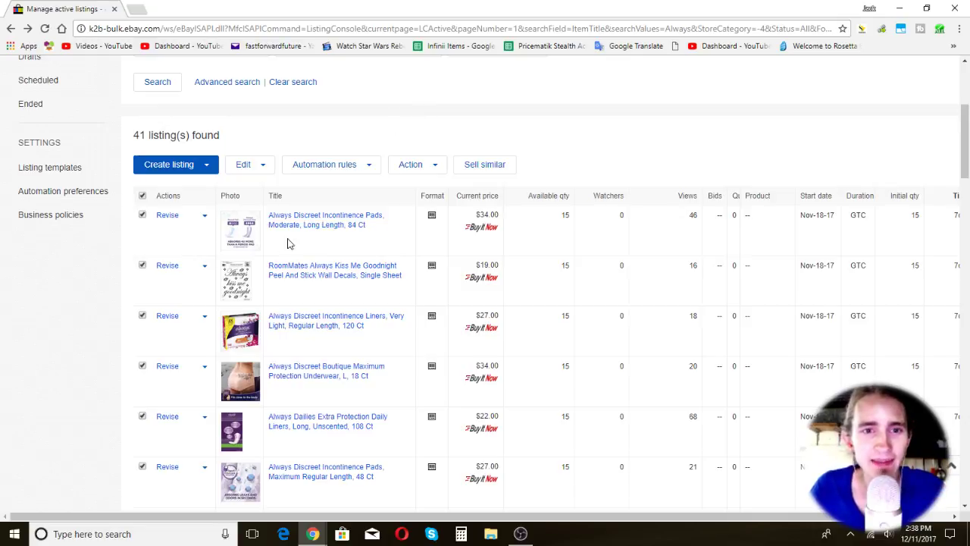
Examine the selected Always listings from start to end, including their titles, photos and the number of listings found.
scroll(168, 220, up, 3)
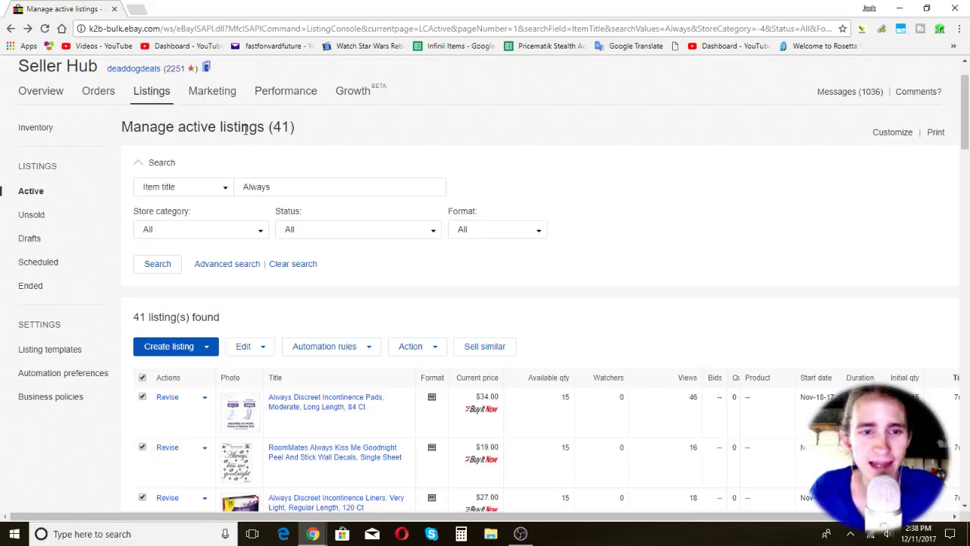
scroll(471, 279, down, 2)
right_click(462, 272)
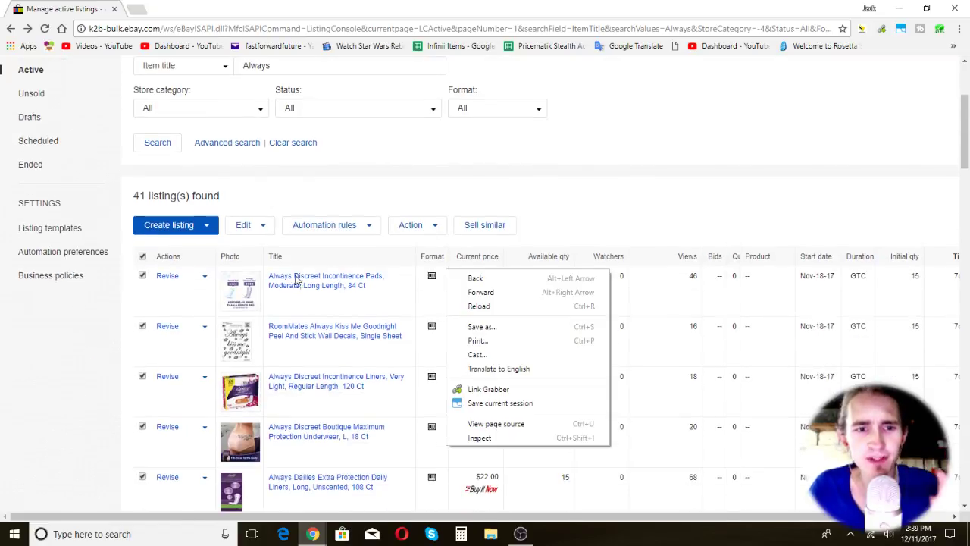
click(427, 186)
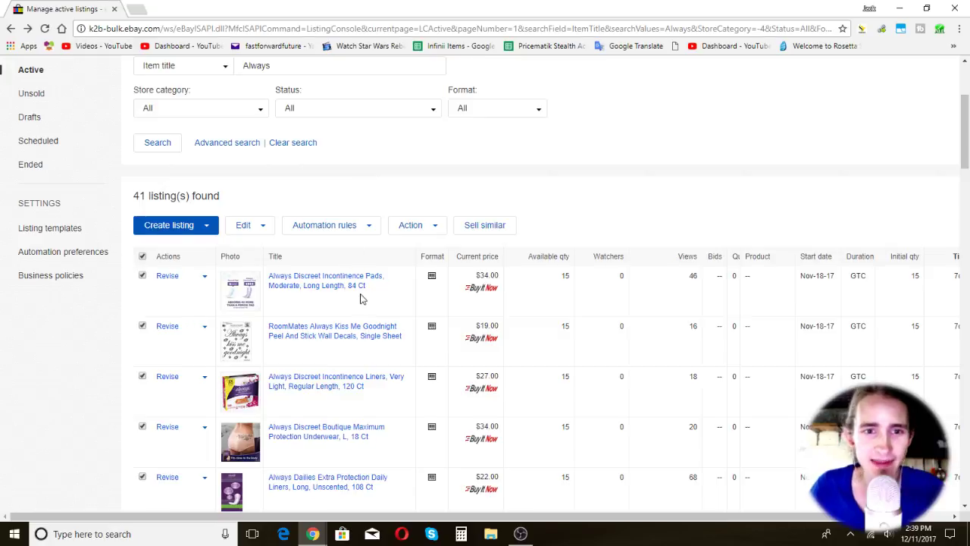
scroll(379, 289, down, 10)
scroll(364, 275, up, 10)
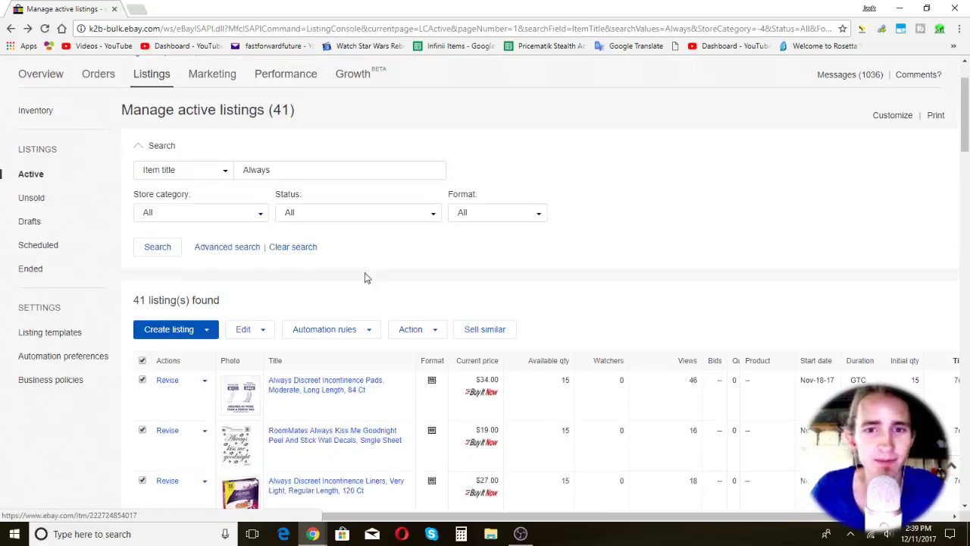
scroll(333, 273, down, 2)
scroll(334, 273, down, 1)
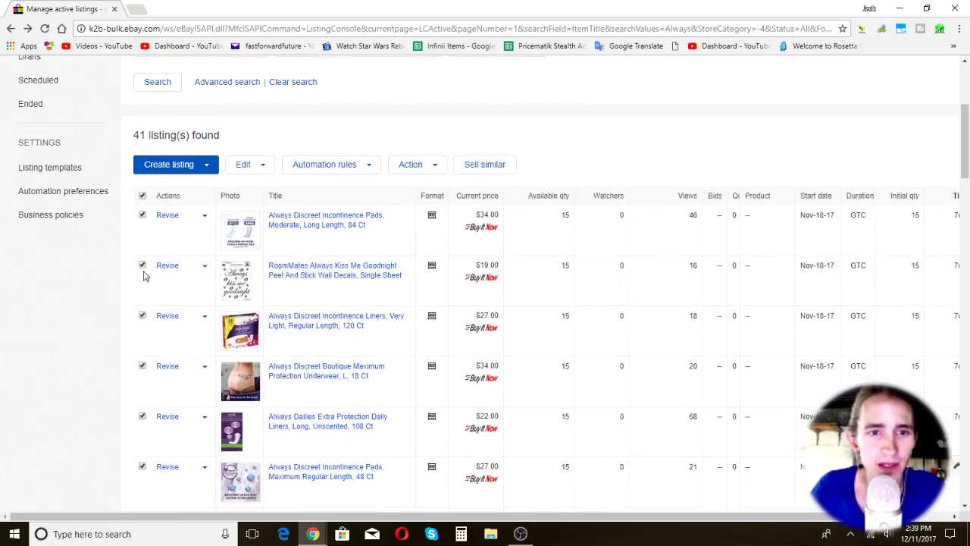
scroll(533, 358, down, 10)
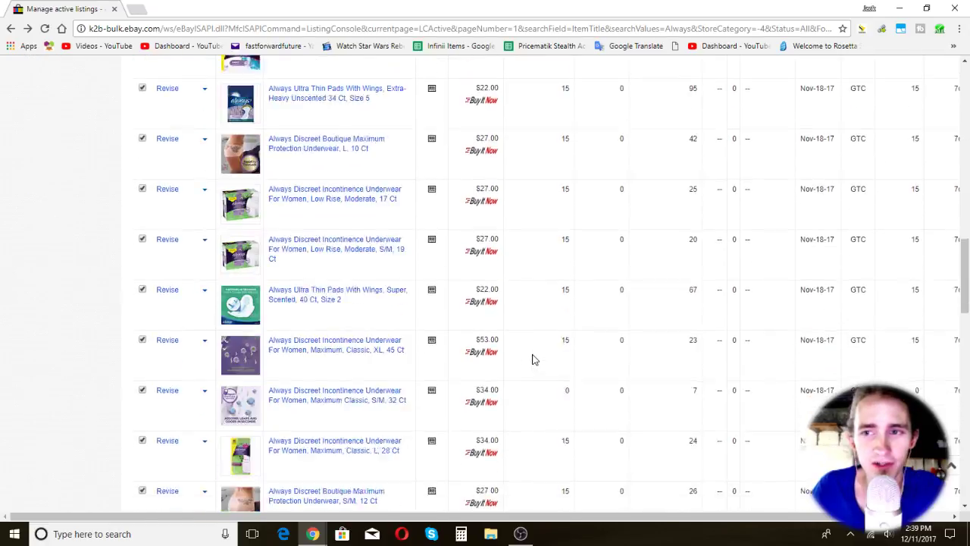
scroll(534, 359, up, 10)
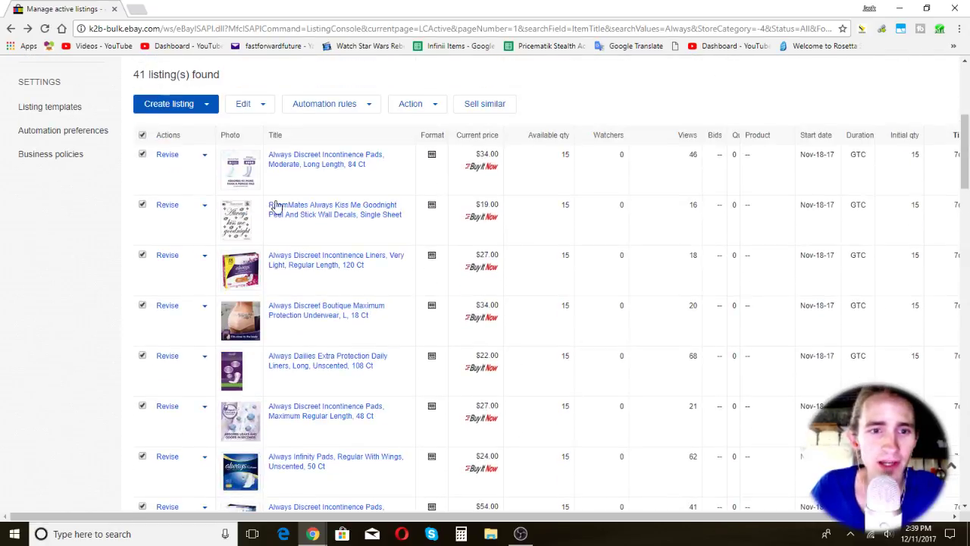
scroll(203, 173, up, 3)
click(316, 253)
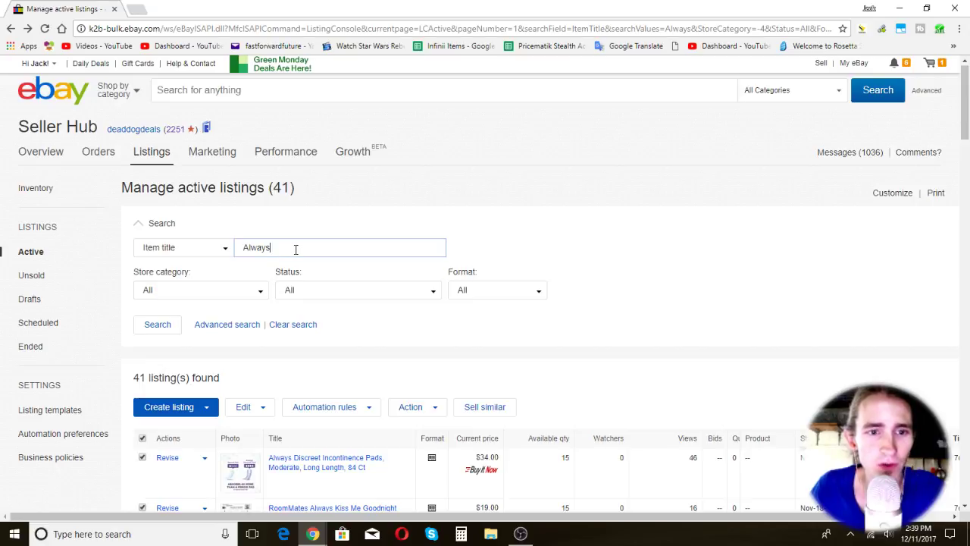
scroll(210, 130, down, 3)
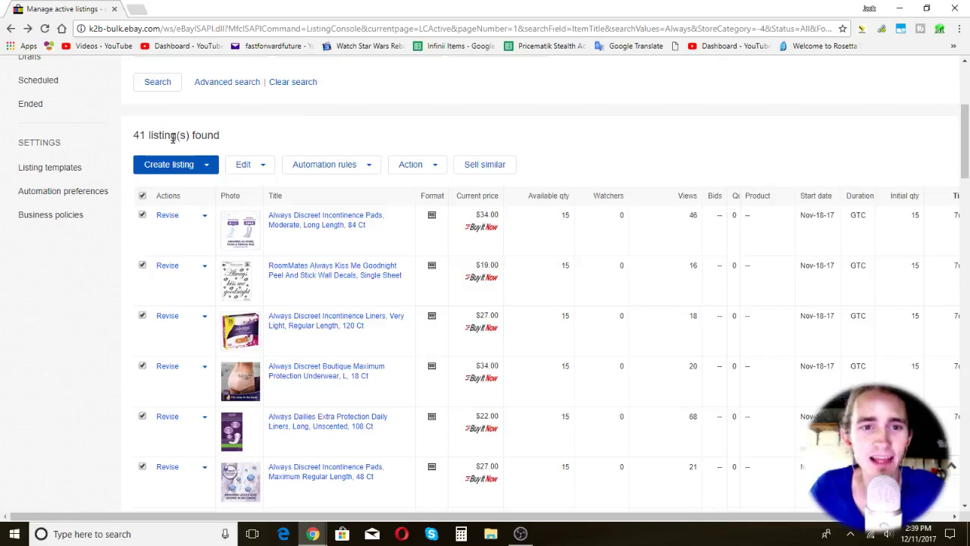
double_click(173, 137)
click(280, 138)
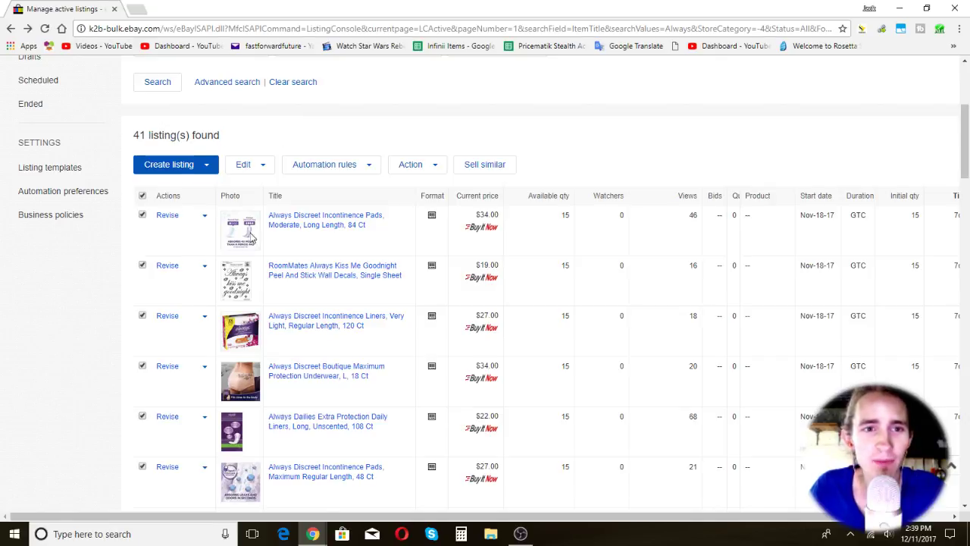
scroll(523, 224, down, 15)
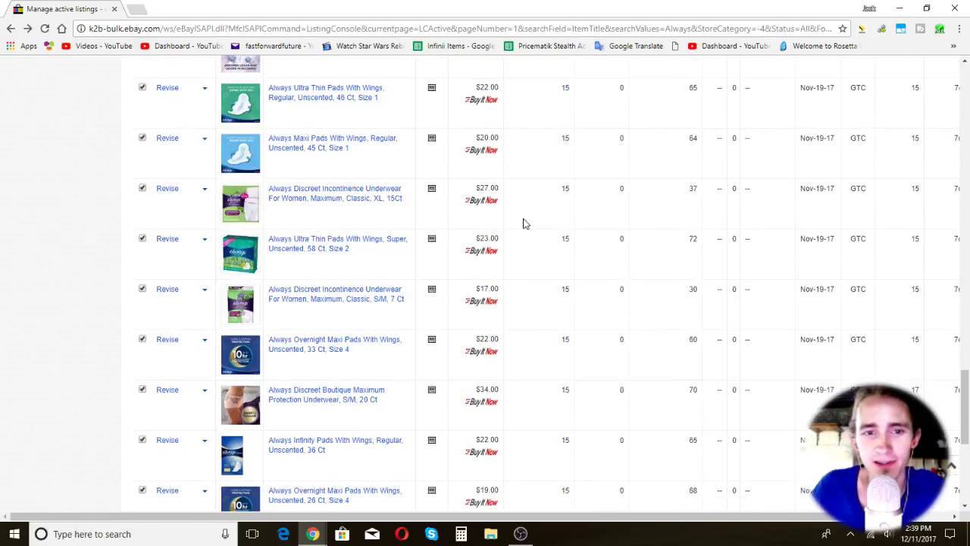
scroll(392, 399, down, 5)
scroll(395, 399, up, 6)
scroll(392, 400, down, 5)
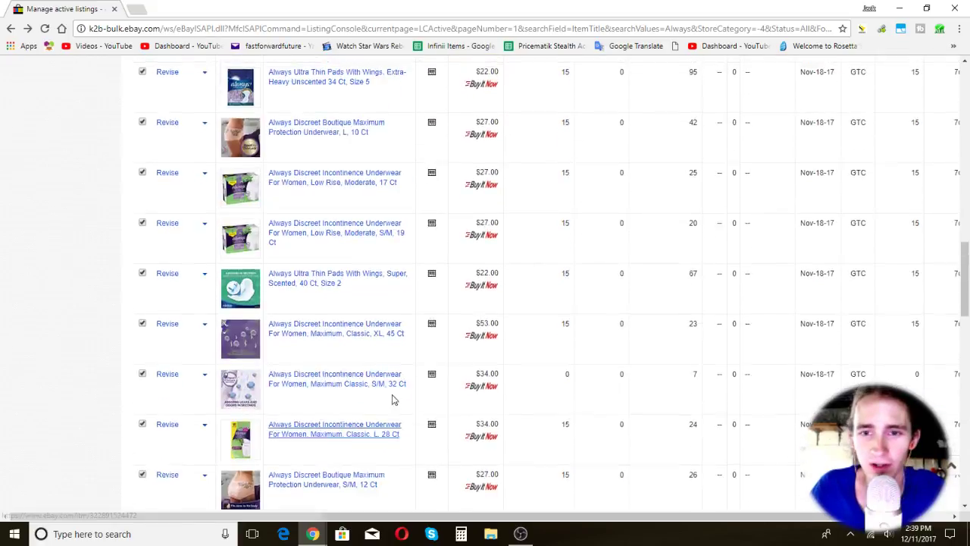
scroll(392, 400, up, 12)
scroll(392, 396, down, 3)
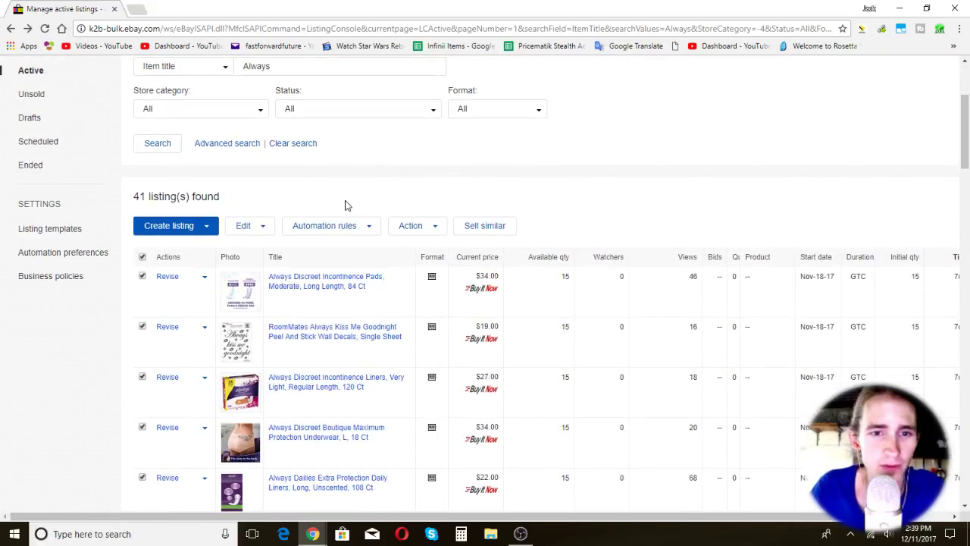
Open the revision forms of the first five listings in the results, each in its own new tab.
right_click(168, 278)
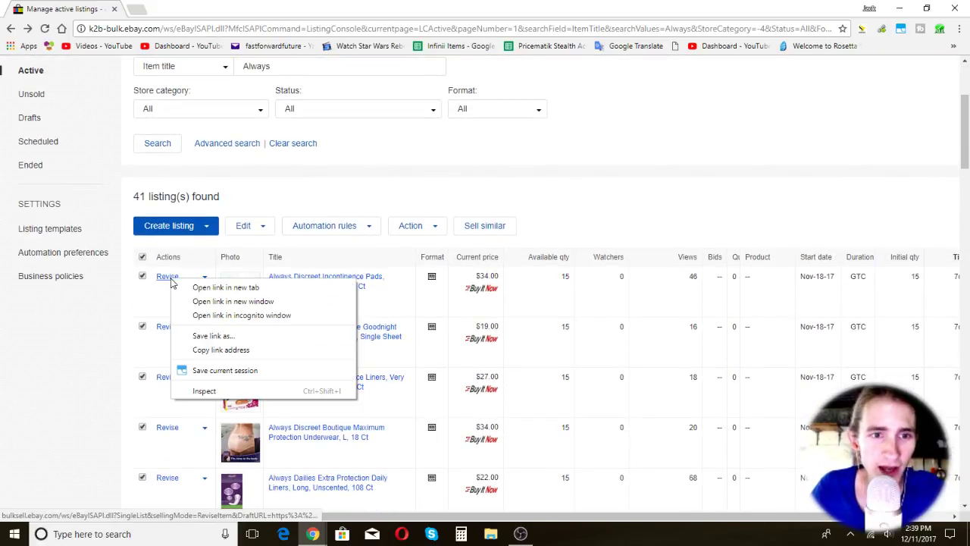
click(191, 284)
right_click(167, 326)
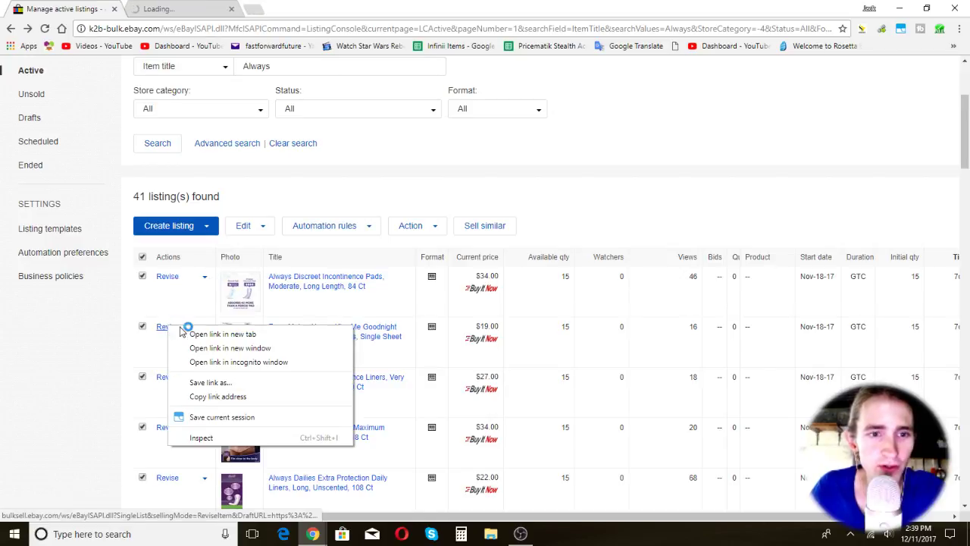
click(191, 333)
right_click(165, 381)
click(189, 389)
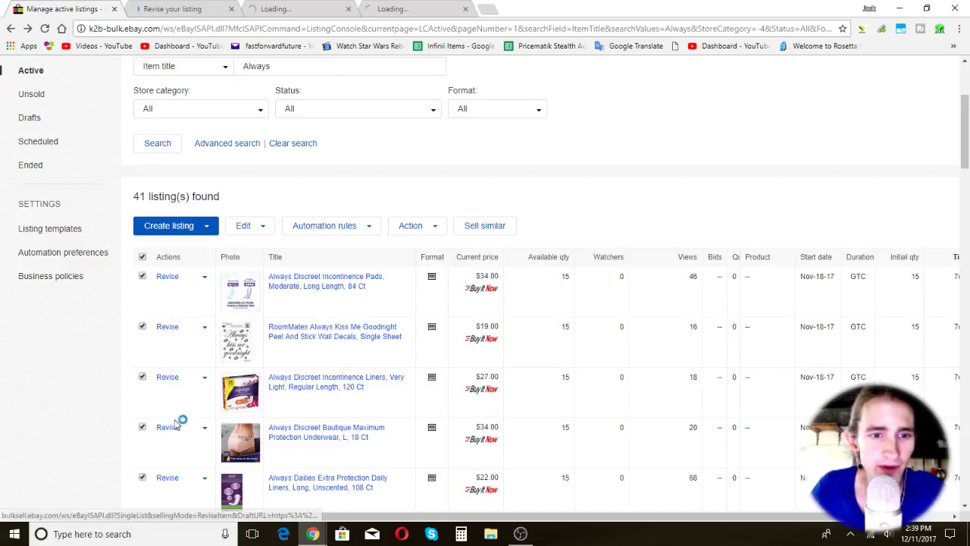
right_click(168, 429)
click(228, 311)
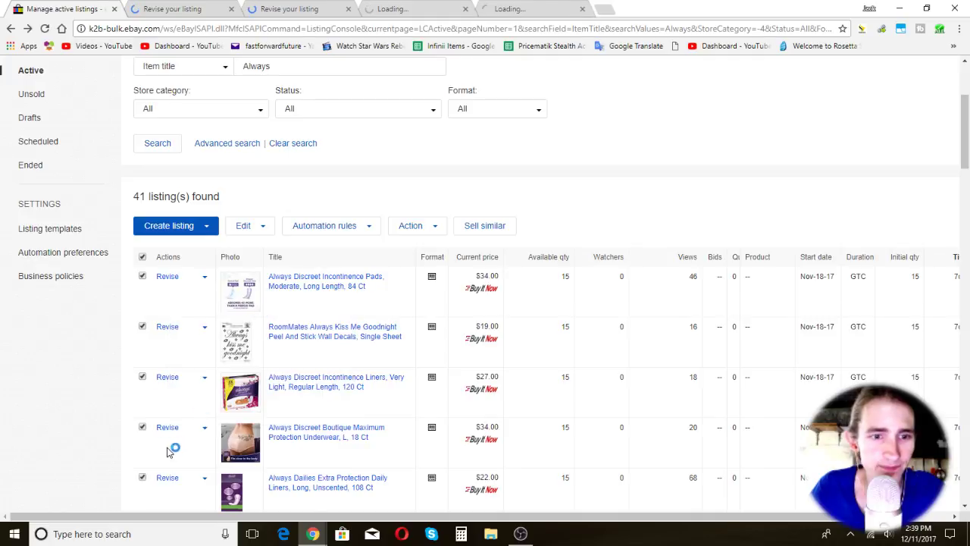
right_click(167, 478)
click(255, 364)
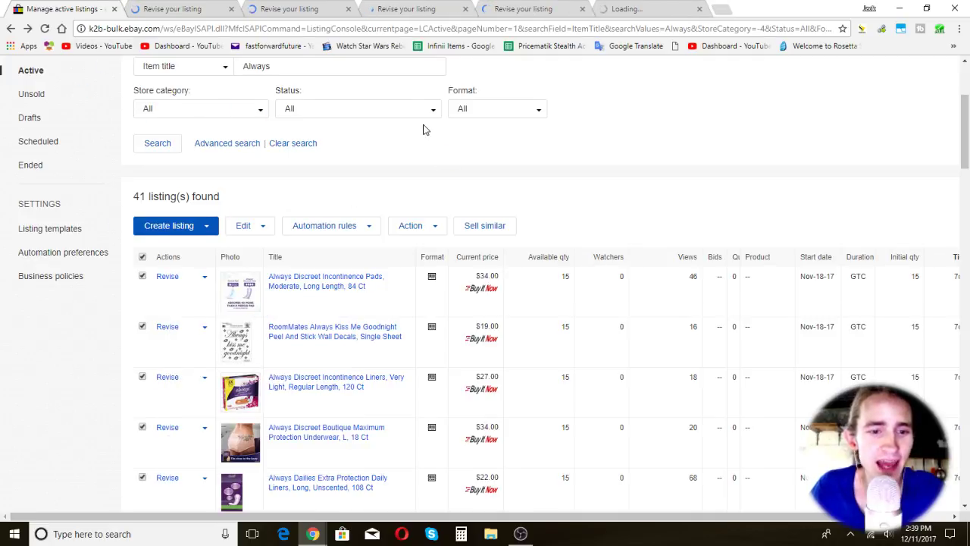
Deselect the first five listings, from the Always Discreet pads 84 Ct to the Always Dailies liners 108 Ct.
scroll(424, 129, down, 2)
click(143, 356)
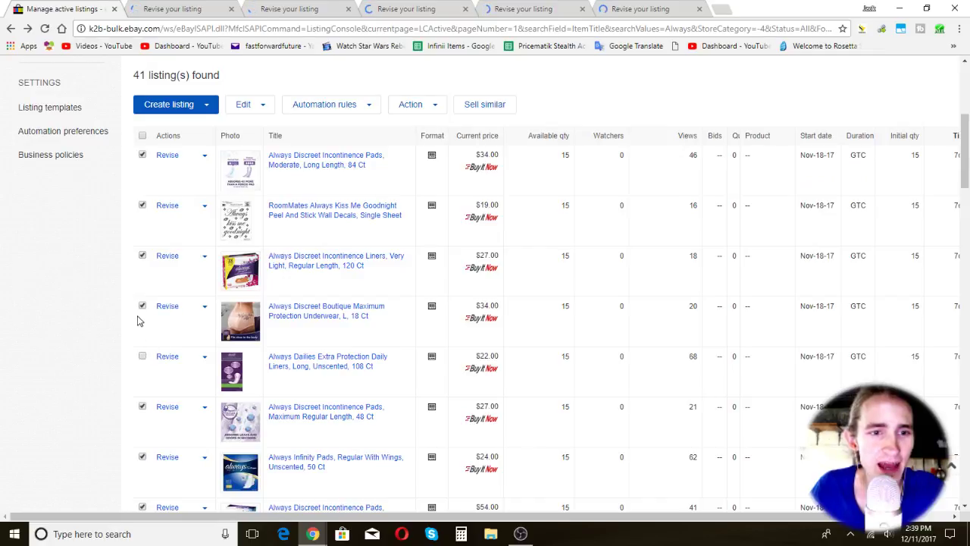
click(143, 306)
click(142, 256)
click(144, 256)
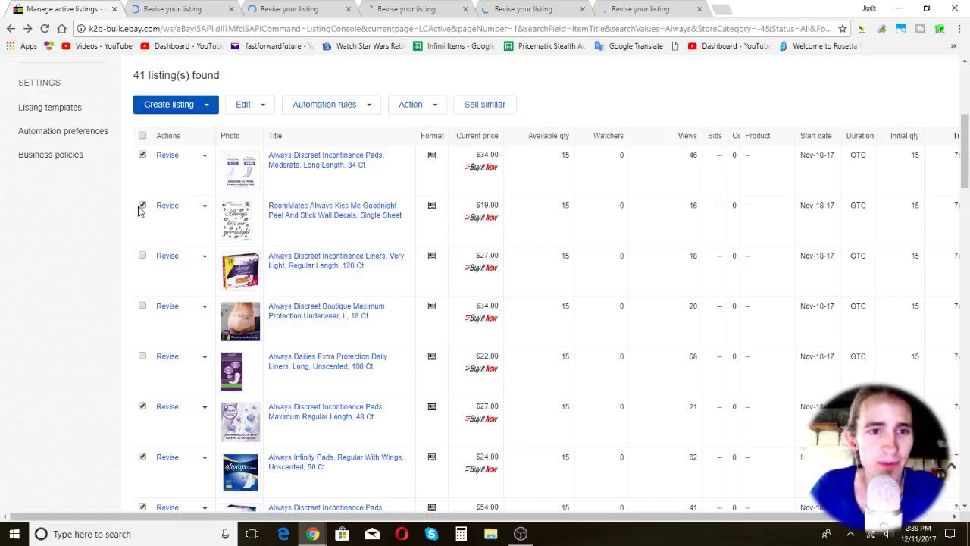
click(143, 206)
click(143, 154)
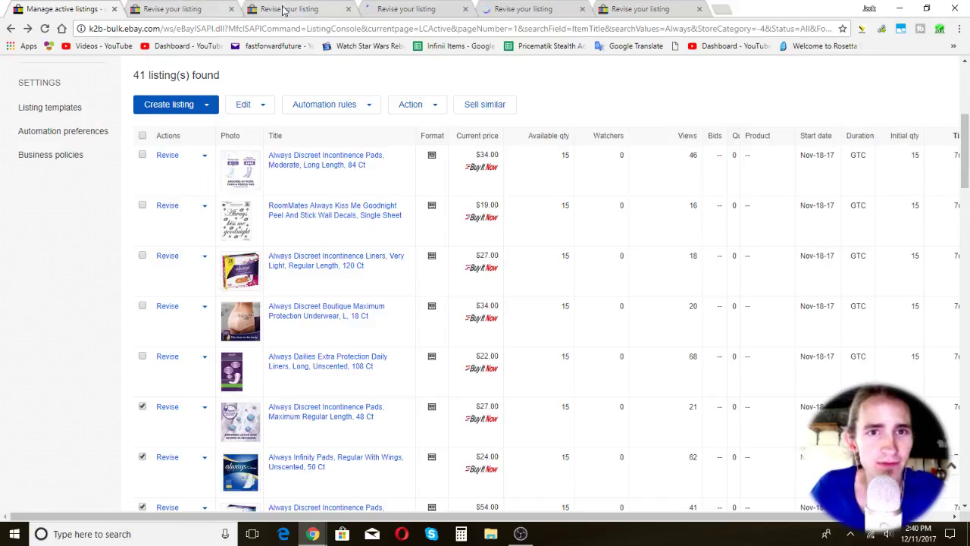
Switch to the revision form of the Always Discreet Incontinence Pads 84 Ct listing and replace its title with "a".
scroll(404, 154, up, 1)
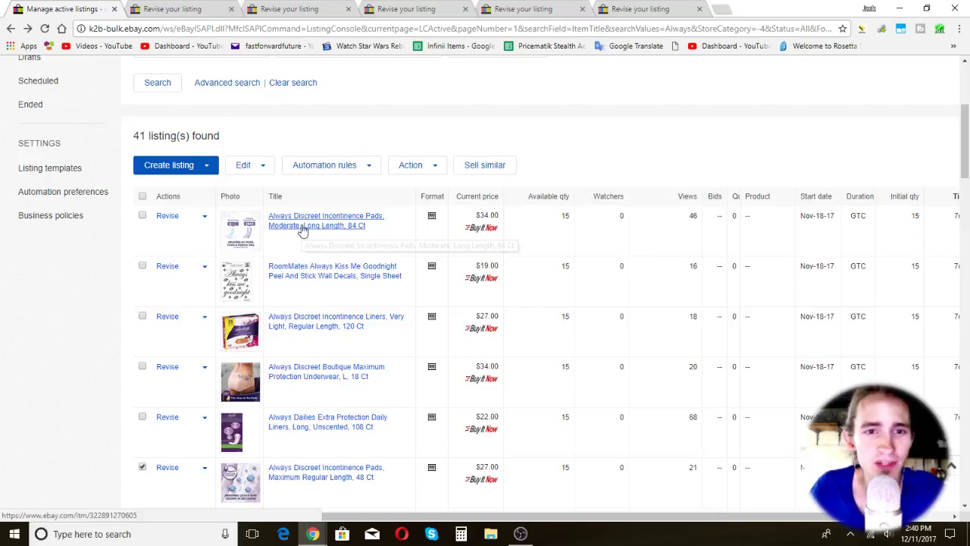
click(160, 7)
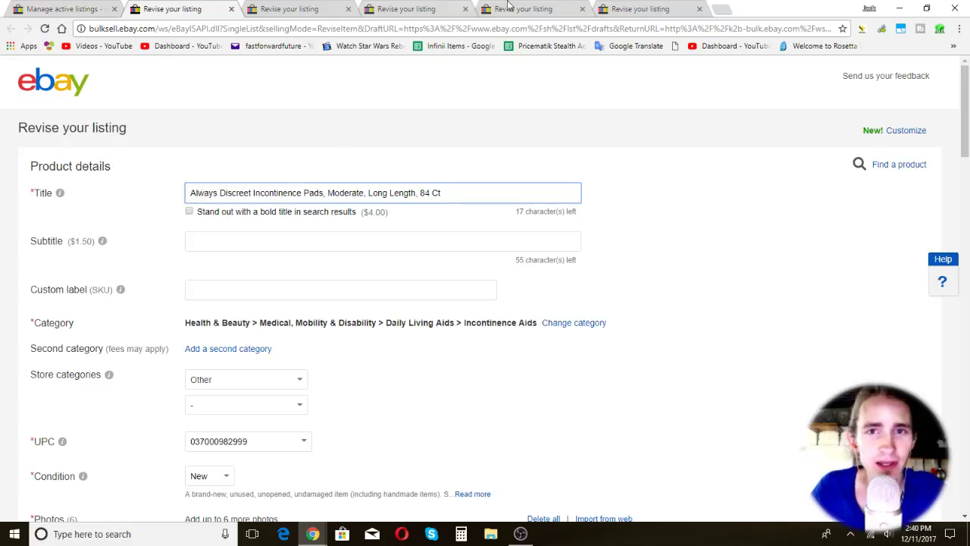
click(646, 8)
click(198, 8)
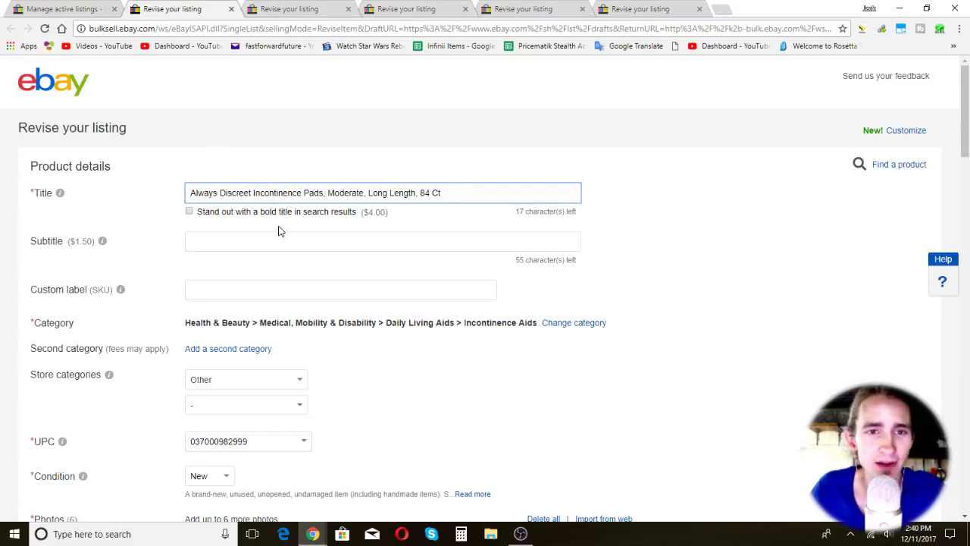
triple_click(345, 195)
text(a)
Delete all six product photos from the 84 Ct pads listing.
scroll(346, 197, down, 6)
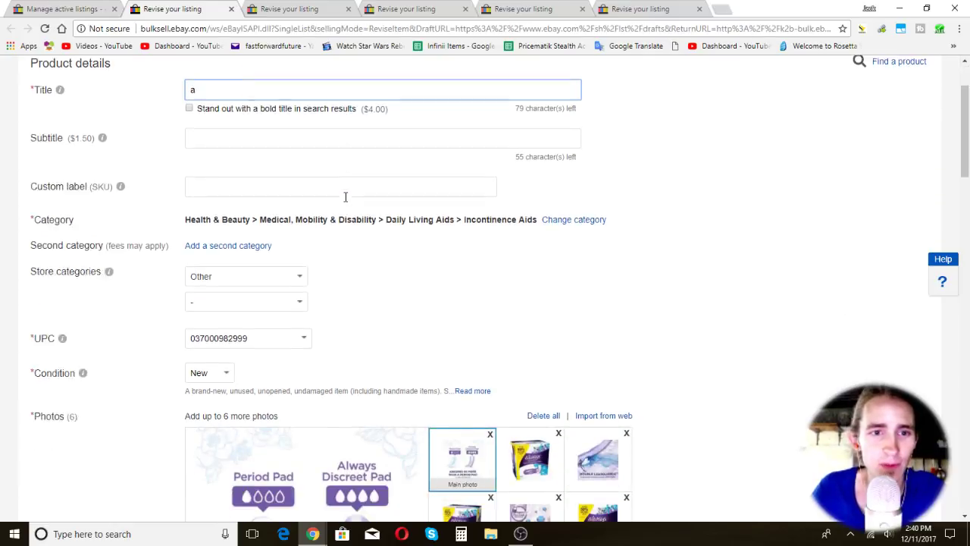
click(490, 114)
click(491, 114)
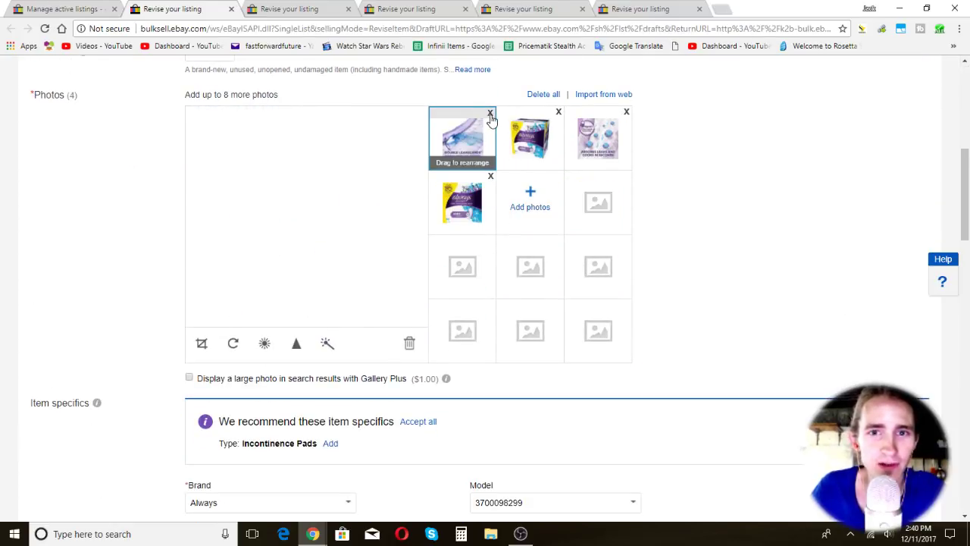
click(490, 113)
click(491, 114)
click(491, 113)
click(490, 113)
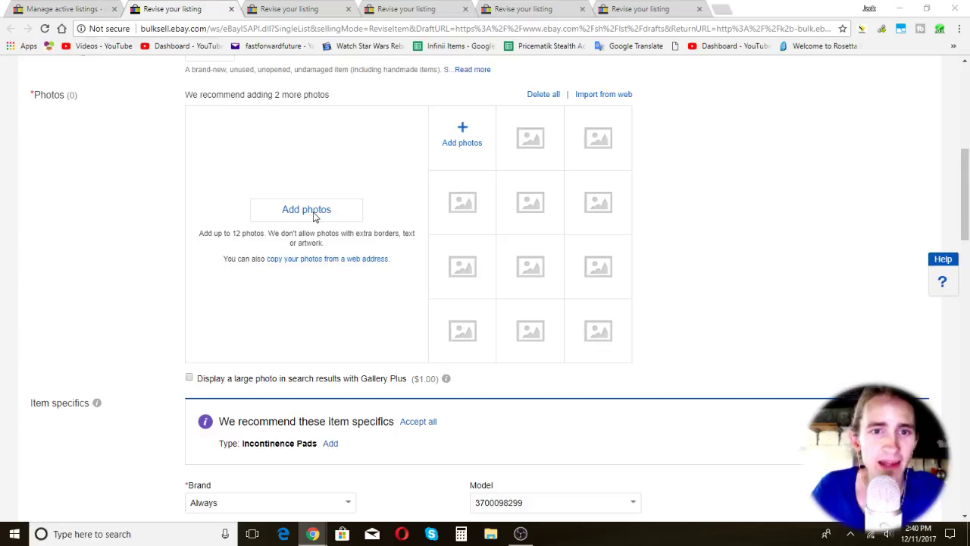
Upload the GullyGamesLogo image from the Pictures folder as the listing's main photo.
click(306, 210)
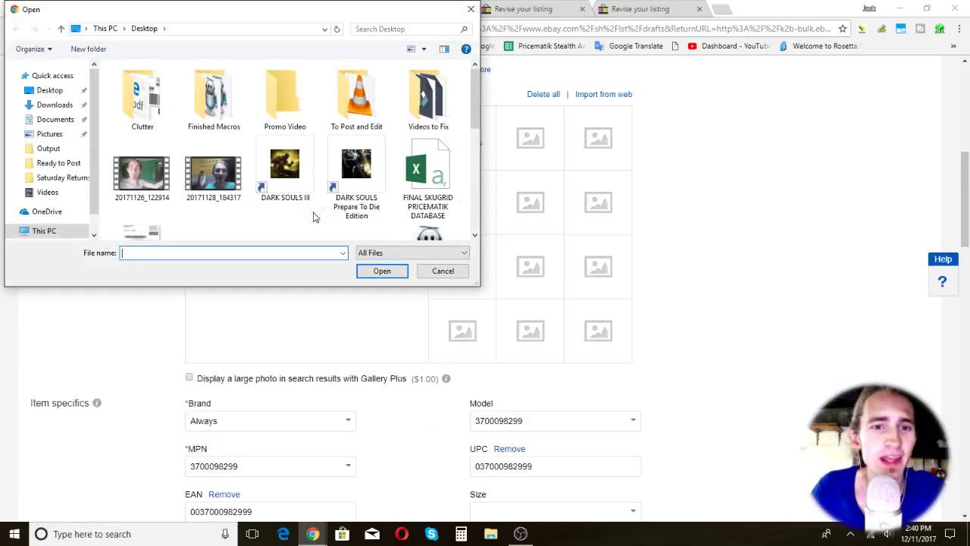
click(48, 135)
scroll(318, 178, down, 1)
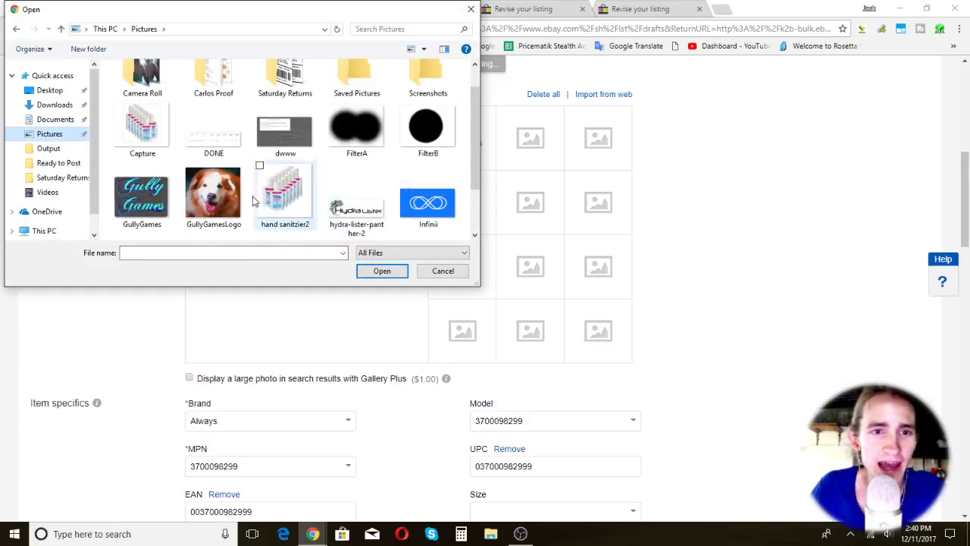
click(213, 193)
click(381, 270)
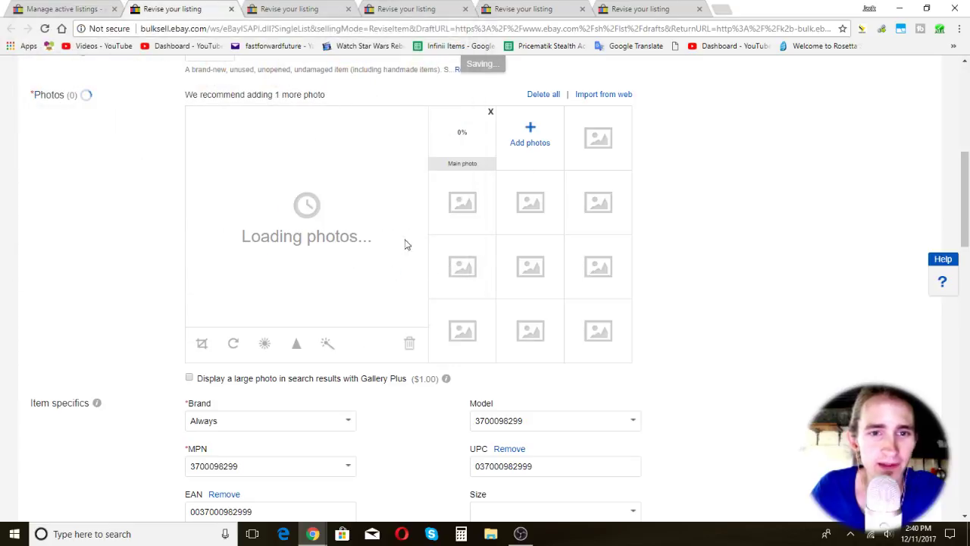
scroll(682, 208, down, 3)
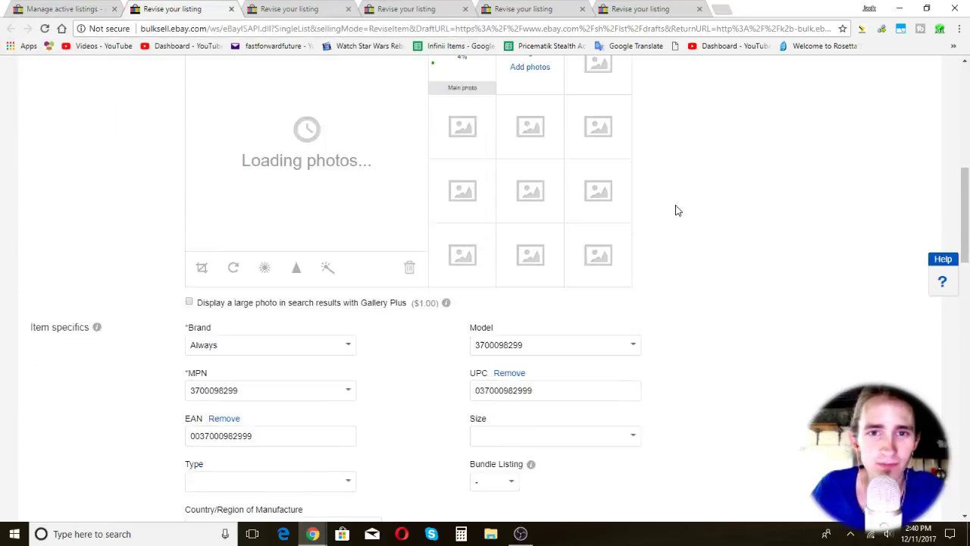
Clear the entire item description of the Always Discreet pads 84 Ct listing.
scroll(516, 223, up, 3)
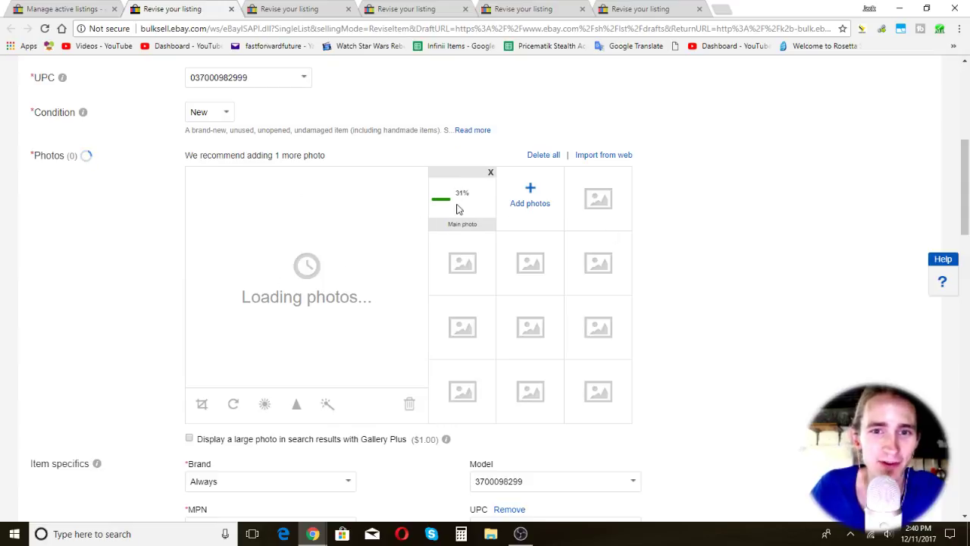
scroll(306, 372, down, 6)
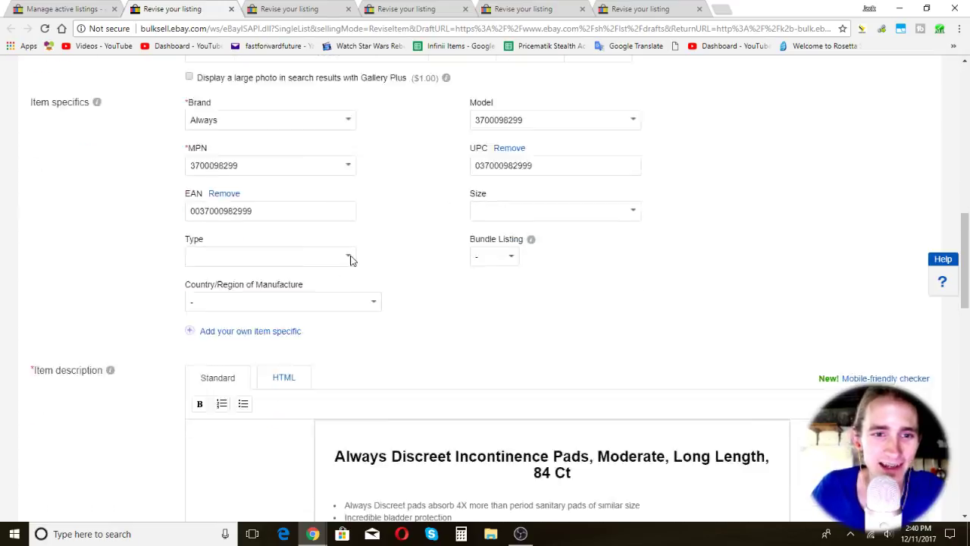
scroll(354, 258, down, 1)
click(609, 212)
key(BackSpace)
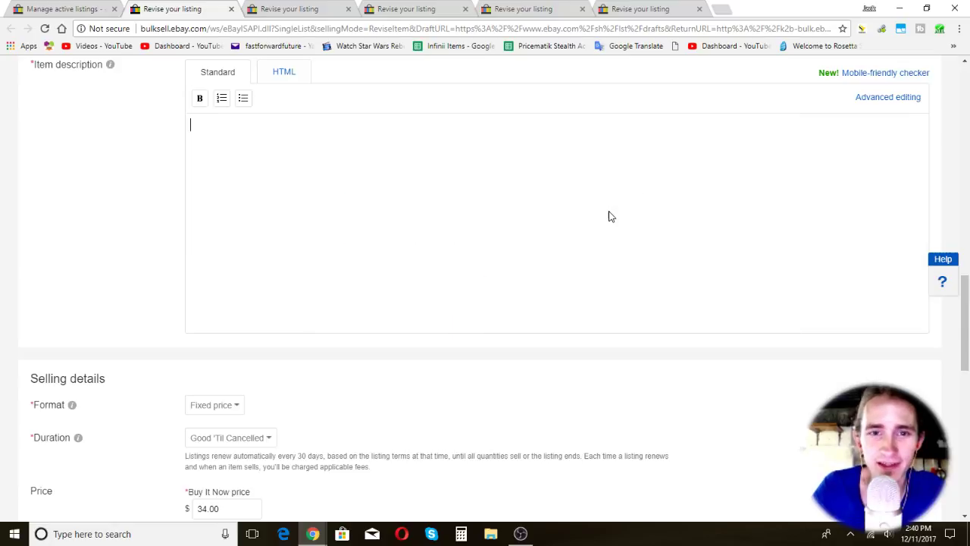
Review the 84 Ct pads listing's title, photo and emptied description, and submit the listing update.
scroll(271, 293, up, 10)
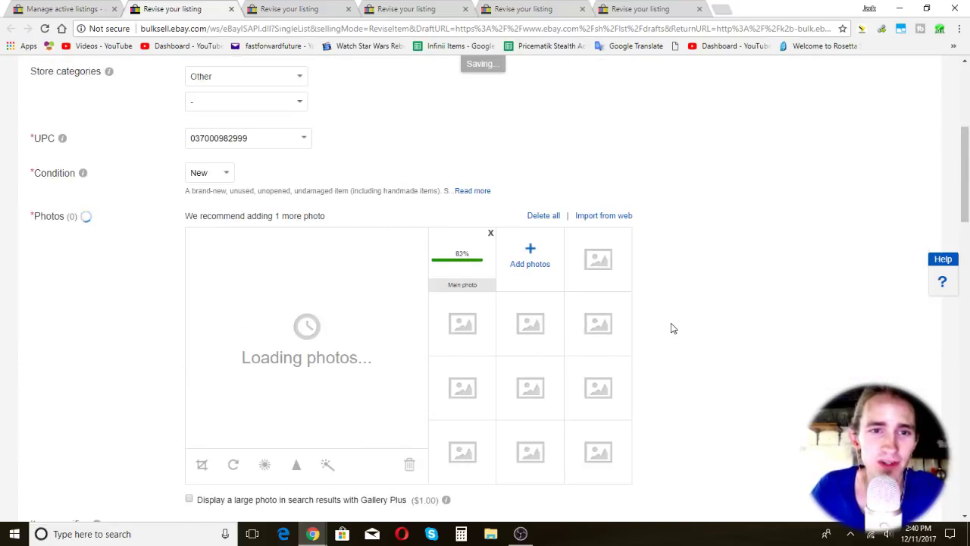
scroll(671, 328, down, 8)
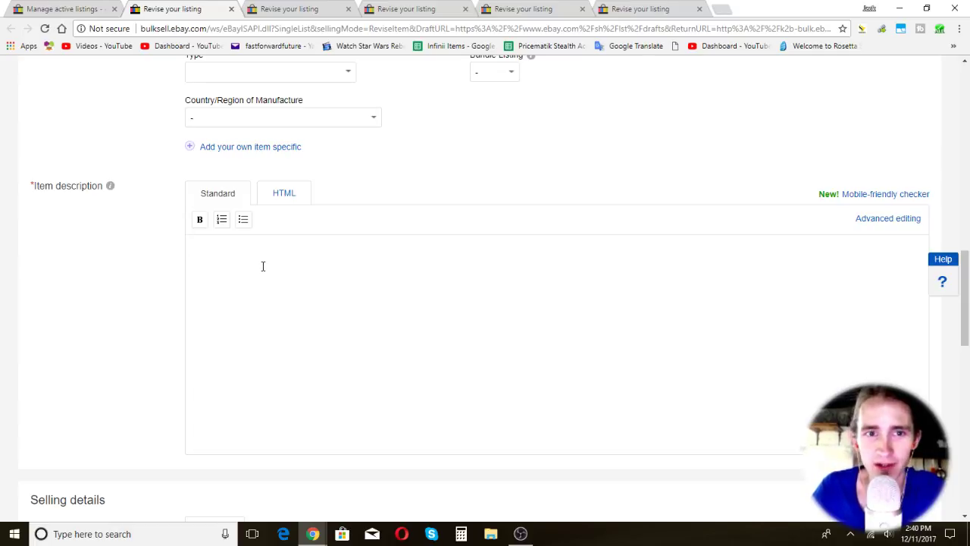
scroll(275, 281, up, 10)
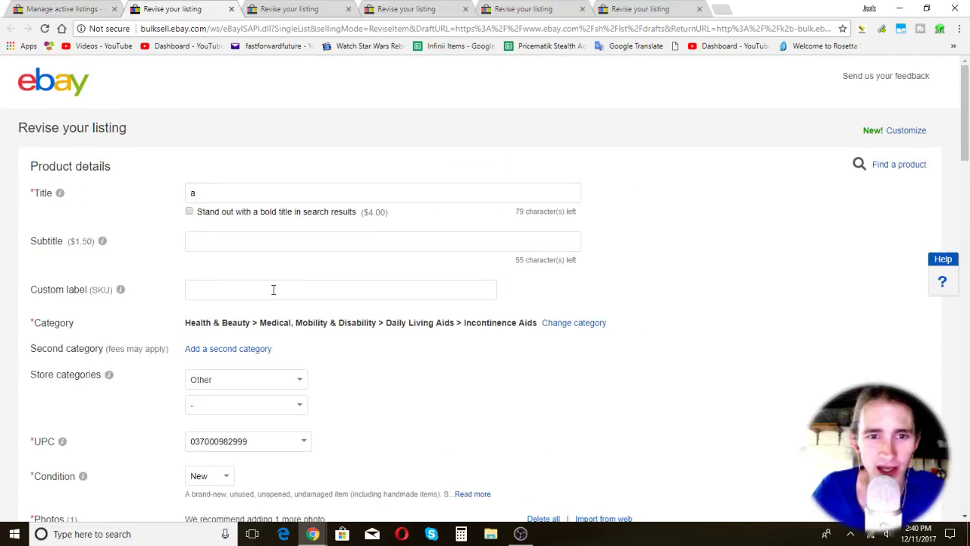
click(288, 200)
scroll(657, 256, down, 7)
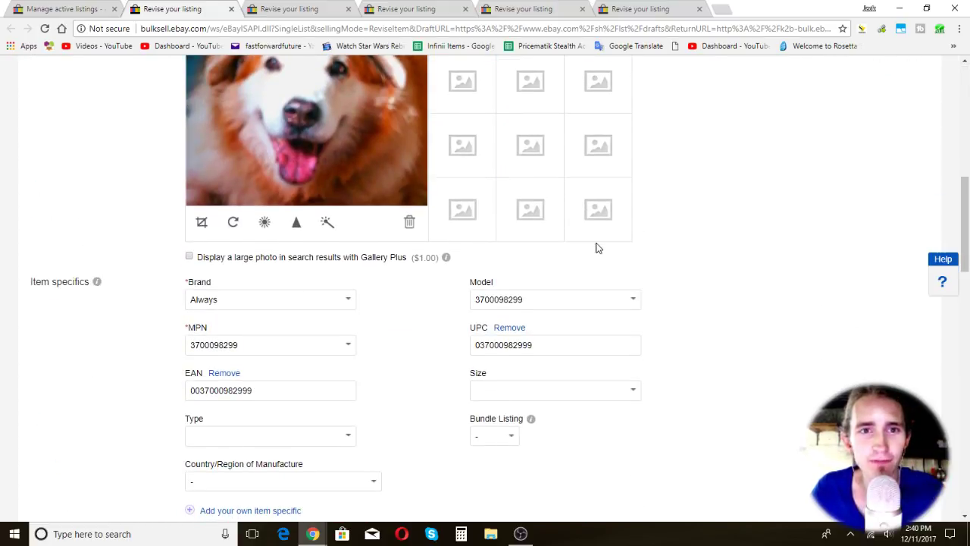
scroll(434, 265, down, 5)
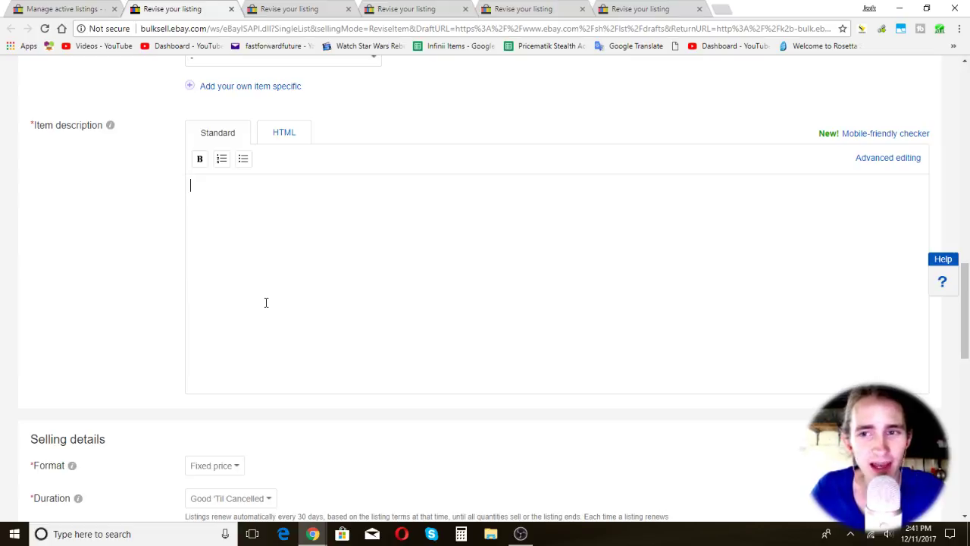
scroll(267, 303, down, 5)
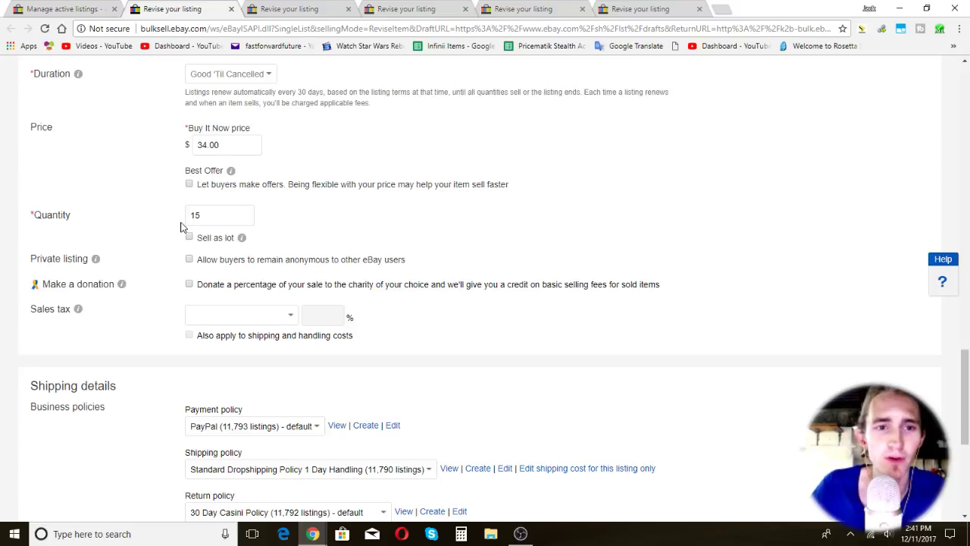
scroll(149, 199, down, 4)
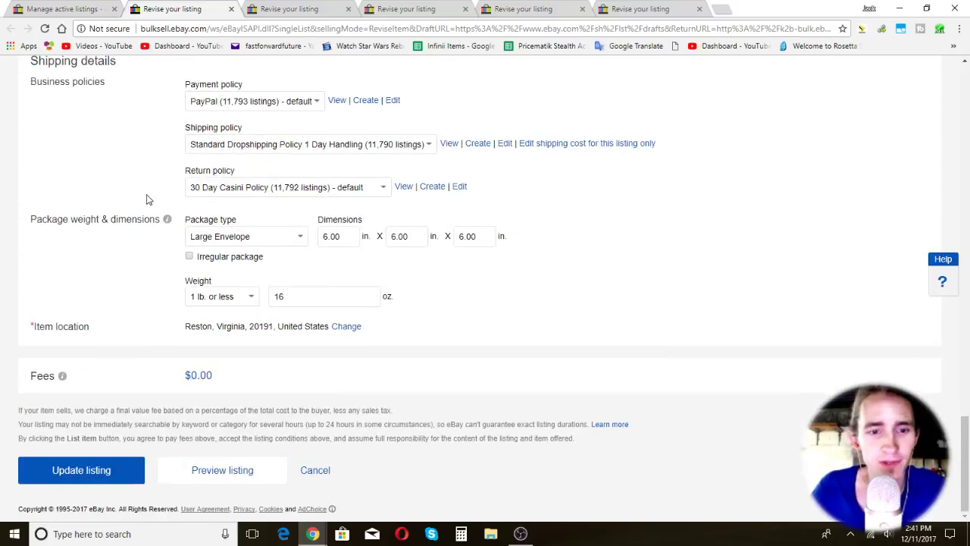
click(102, 474)
Switch to the revision form of the RoomMates Always Kiss Me Goodnight wall decals listing and replace its title with "dsf".
key(ctrl+Tab)
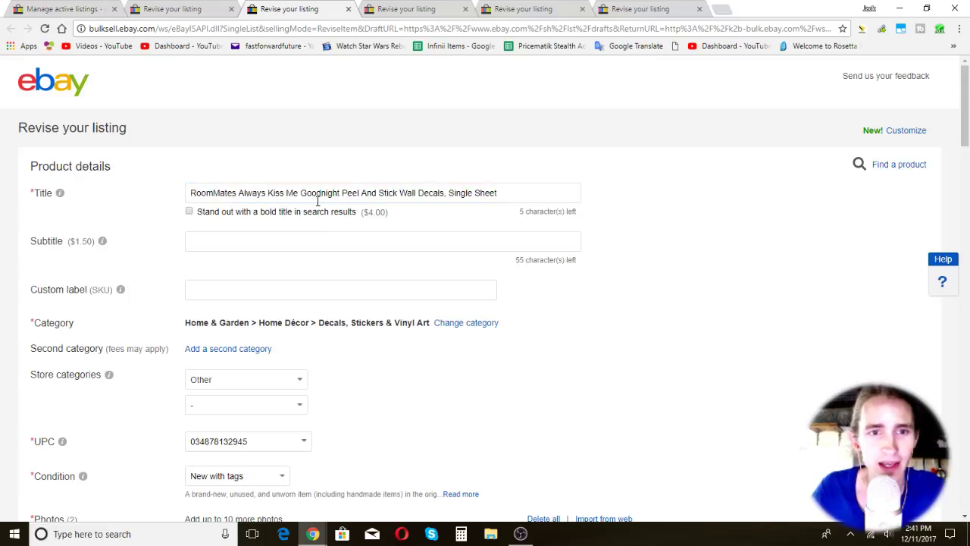
click(319, 201)
key(ctrl+a)
text(dsf)
Delete both product photos from the wall decals listing and upload the FilterB image from the Pictures folder instead.
scroll(409, 236, down, 6)
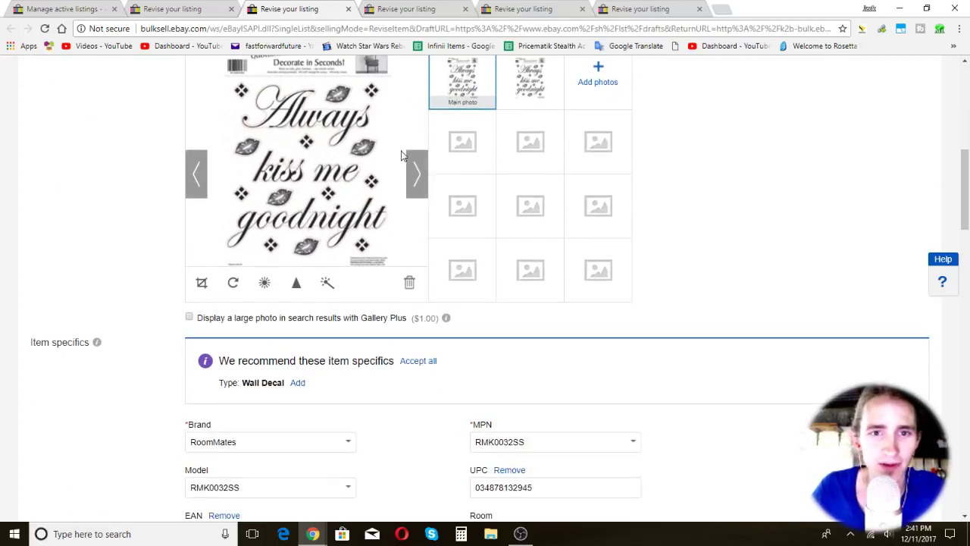
scroll(402, 155, up, 1)
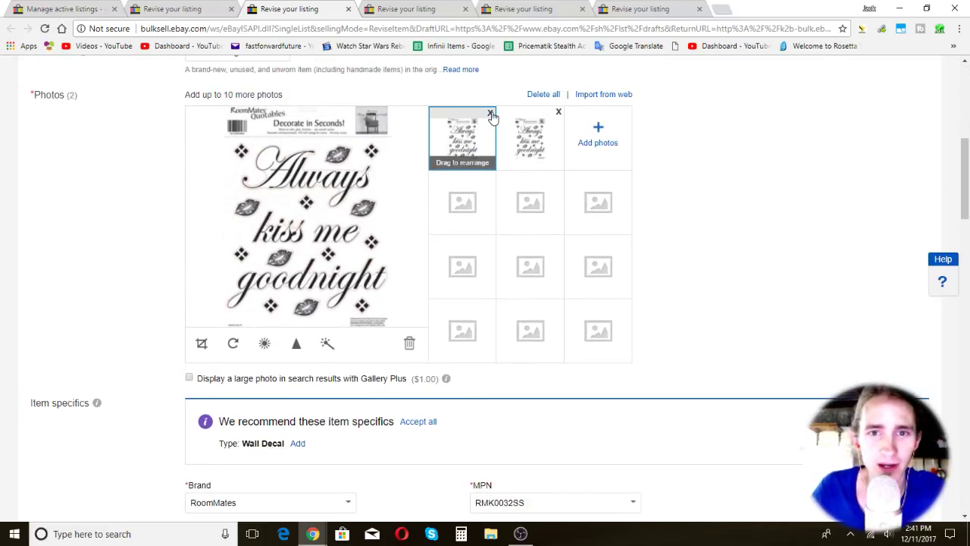
click(490, 114)
click(490, 114)
click(296, 218)
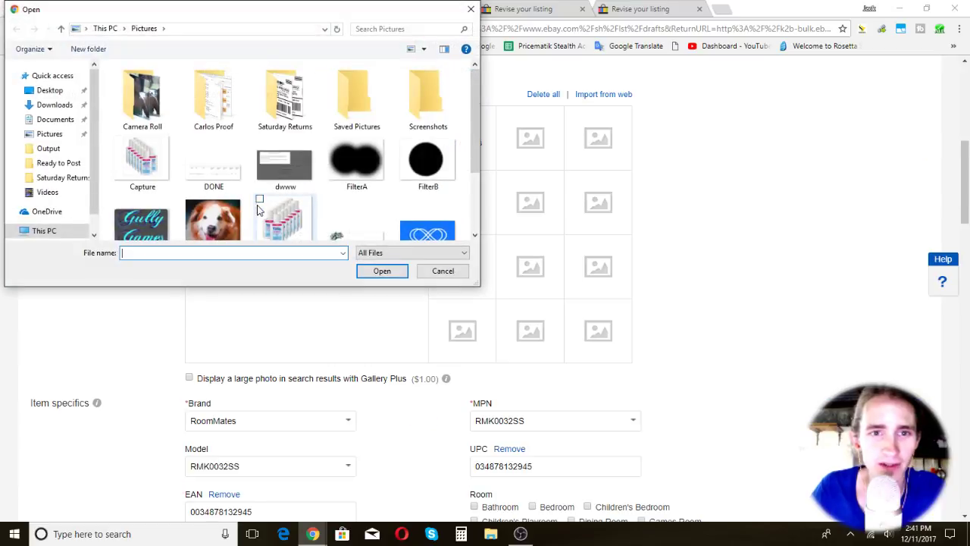
click(425, 161)
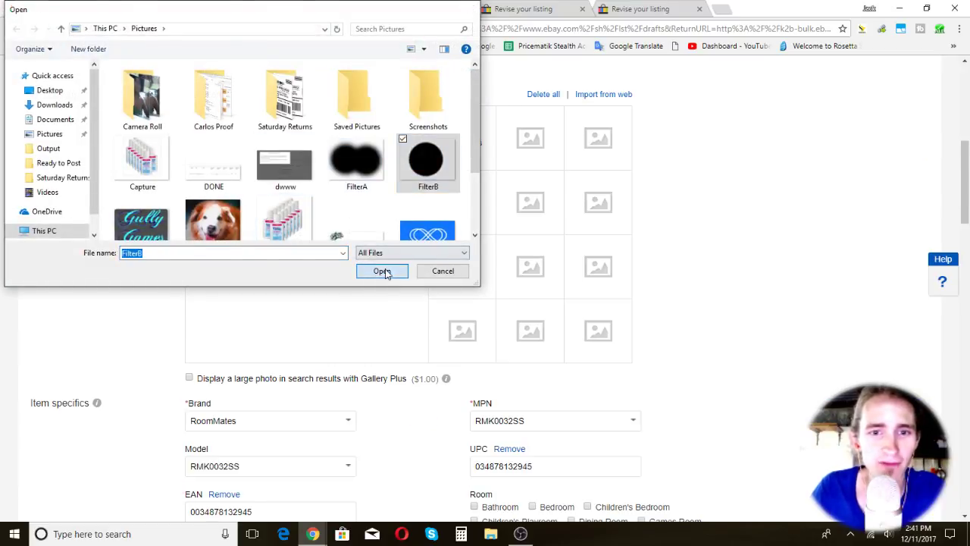
click(382, 271)
Replace the whole item description of the wall decals listing with "z".
scroll(658, 269, down, 5)
scroll(659, 273, down, 6)
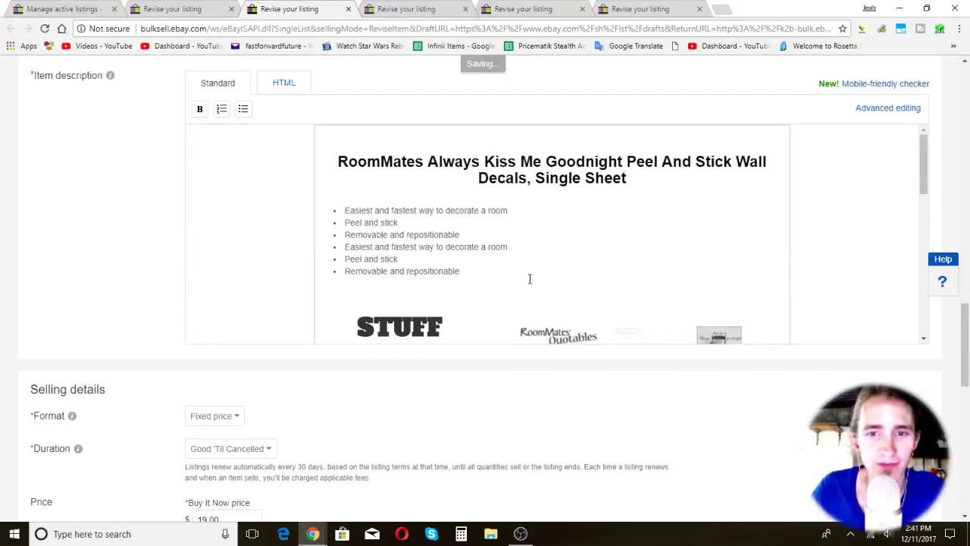
click(528, 278)
key(ctrl+a)
text(z)
scroll(115, 295, down, 11)
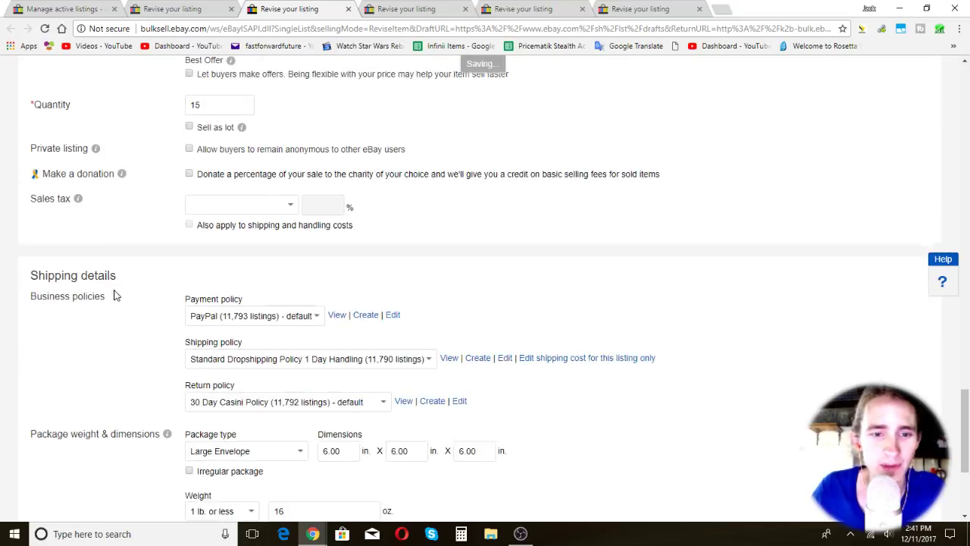
Switch to the revision form of the Always Discreet Incontinence Liners 120 Ct listing and replace its title with "s".
key(ctrl+Tab)
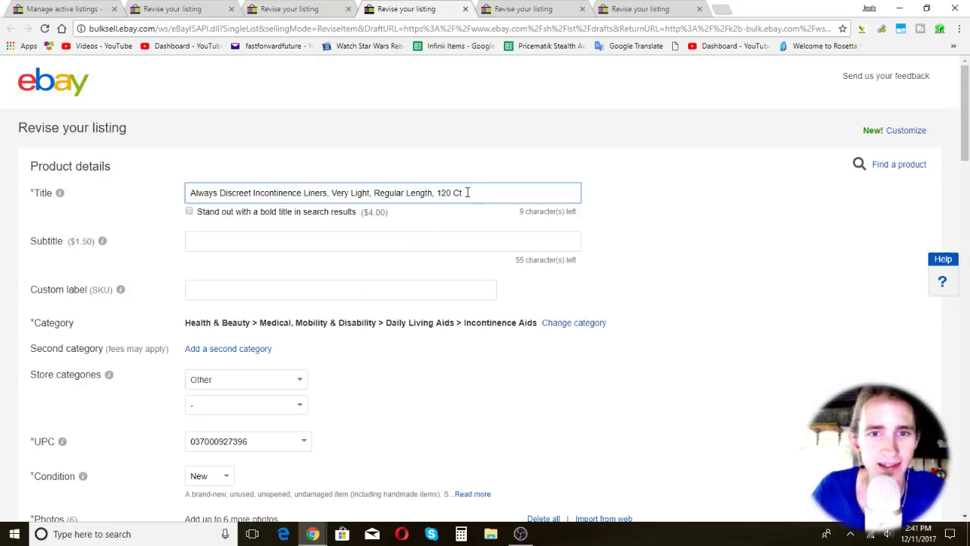
key(ctrl+a)
text(s)
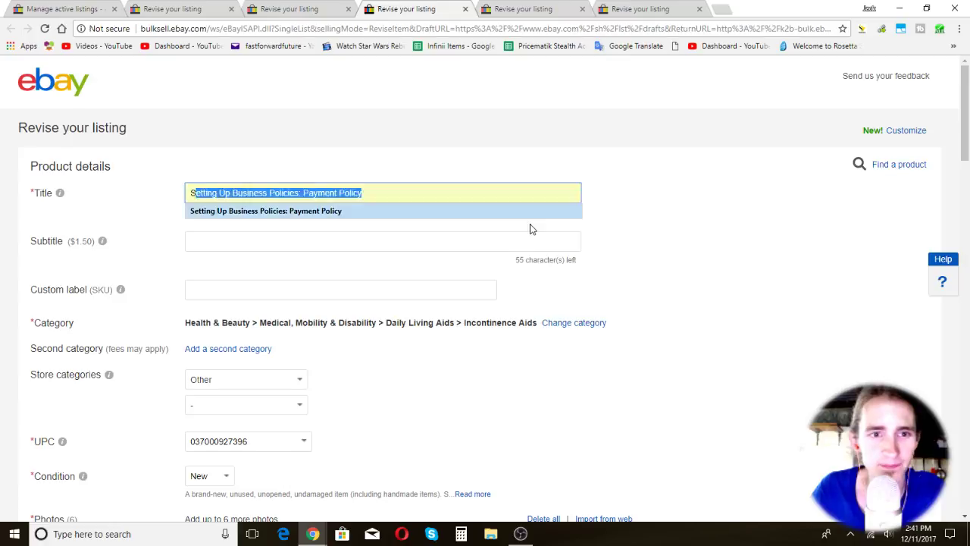
Delete all six product photos from the 120 Ct liners listing.
scroll(532, 228, down, 6)
scroll(488, 158, up, 1)
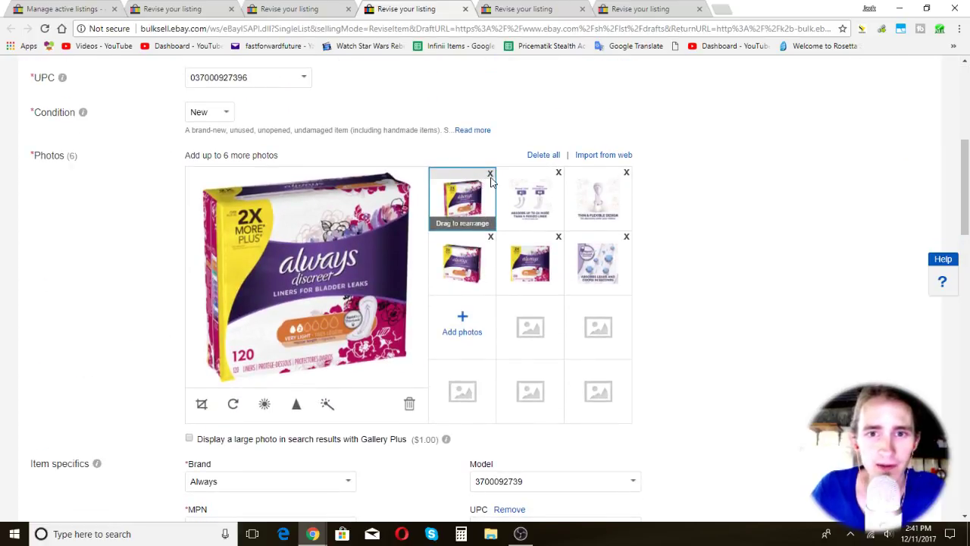
click(491, 175)
click(491, 174)
click(490, 175)
click(491, 174)
click(490, 175)
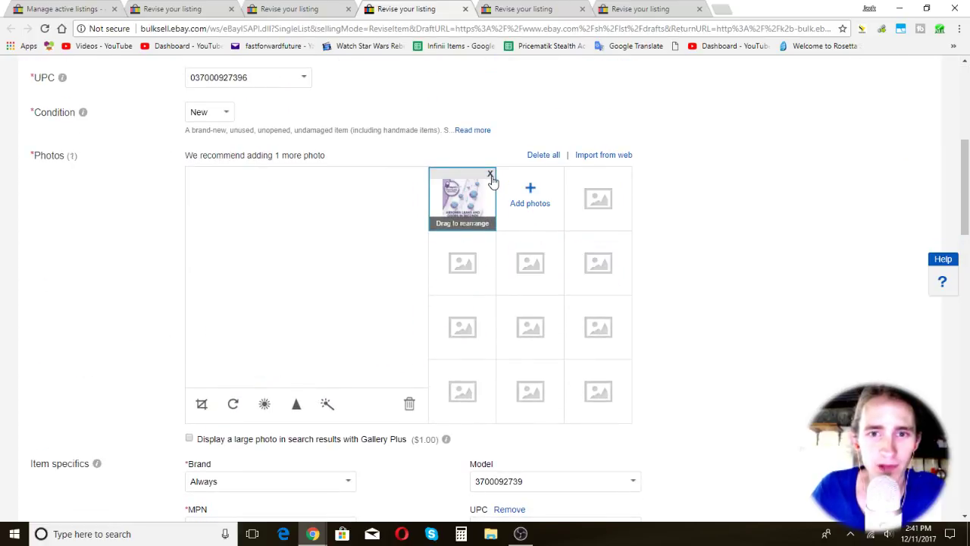
click(491, 175)
Upload the FilterB image from the Pictures folder as the 120 Ct liners listing's main photo.
click(299, 277)
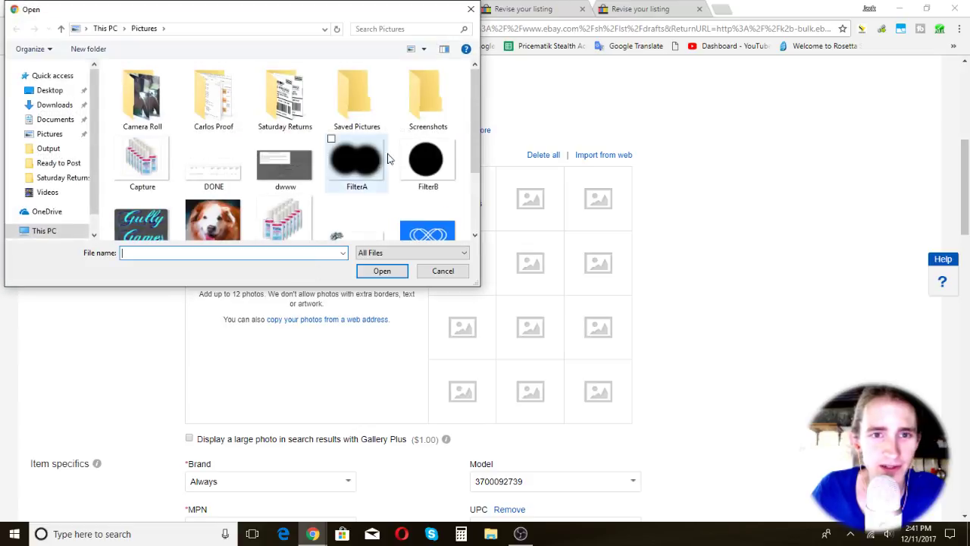
click(427, 161)
click(395, 277)
Replace the item description of the 120 Ct liners listing with "z" and submit the listing update.
scroll(682, 253, down, 10)
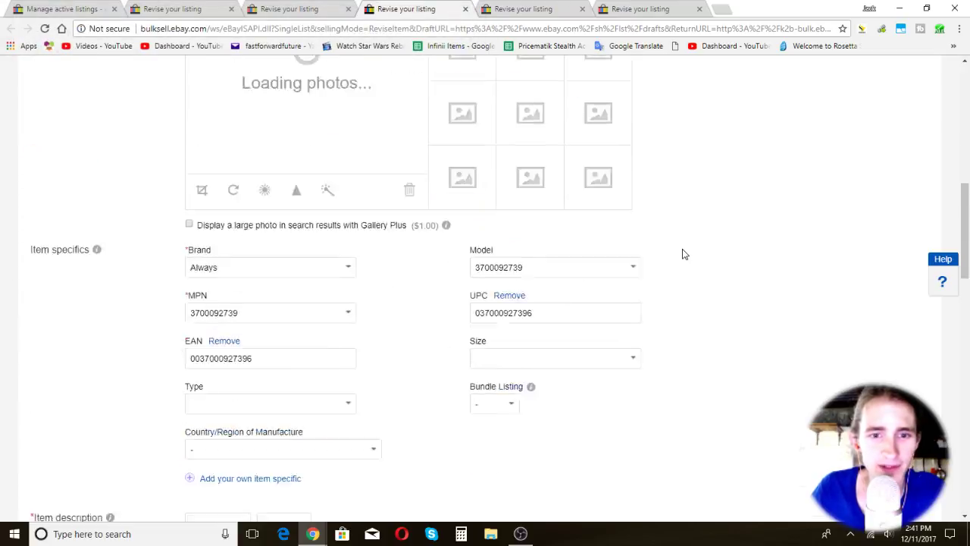
key(ctrl+a)
key(Delete)
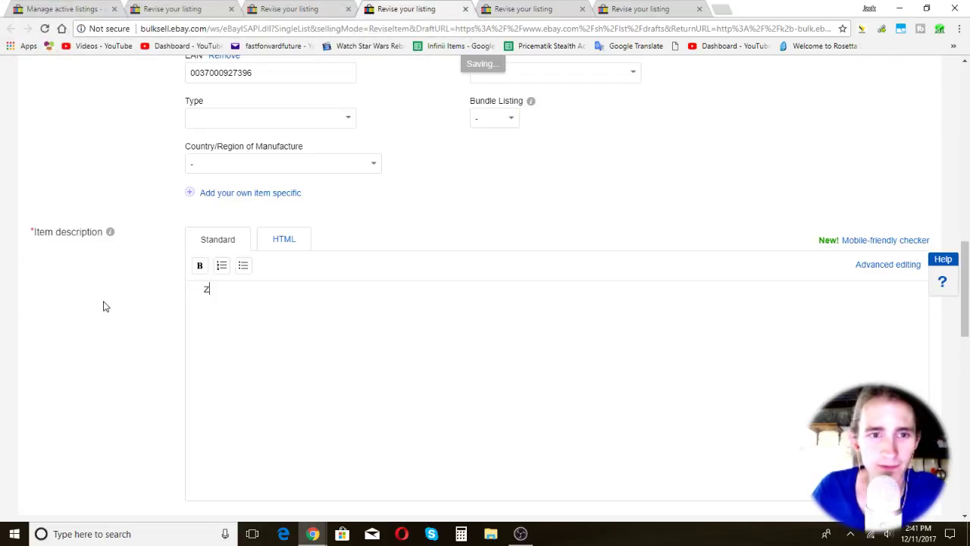
scroll(102, 306, down, 10)
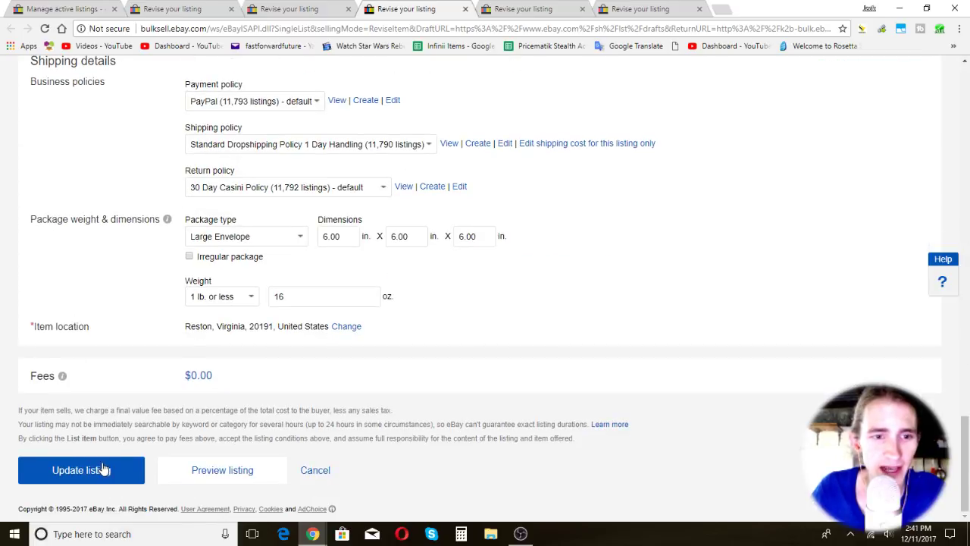
click(103, 470)
Switch to the revision form of the Always Discreet Boutique Underwear, L, 18 Ct listing and replace its title with "s".
key(ctrl+Tab)
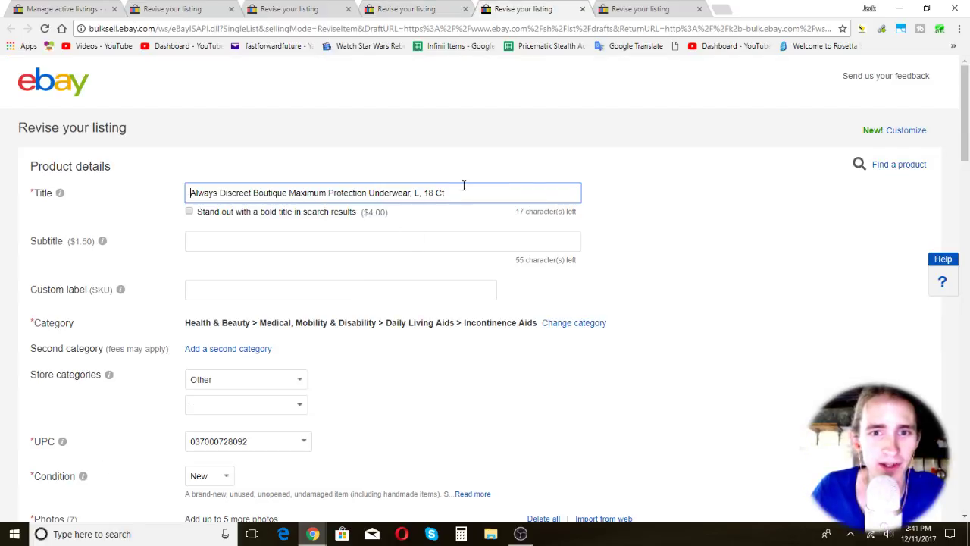
drag(464, 186, 141, 221)
text(s)
click(160, 238)
Delete all seven product photos from the 18 Ct underwear listing.
scroll(160, 238, down, 6)
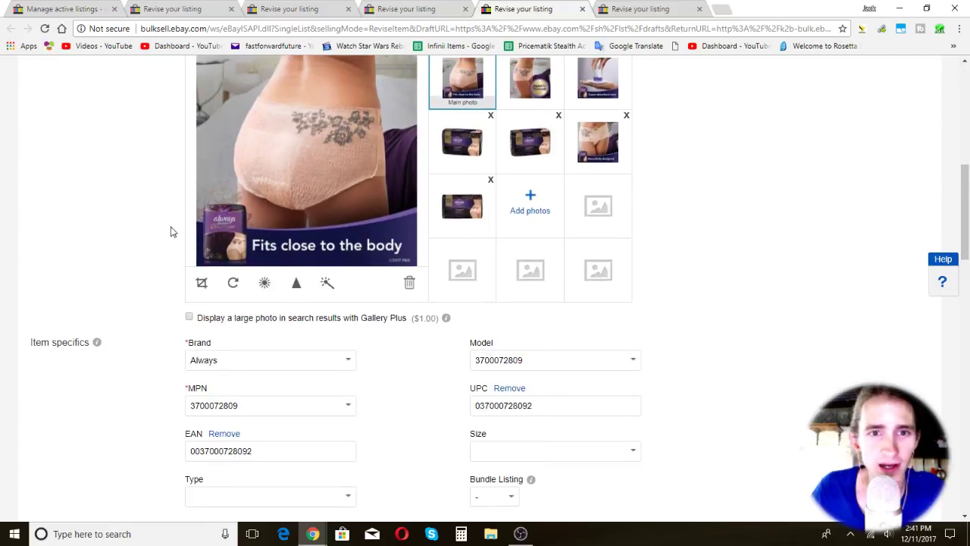
scroll(170, 231, up, 2)
click(490, 175)
click(491, 174)
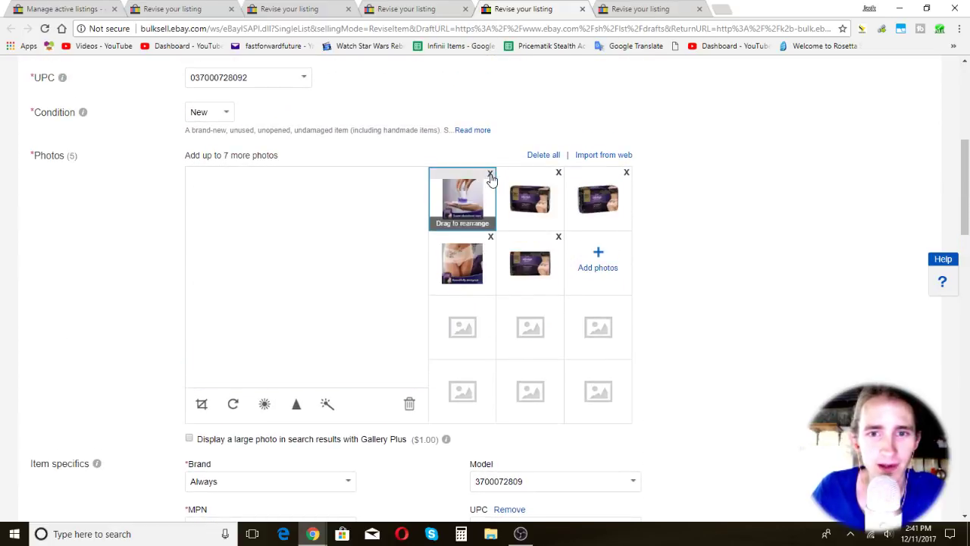
click(491, 174)
click(490, 174)
click(490, 174)
click(490, 174)
click(491, 174)
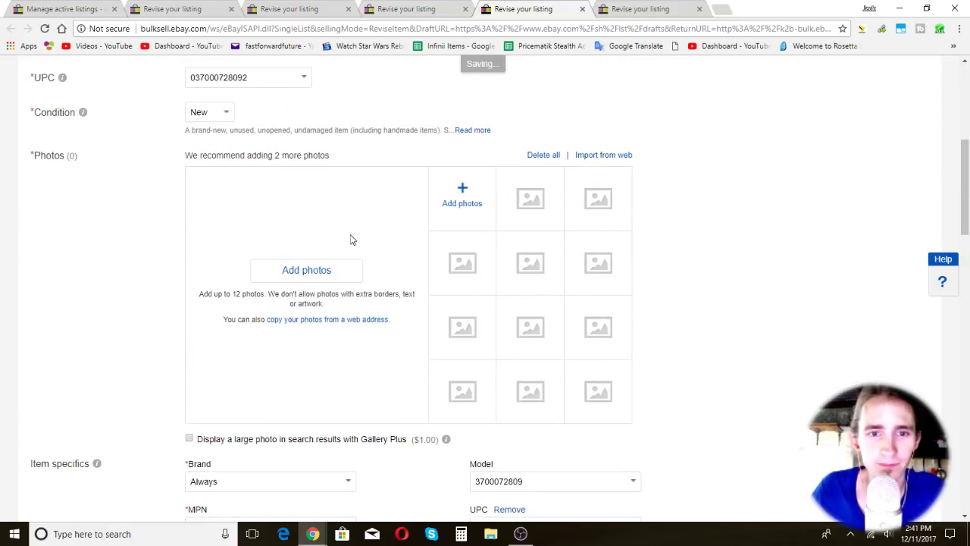
Upload the FilterB image from the Pictures folder as the 18 Ct underwear listing's main photo.
click(306, 271)
click(426, 163)
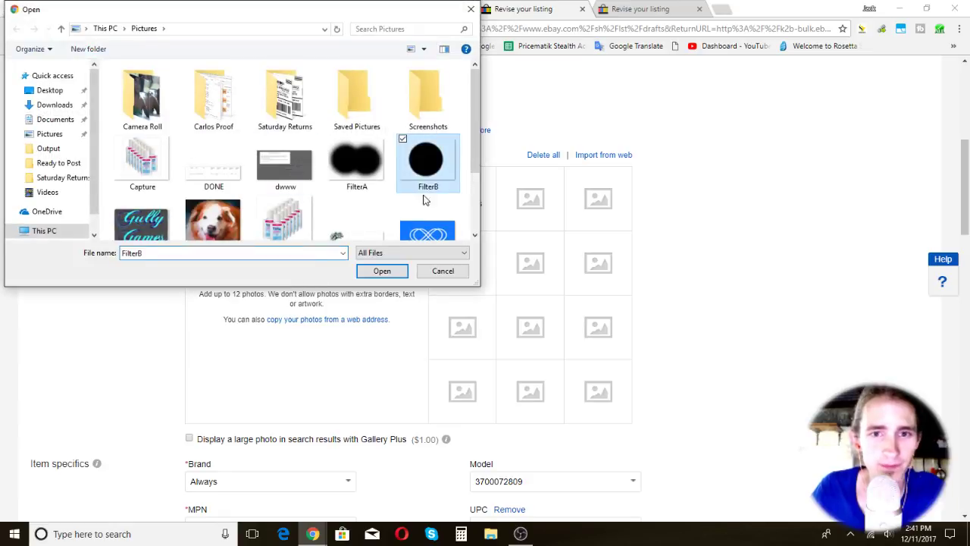
click(382, 271)
Replace the item description of the 18 Ct underwear listing with "z" and submit the listing update.
scroll(717, 214, down, 9)
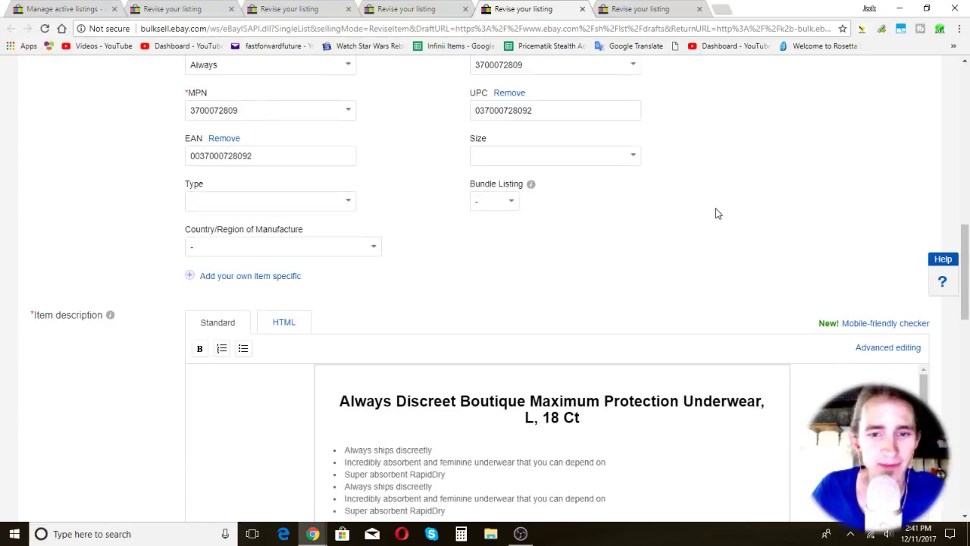
click(526, 310)
key(ctrl+a)
text(z)
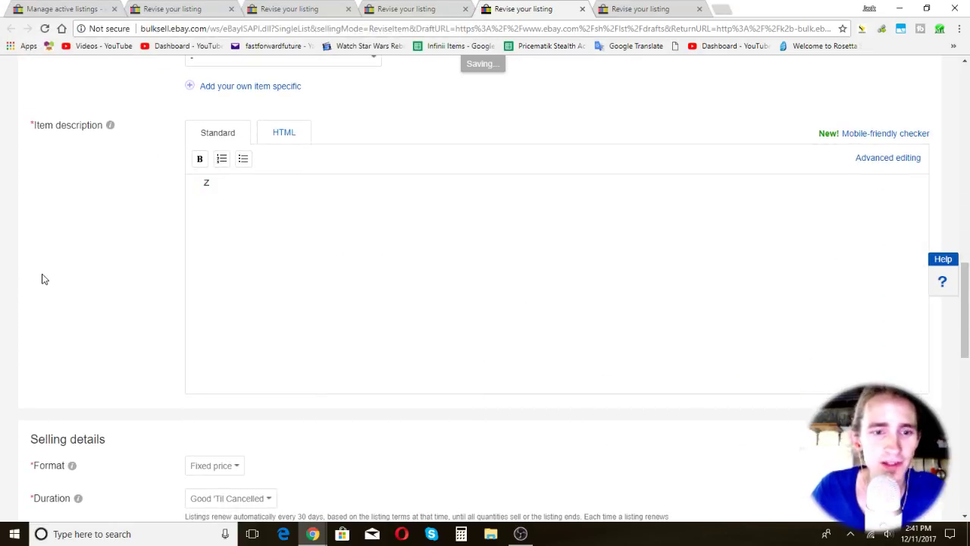
scroll(41, 278, down, 9)
click(98, 468)
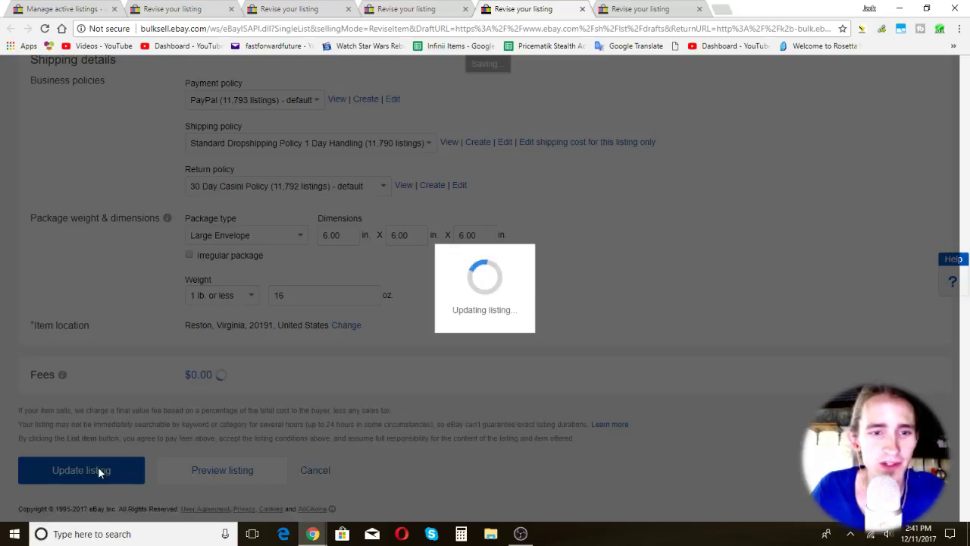
Switch to the revision form of the Always Dailies Extra Protection liners 108 Ct listing and replace its title with "z".
key(ctrl+Tab)
key(ctrl+a)
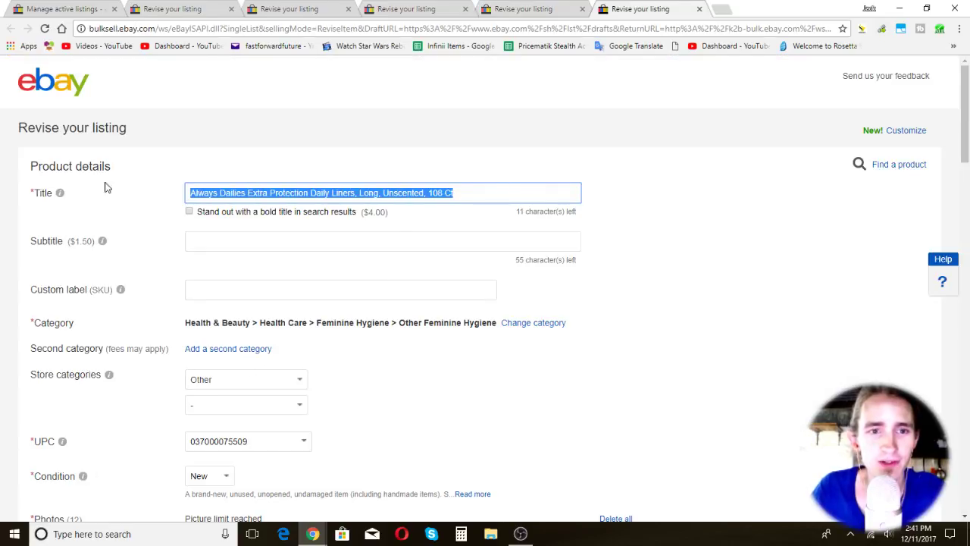
text(z)
scroll(674, 282, down, 6)
scroll(528, 303, up, 1)
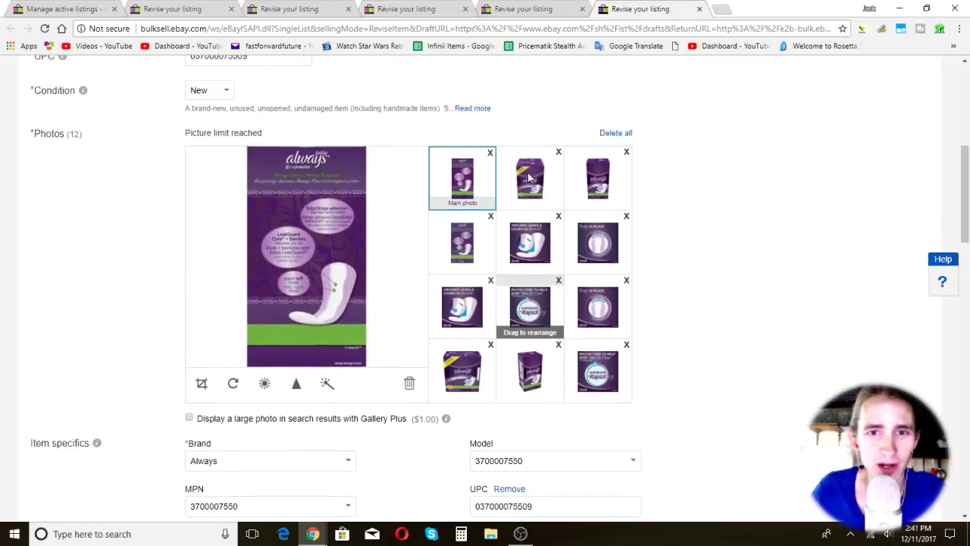
Delete all twelve product photos from the Always Dailies Extra Protection liners 108 Ct listing.
click(490, 175)
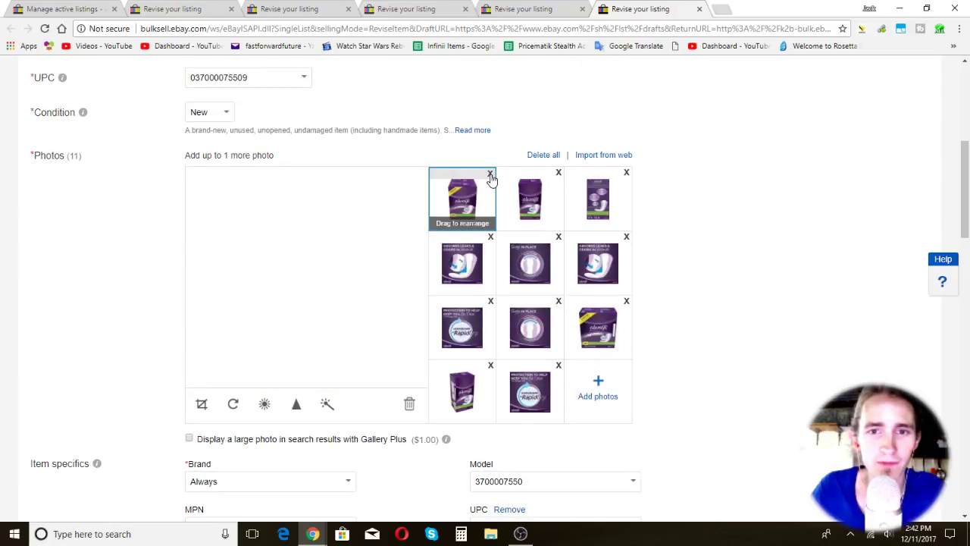
click(489, 175)
click(489, 175)
click(490, 175)
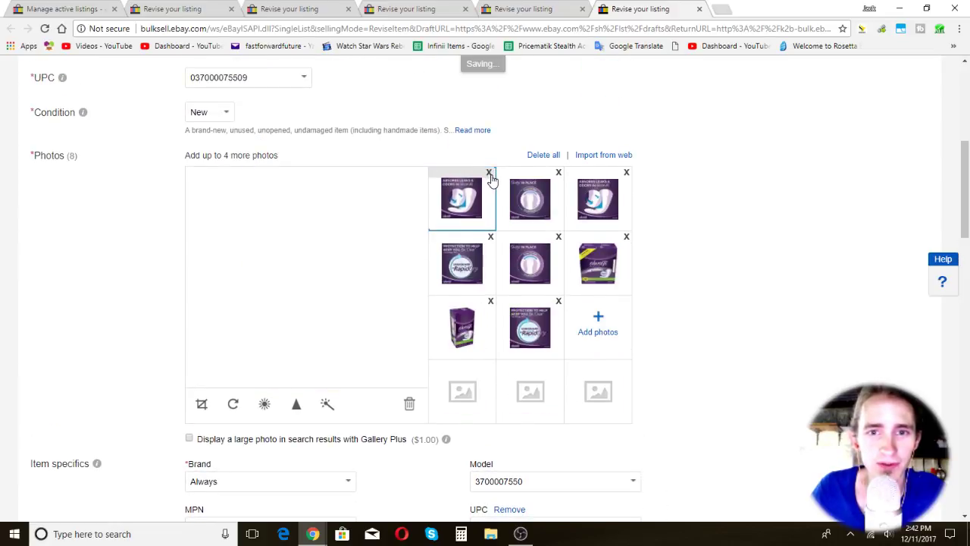
click(490, 175)
click(490, 175)
click(490, 175)
click(489, 175)
click(490, 175)
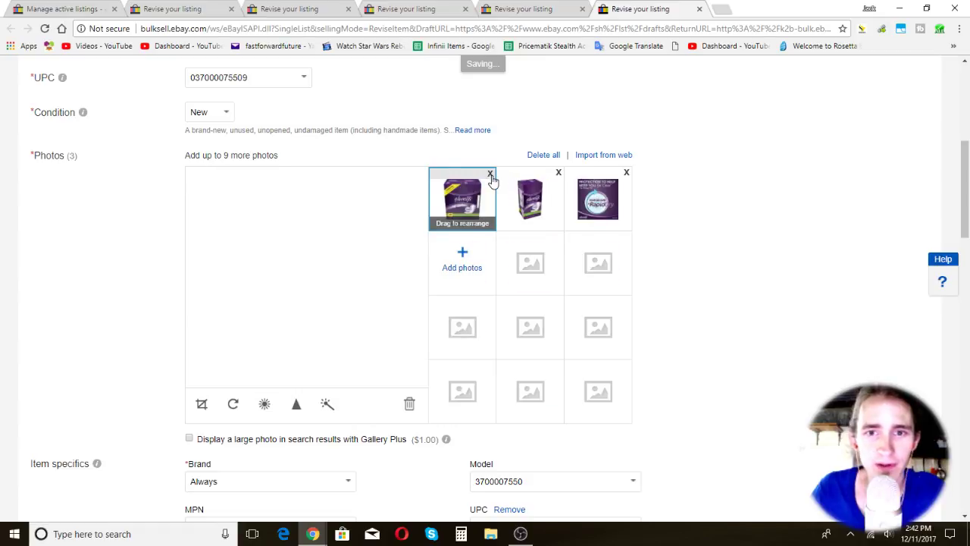
click(490, 175)
click(490, 176)
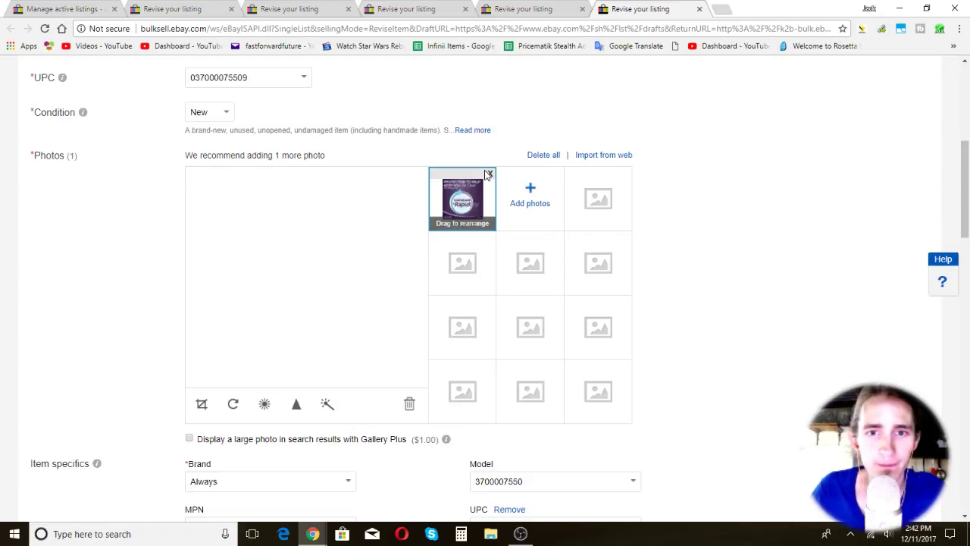
click(489, 176)
Upload the placeholder image from the computer as the 108 Ct liners listing's main photo.
click(314, 280)
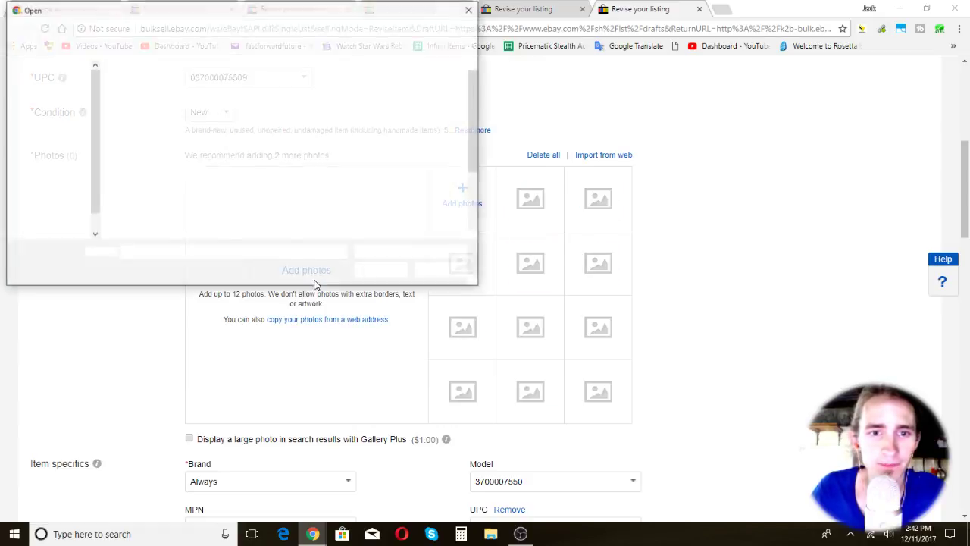
click(409, 175)
click(382, 270)
Clear the existing item description of the 108 Ct liners listing and submit the listing update.
scroll(414, 275, down, 10)
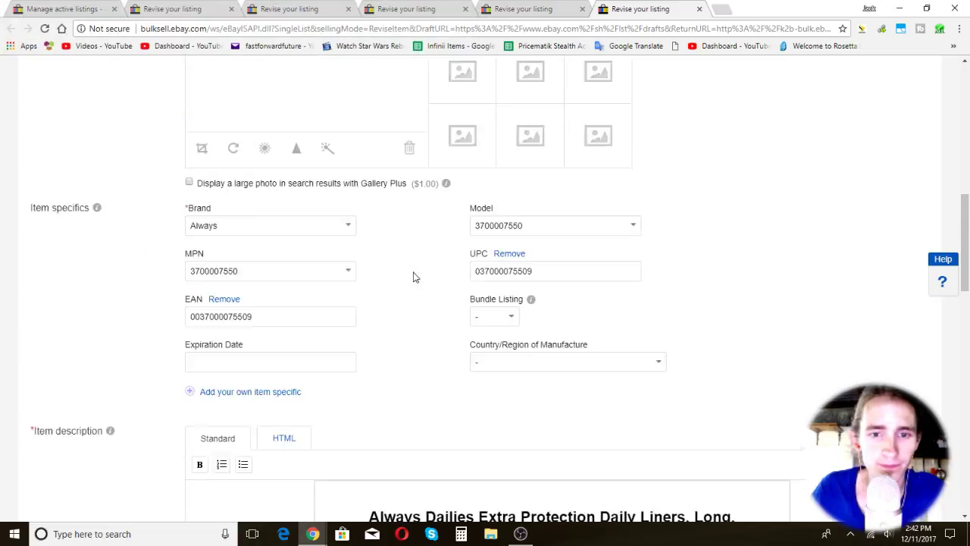
click(470, 280)
key(ctrl+a)
key(Delete)
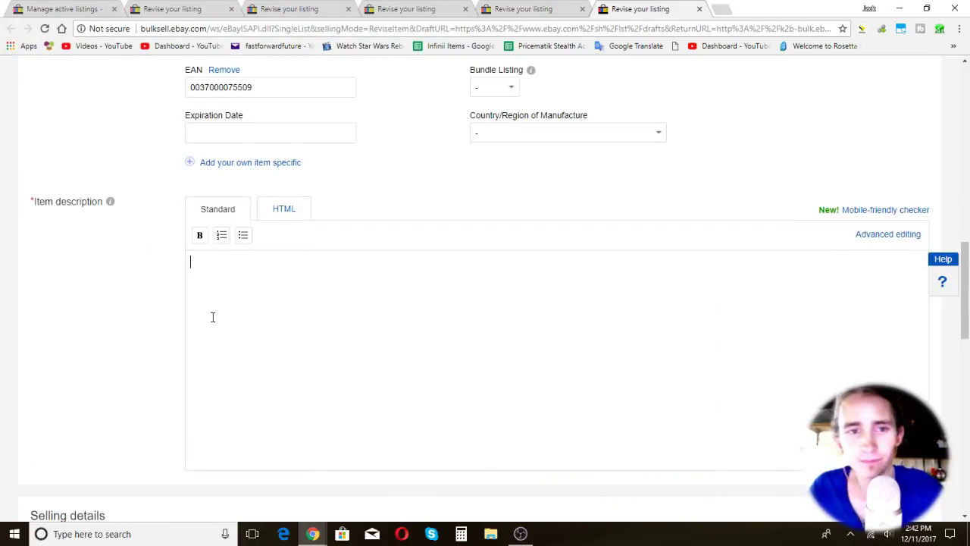
scroll(129, 315, down, 15)
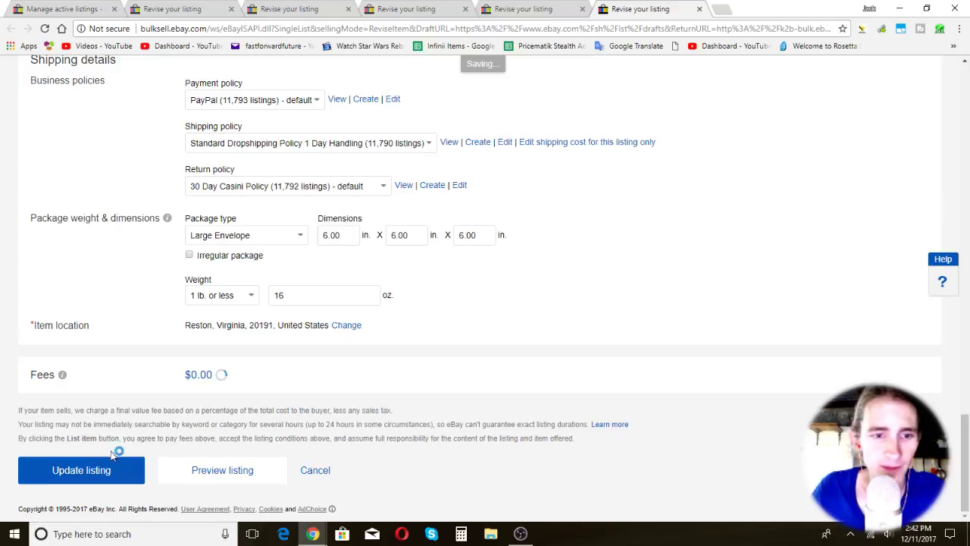
click(97, 470)
Check the submitted revisions and close all five revision tabs, returning to the active listings page.
key(ctrl+Tab)
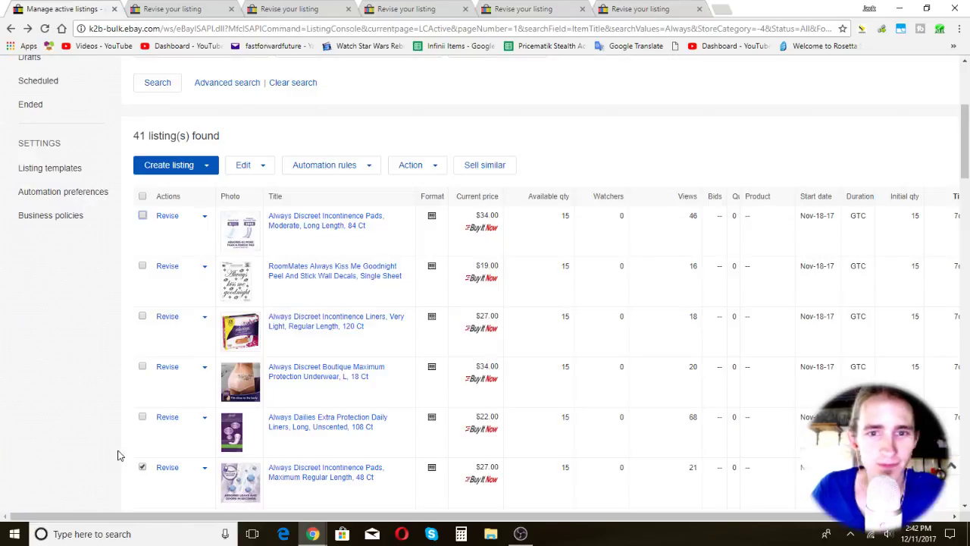
key(ctrl+Tab)
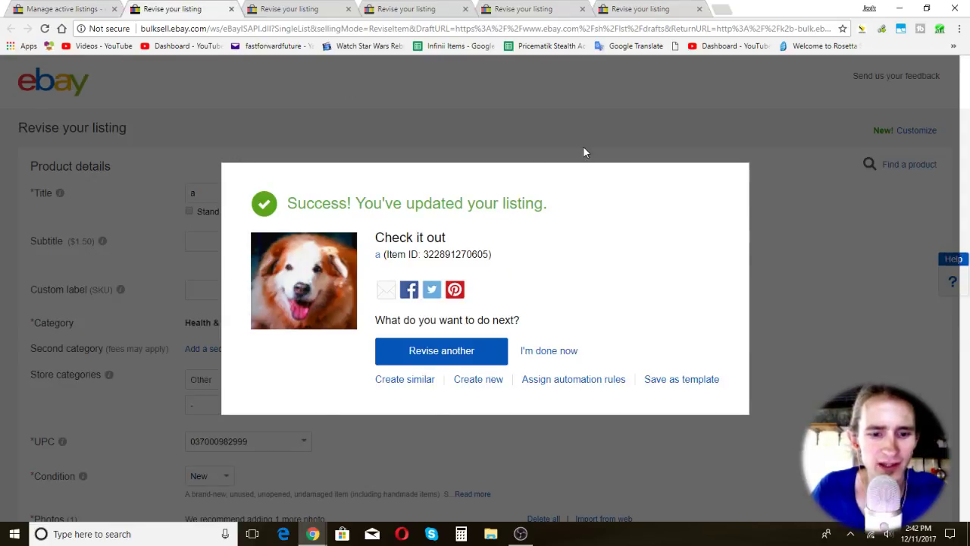
key(ctrl+w)
key(ctrl+w)
key(ctrl+w)
key(ctrl+w)
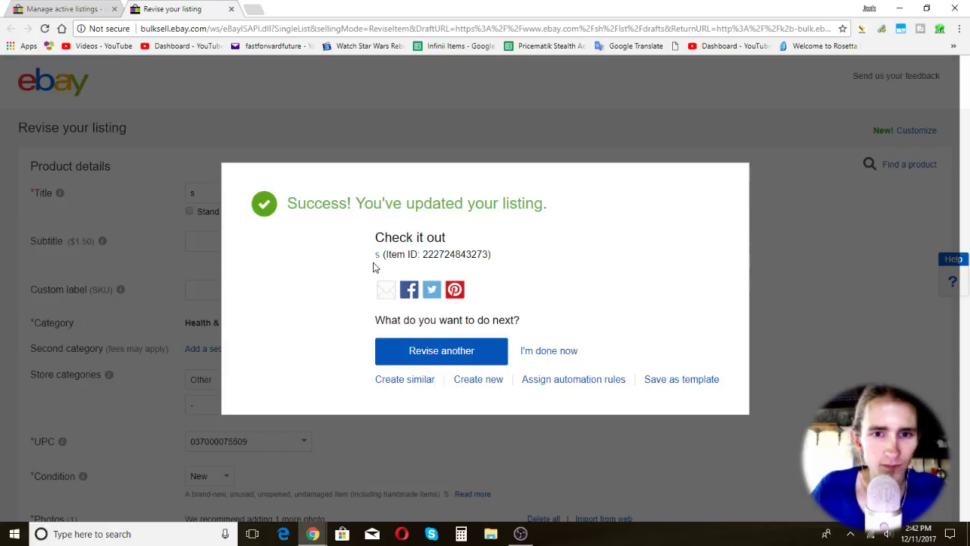
click(69, 11)
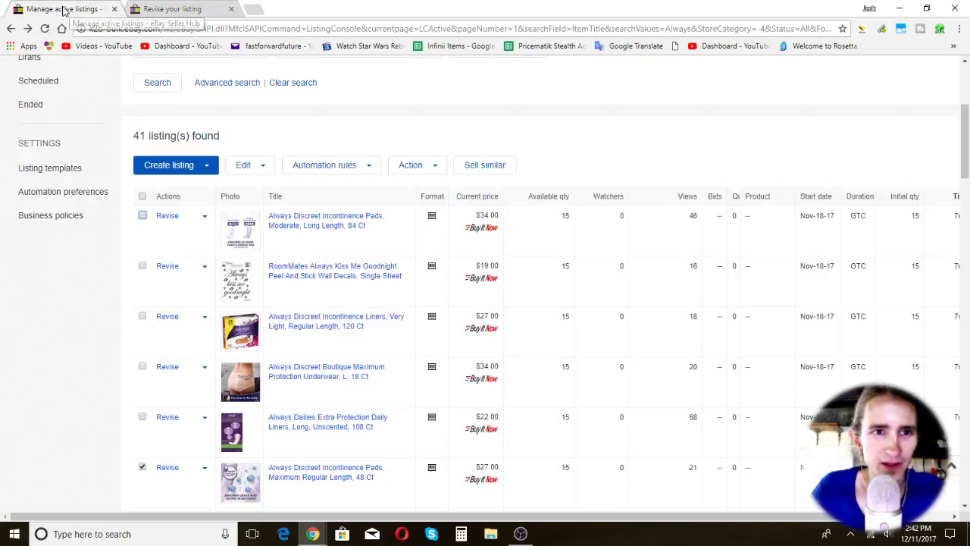
click(179, 8)
click(232, 9)
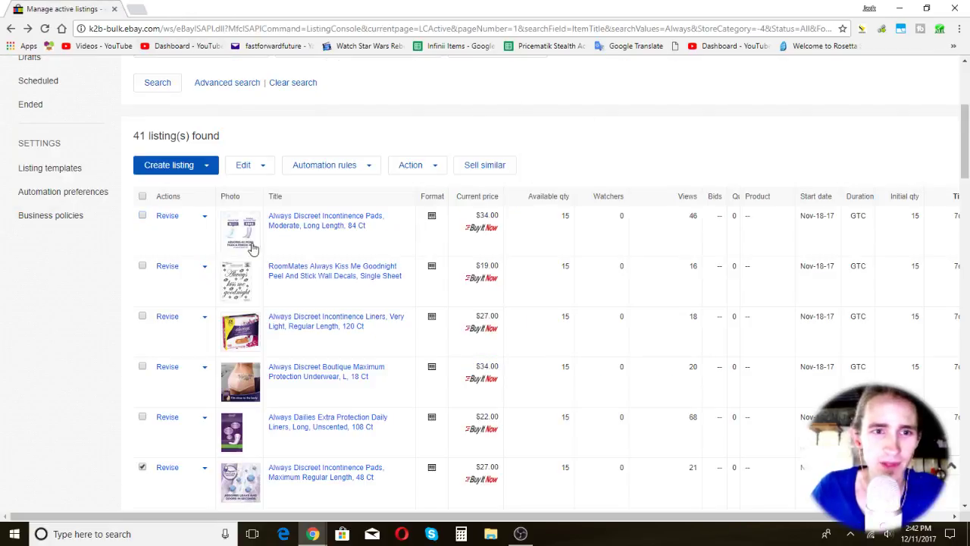
Look through the active listings found for the title keyword "Always", checking which ones are selected.
scroll(186, 437, down, 12)
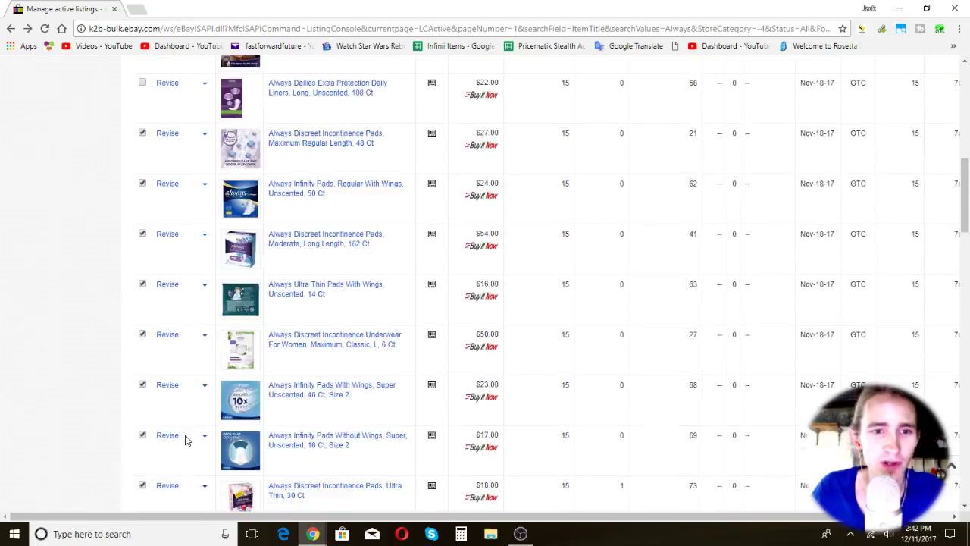
scroll(186, 438, down, 12)
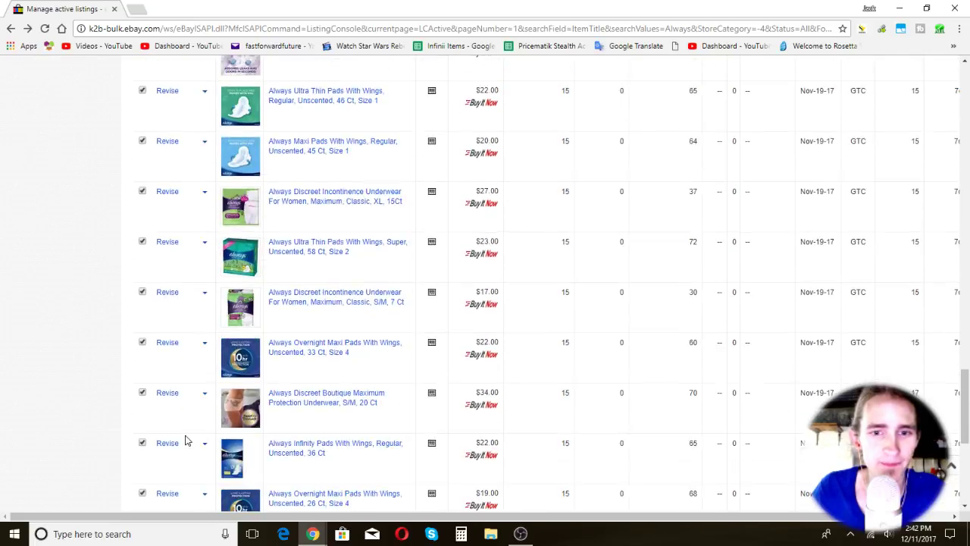
scroll(185, 439, up, 20)
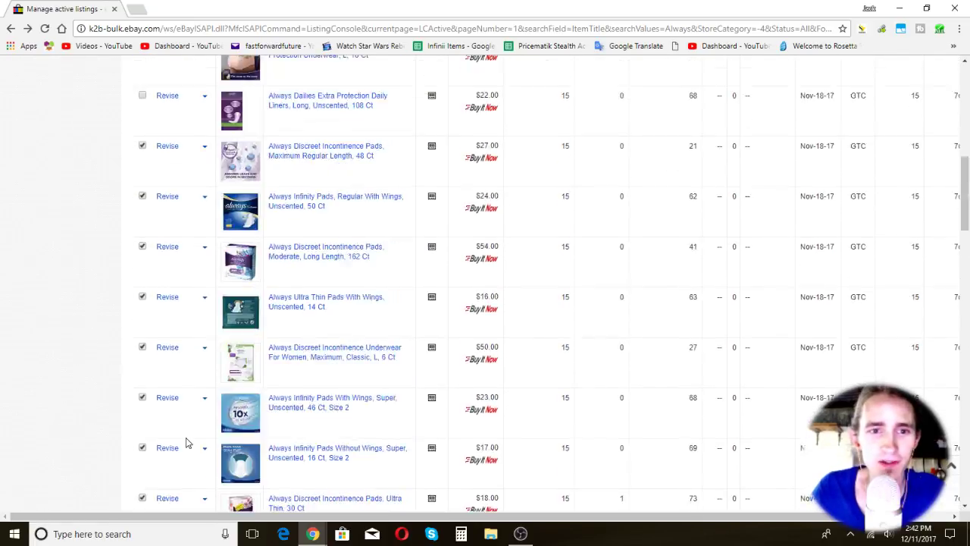
scroll(241, 397, down, 3)
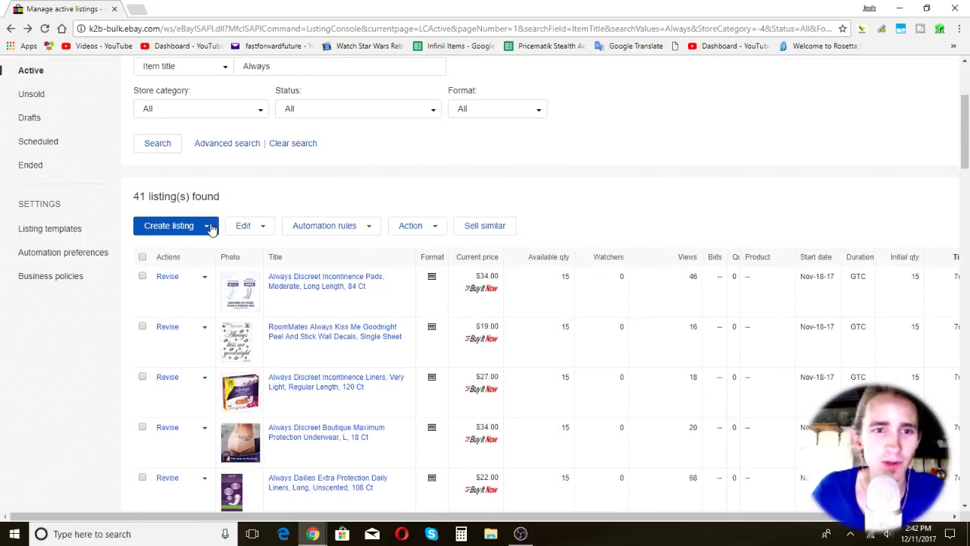
scroll(390, 422, down, 3)
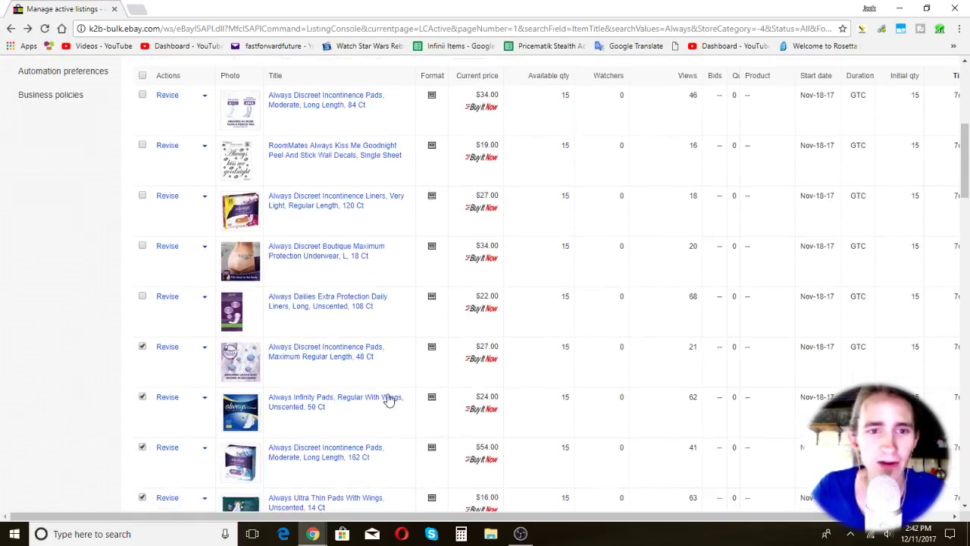
scroll(88, 336, up, 3)
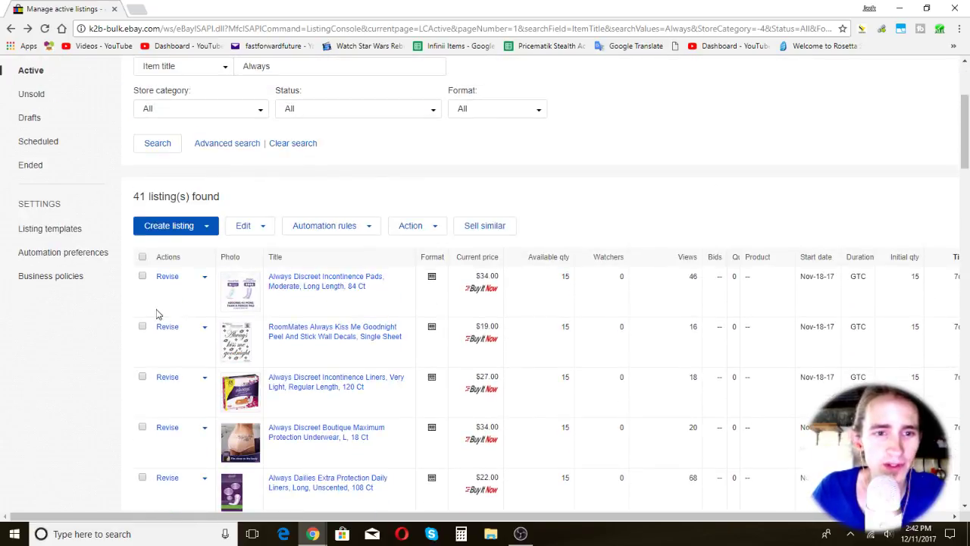
scroll(156, 276, down, 3)
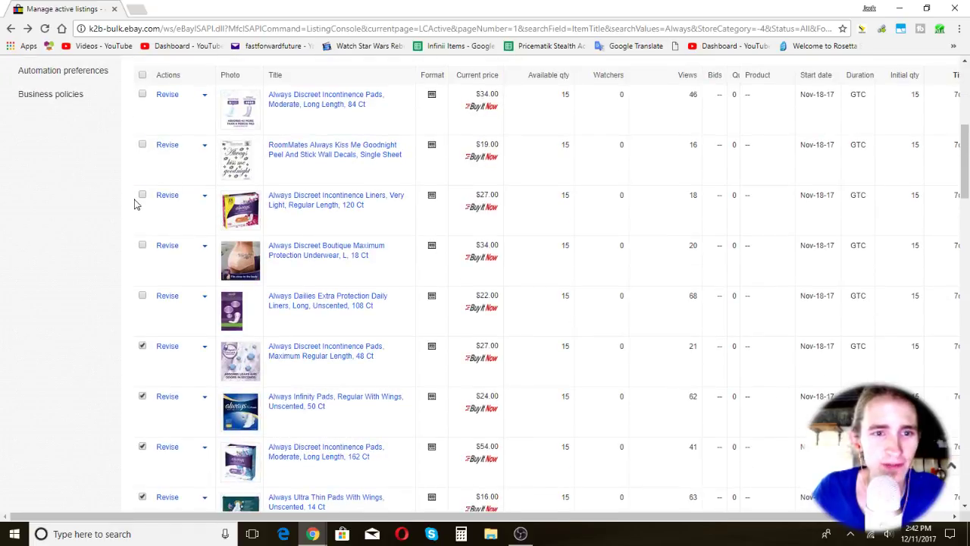
scroll(135, 203, down, 12)
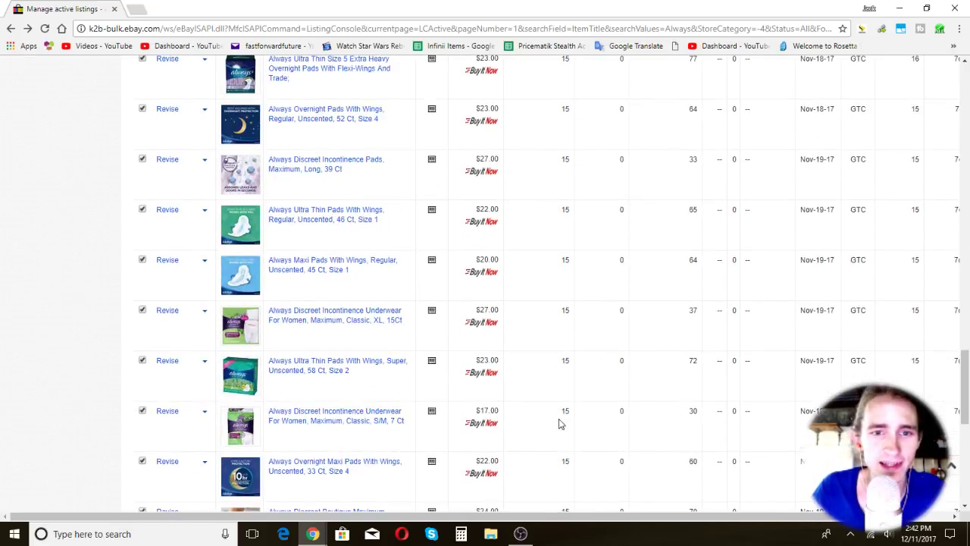
scroll(559, 419, up, 15)
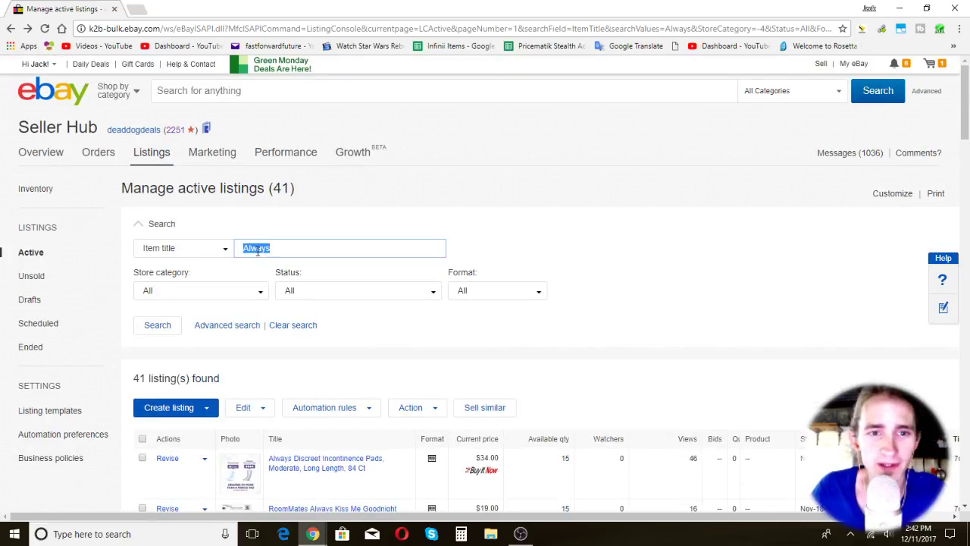
click(660, 229)
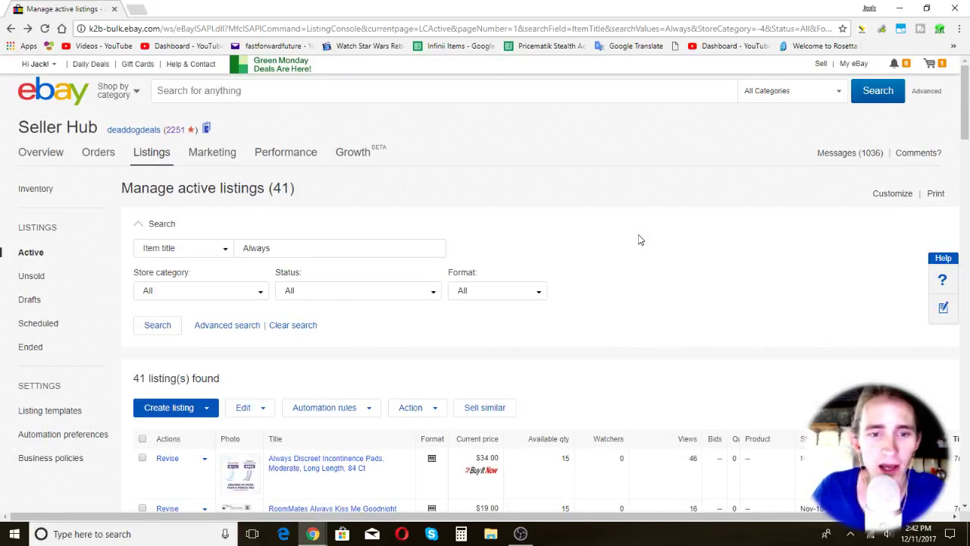
scroll(642, 240, down, 3)
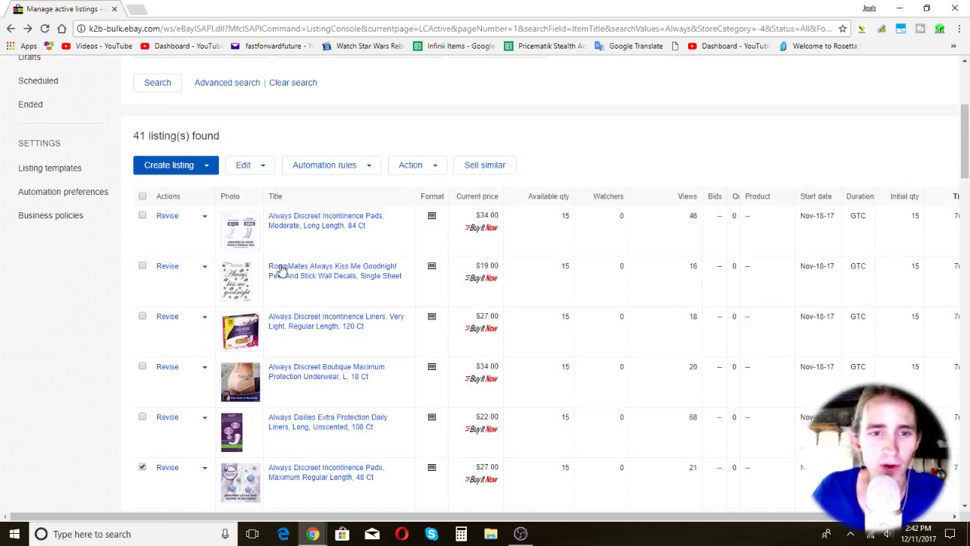
Select all the Always listings, view the bulk actions including End, and look through the selected listings.
click(142, 198)
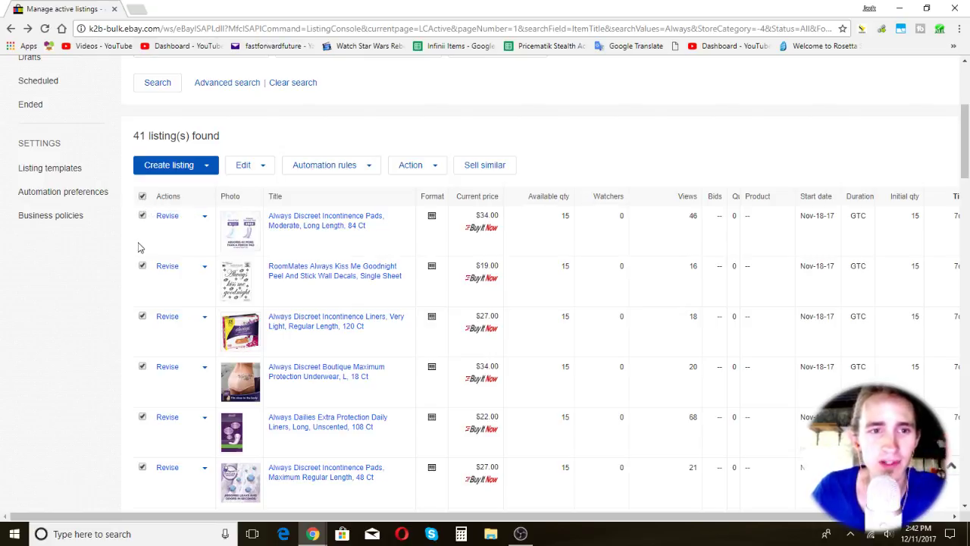
click(426, 171)
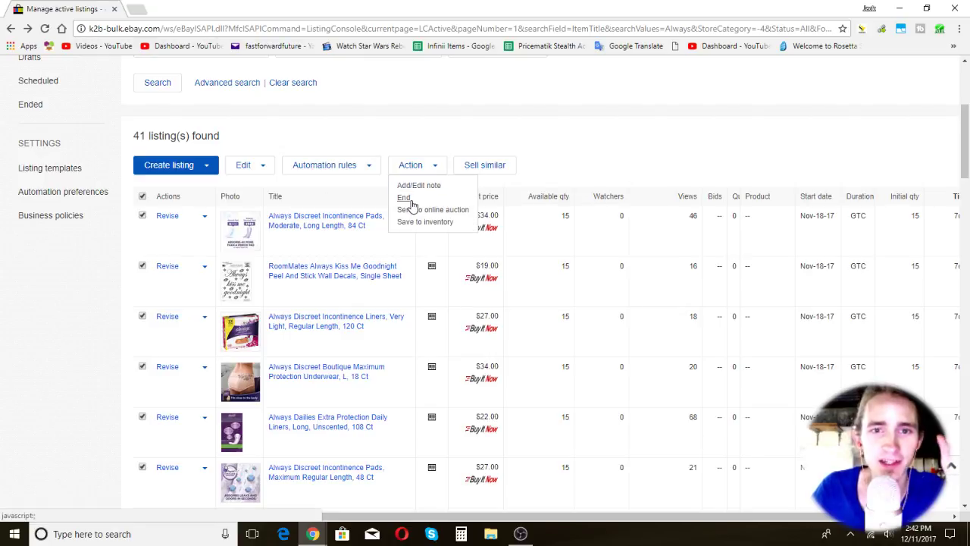
click(612, 152)
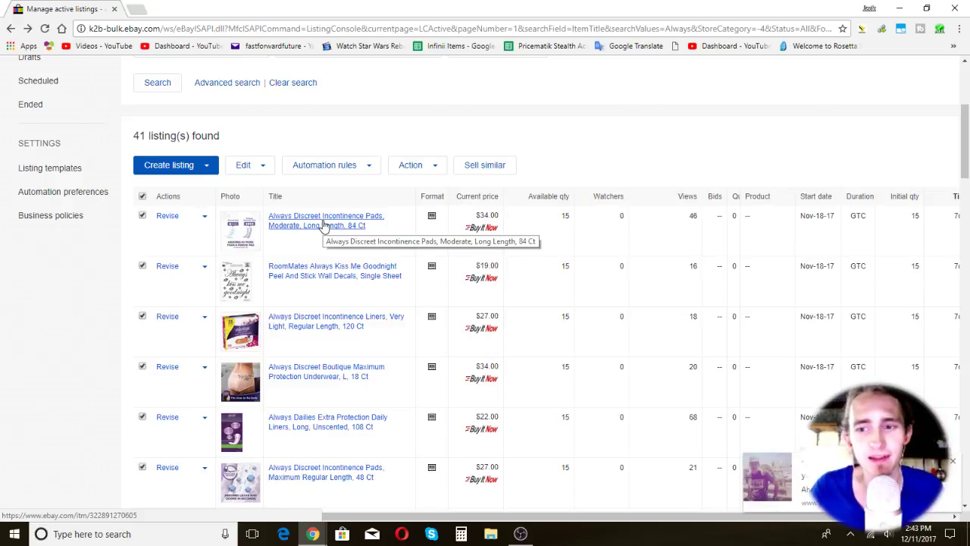
scroll(498, 126, down, 5)
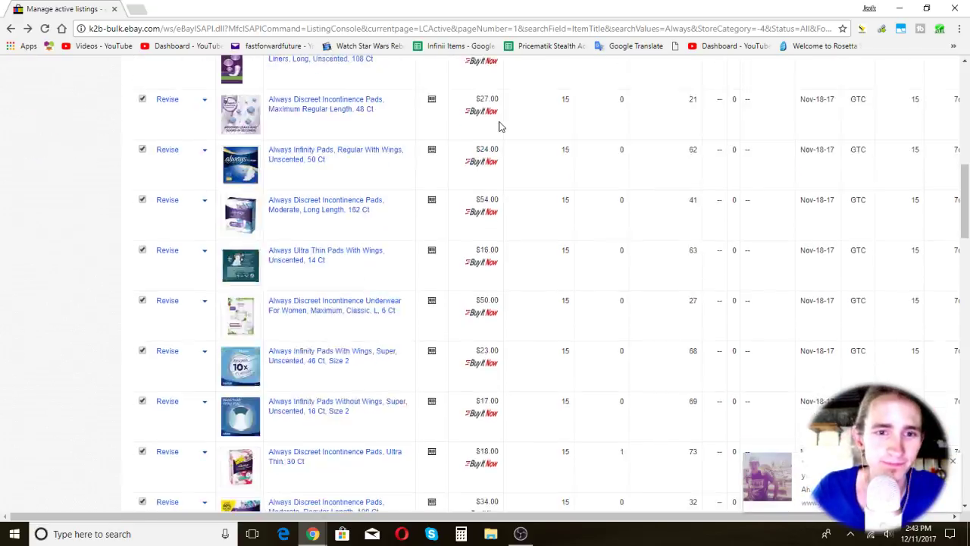
scroll(499, 126, down, 10)
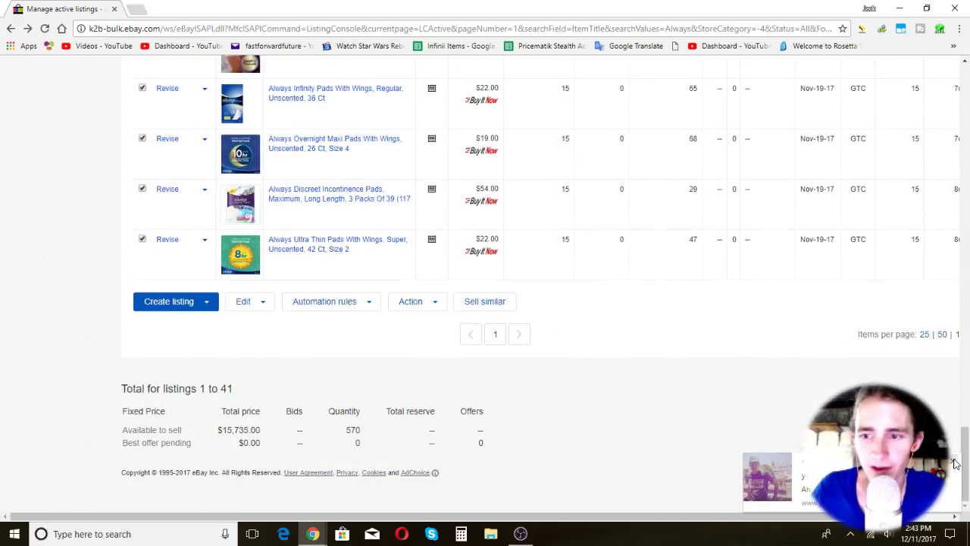
scroll(721, 412, up, 10)
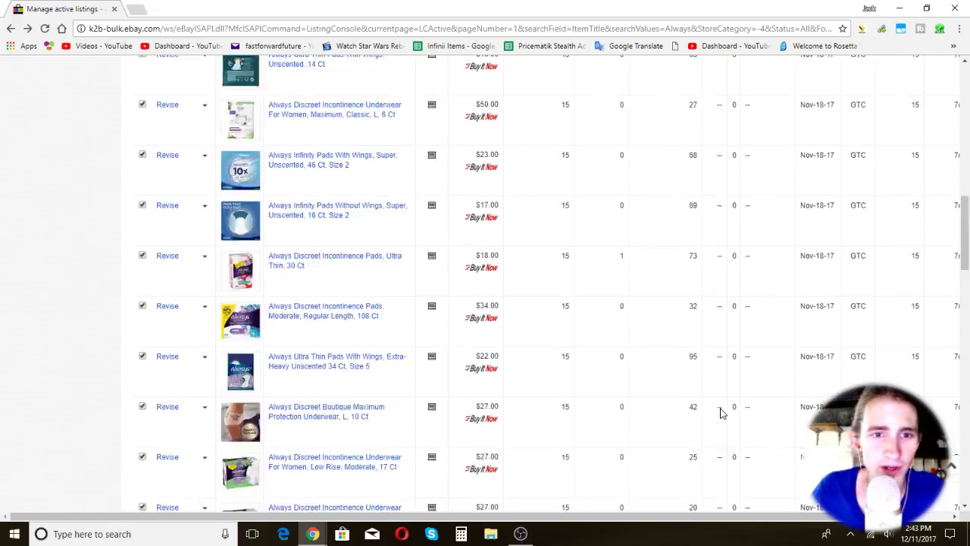
scroll(721, 412, up, 5)
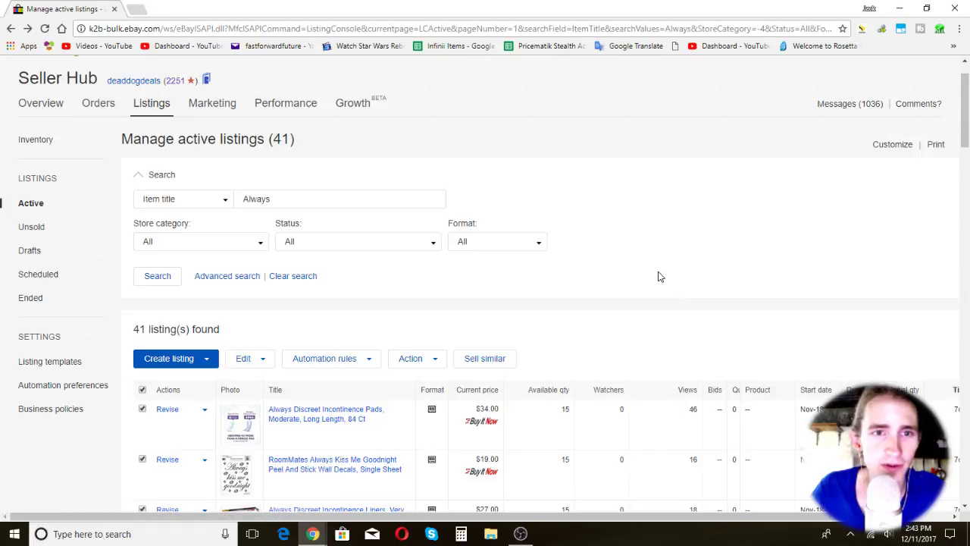
Open the unfiltered active listings page from the Listings bookmark in a new tab and move it into its own maximized window.
click(137, 8)
click(953, 47)
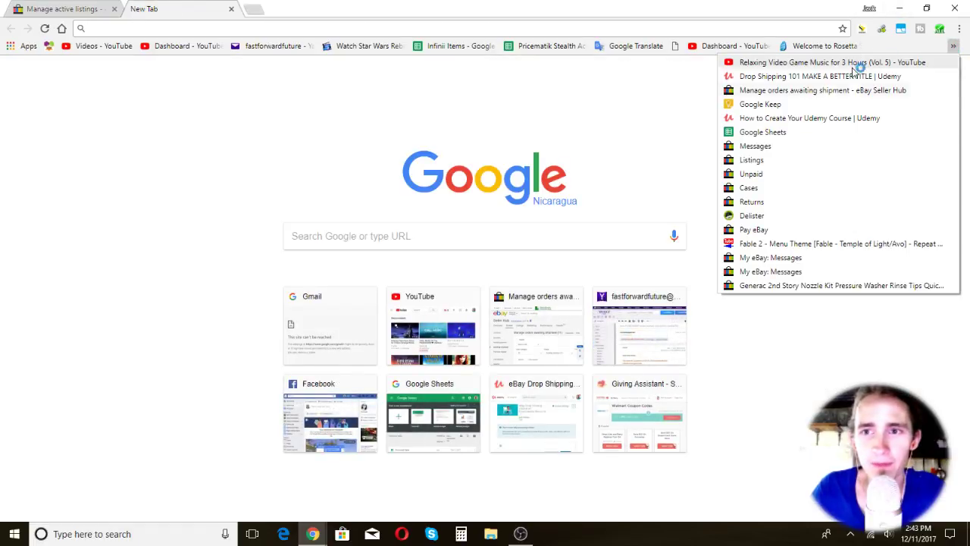
click(806, 159)
double_click(422, 12)
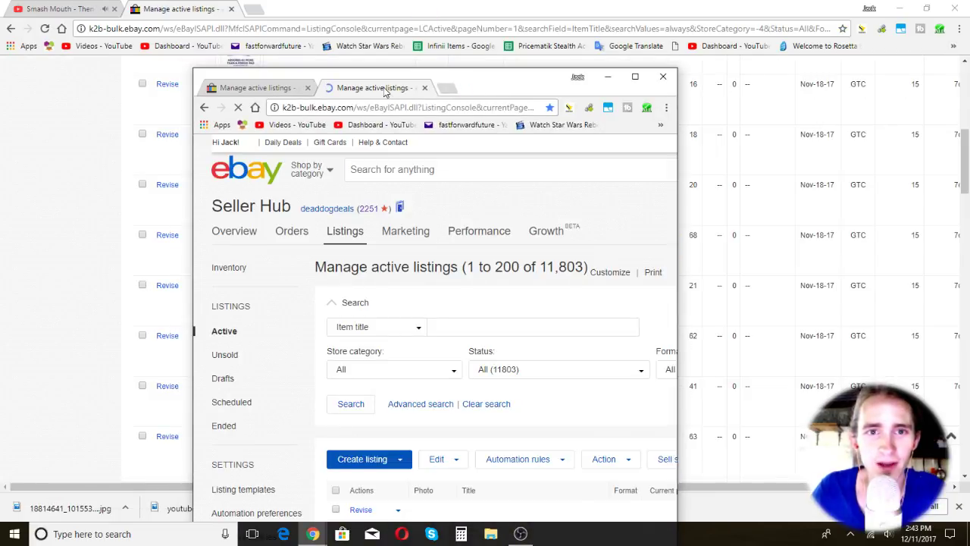
drag(389, 88, 461, 1)
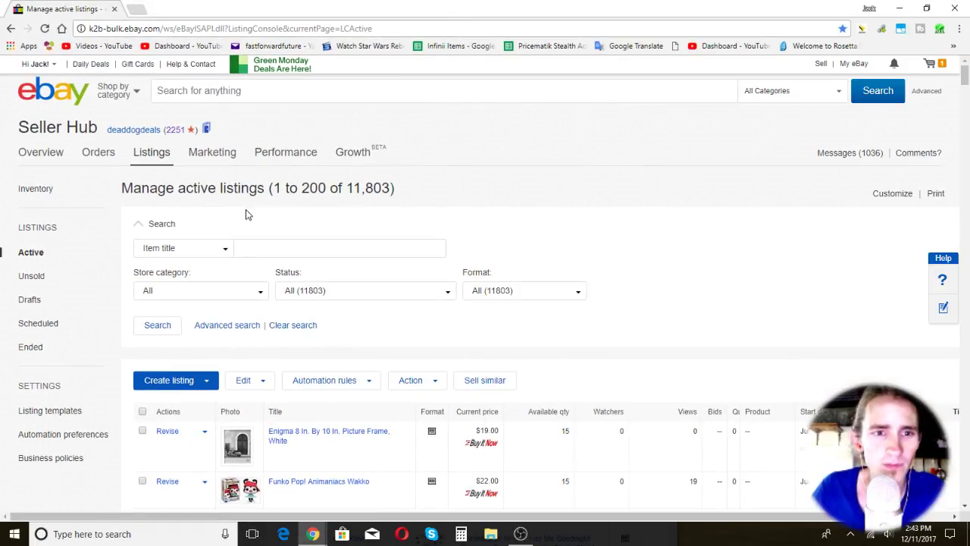
Filter the active listings by the Out of stock status.
click(386, 298)
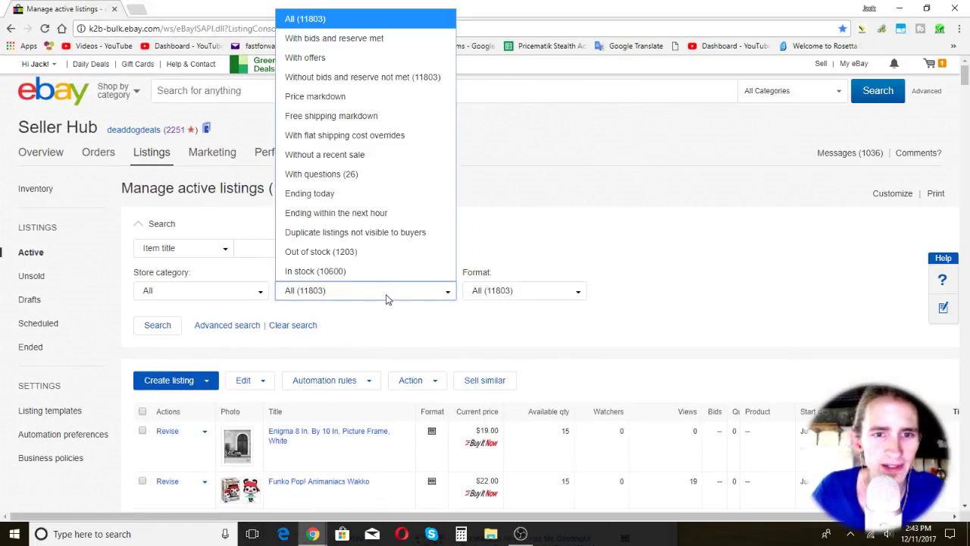
click(361, 253)
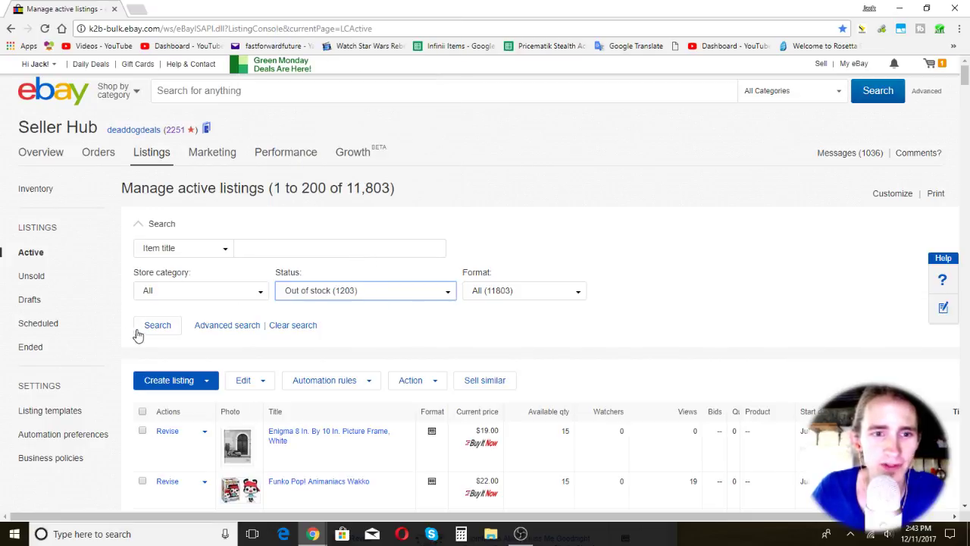
click(160, 326)
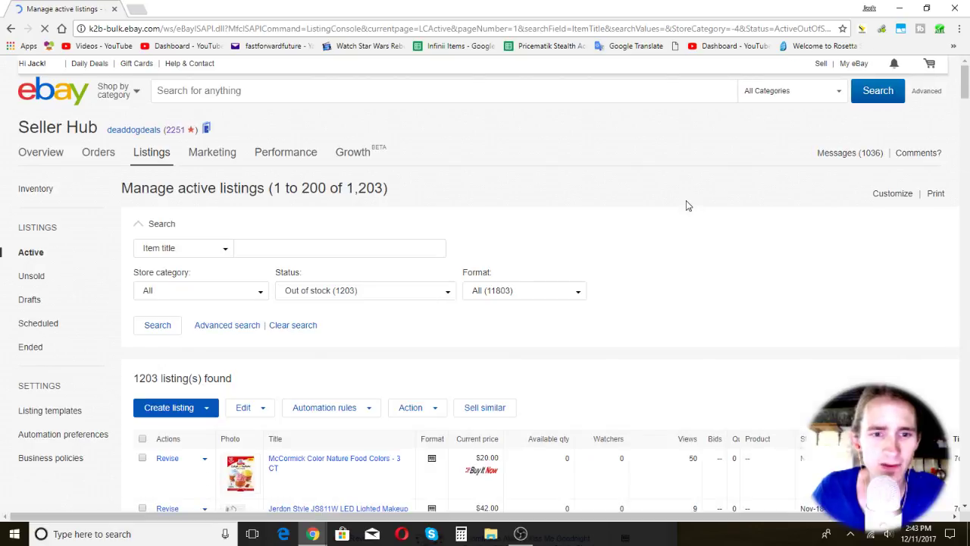
Open out-of-stock listings 1 - 500 in the bulk editor, replacing the existing listings with the ones just selected.
scroll(667, 220, down, 3)
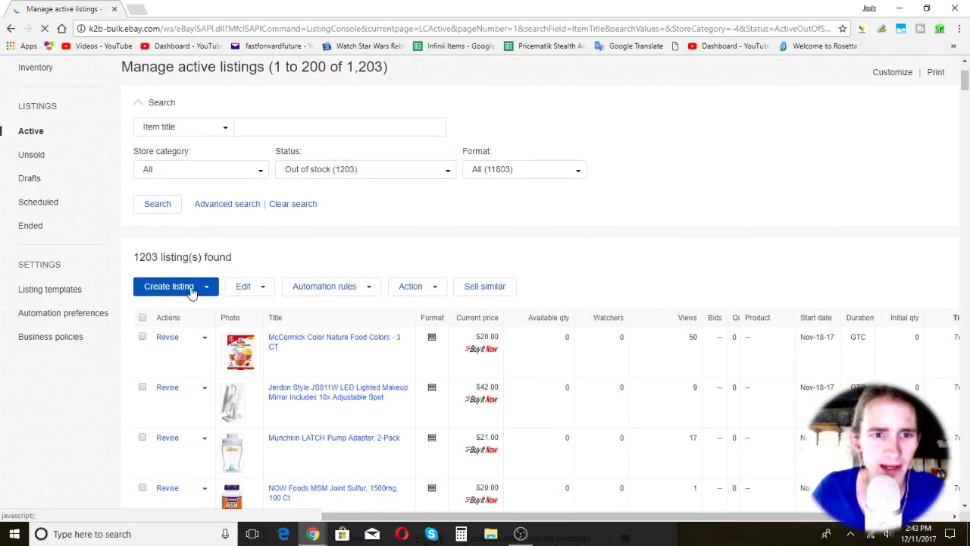
click(268, 292)
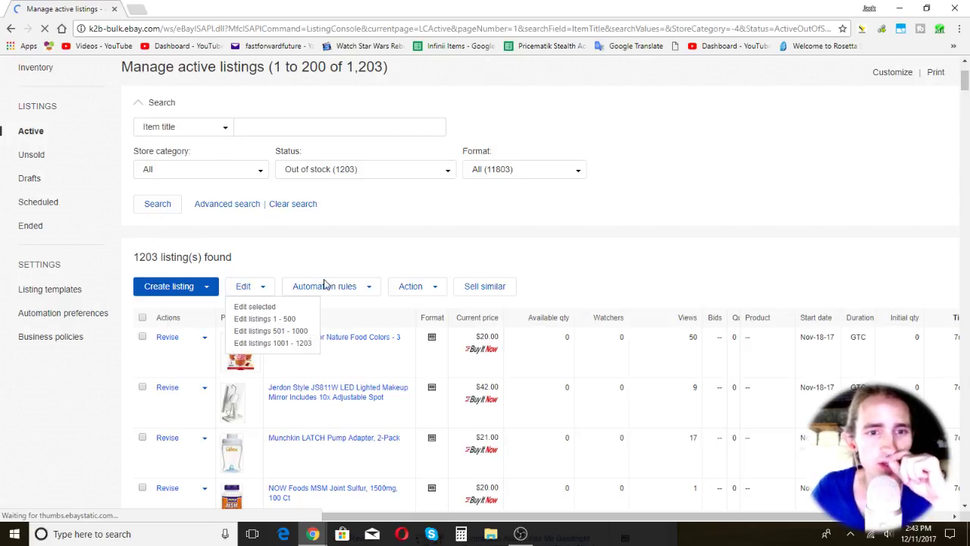
click(288, 320)
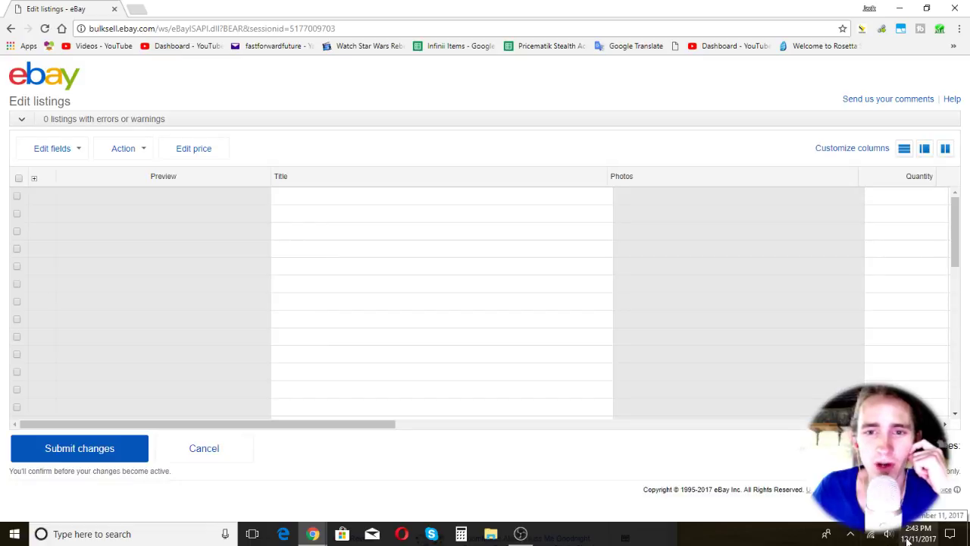
click(908, 540)
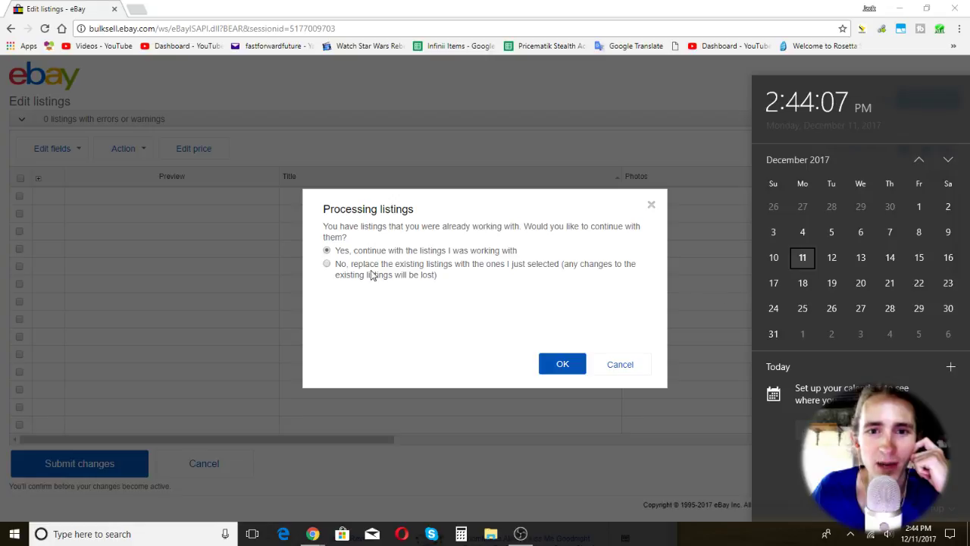
click(327, 264)
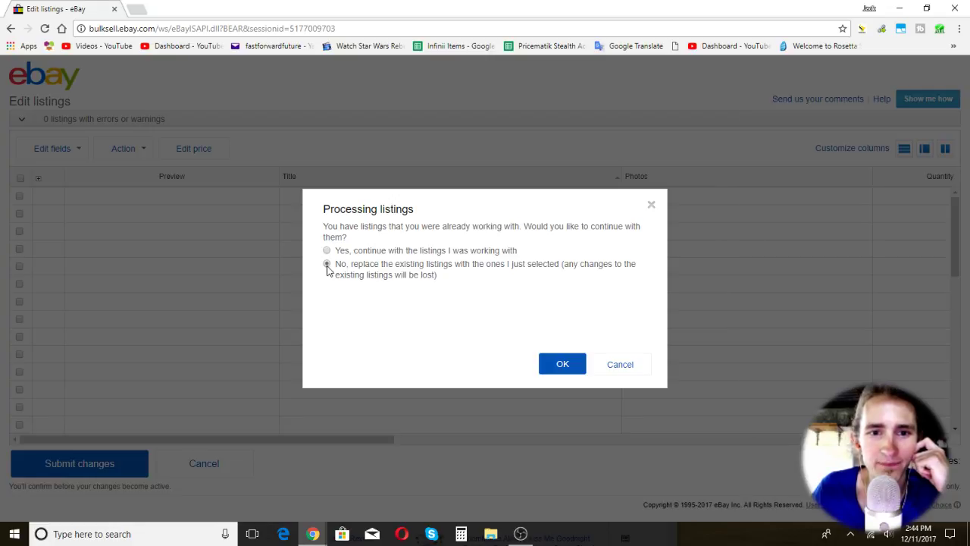
click(563, 366)
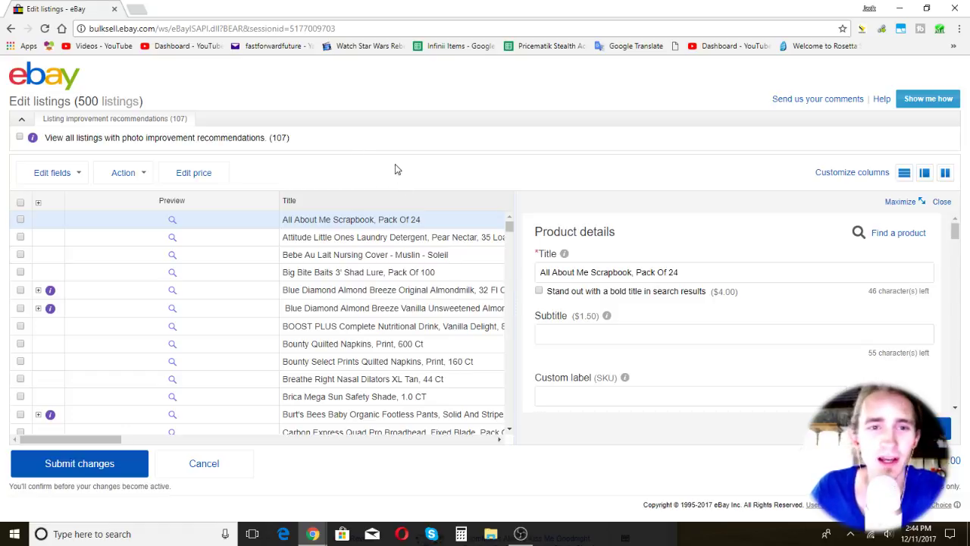
Select all listings in the bulk editor and examine the available actions, editable fields, and bulk price and quantity options.
click(21, 202)
click(139, 174)
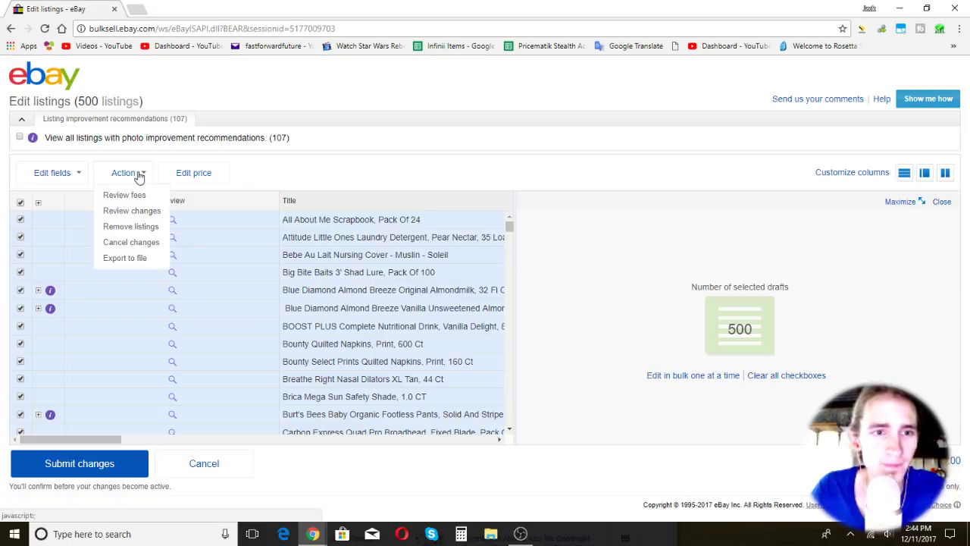
click(68, 177)
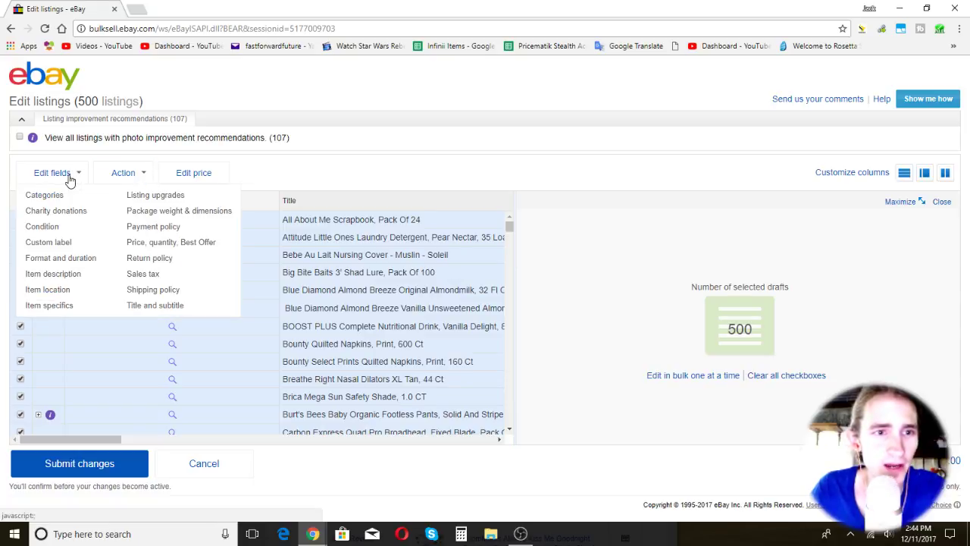
click(139, 182)
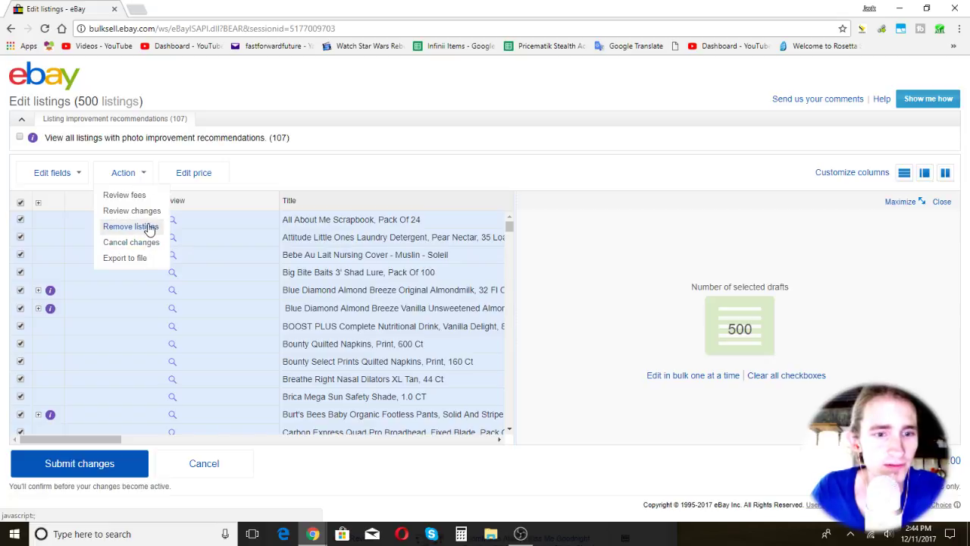
click(207, 176)
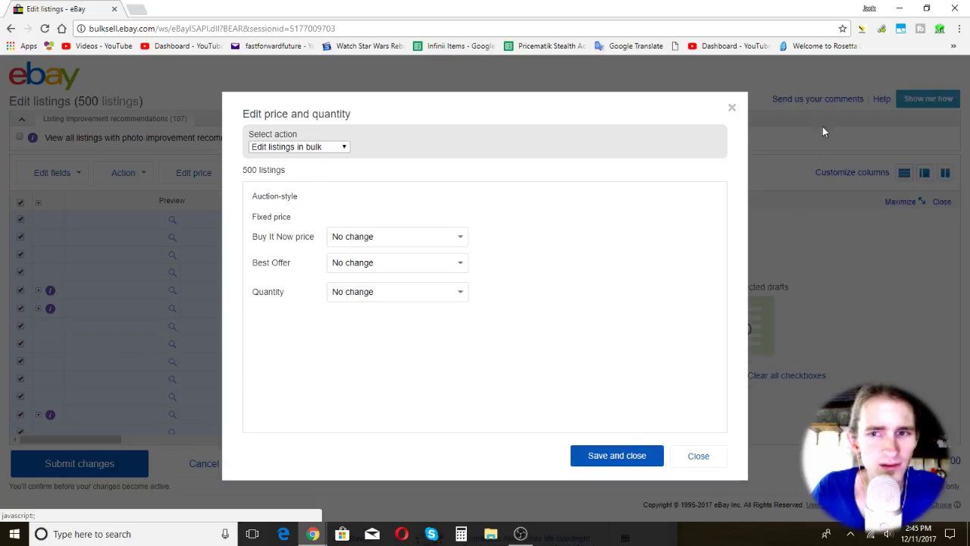
click(732, 111)
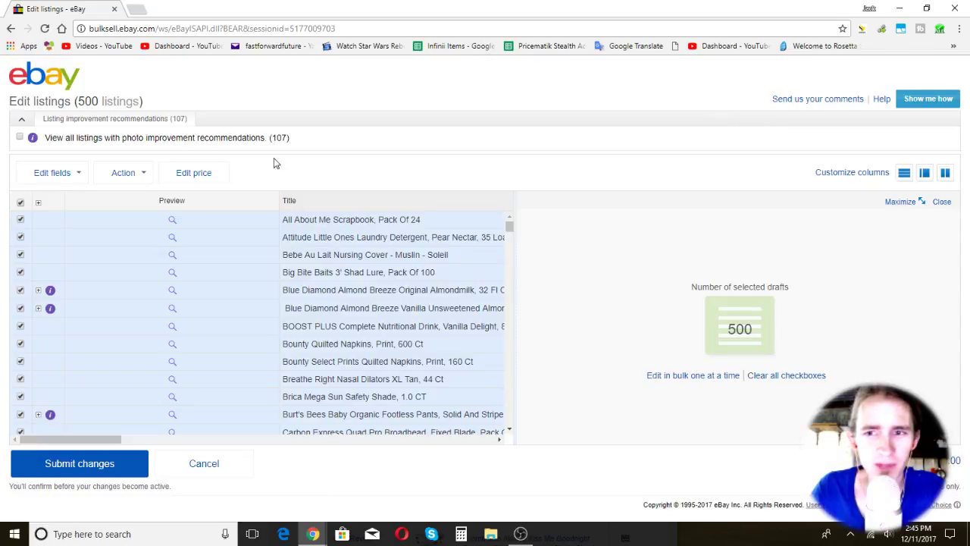
Check the Remove listings action for the selected listings, cancel the removal, and return to the out-of-stock results.
click(74, 181)
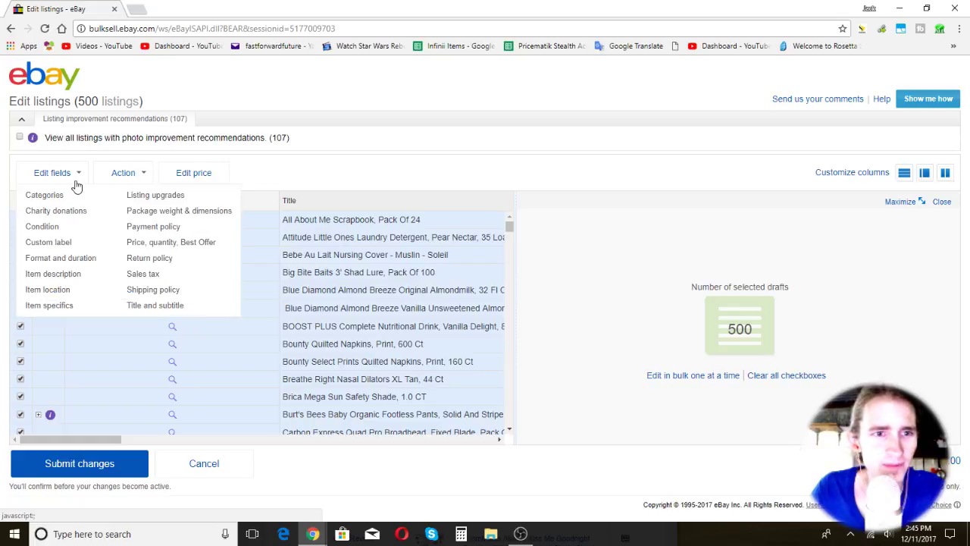
click(134, 180)
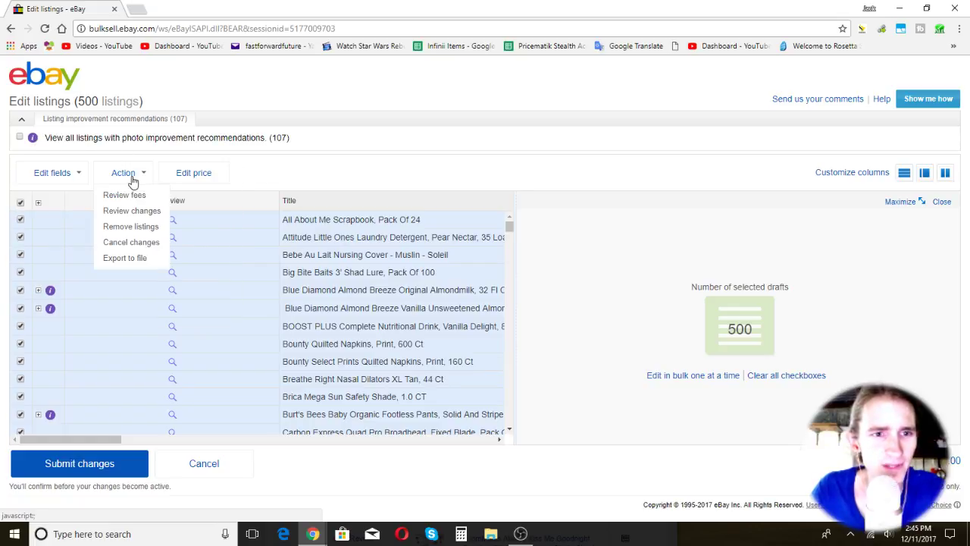
click(140, 227)
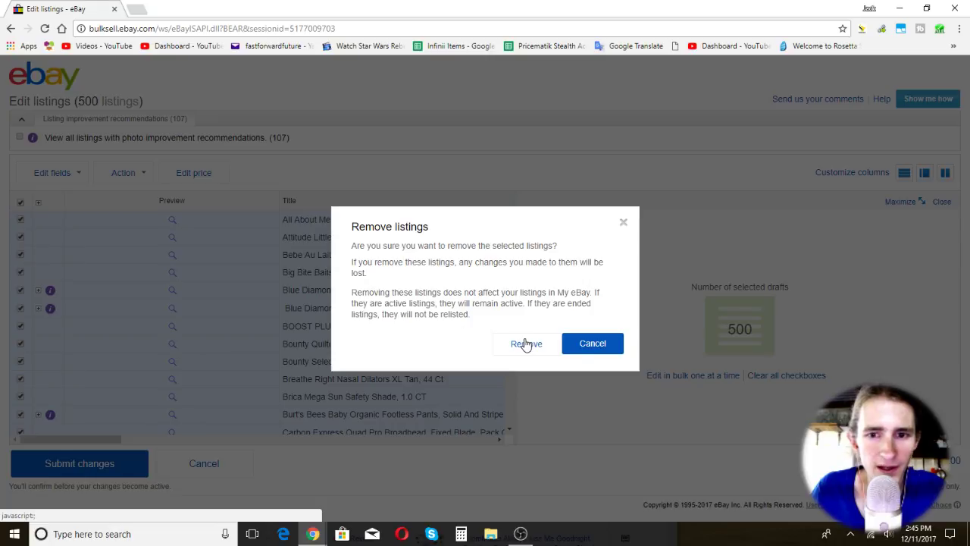
click(597, 353)
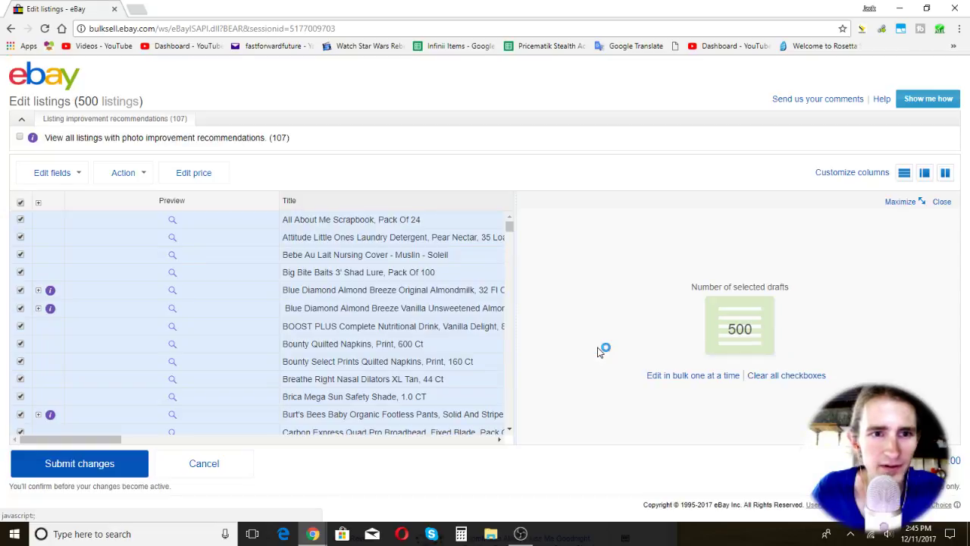
click(143, 182)
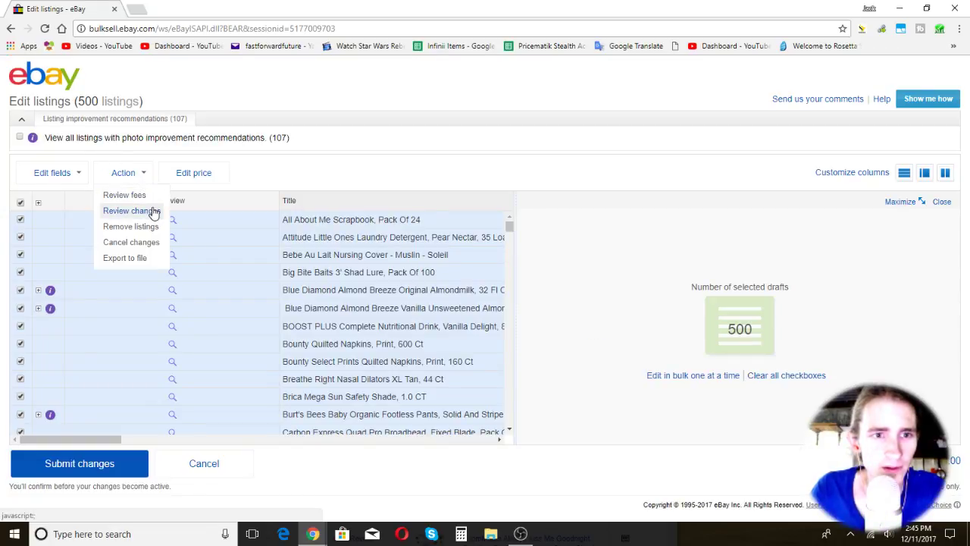
click(364, 155)
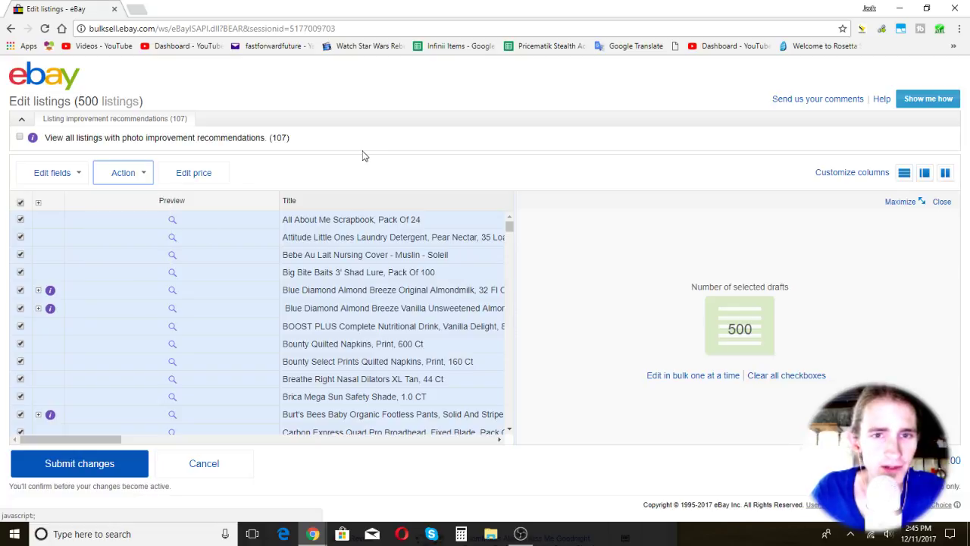
click(10, 29)
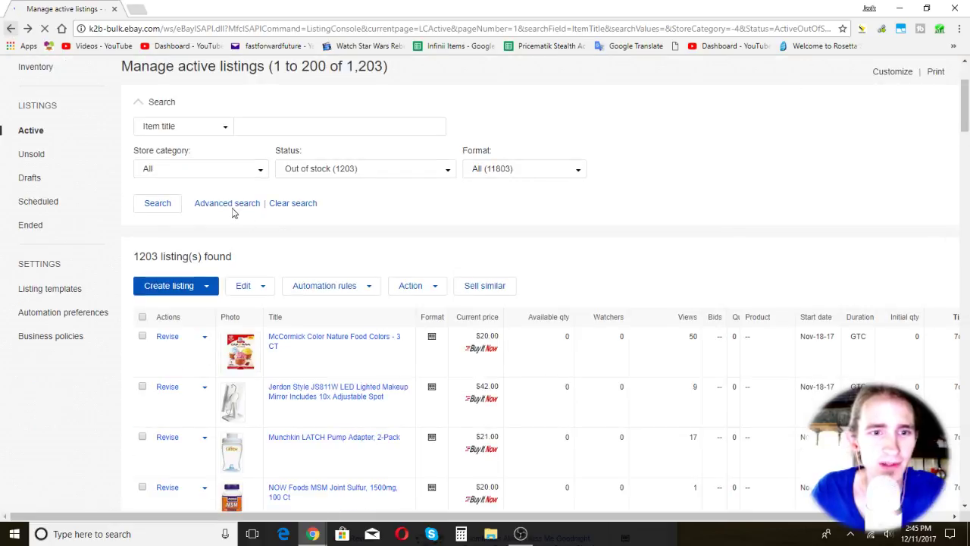
Check the page links at the end of the out-of-stock results and copy the results page's web address.
scroll(641, 250, down, 20)
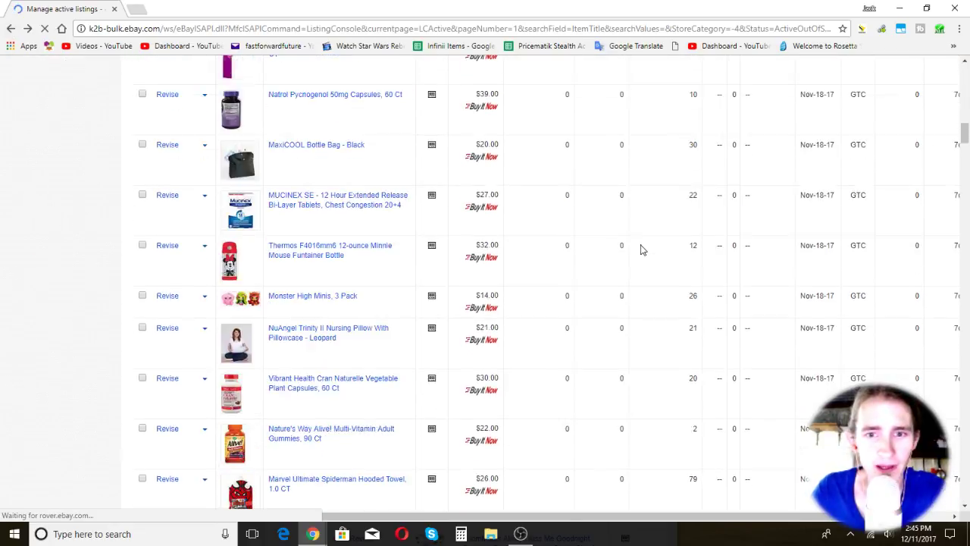
drag(967, 215, 966, 498)
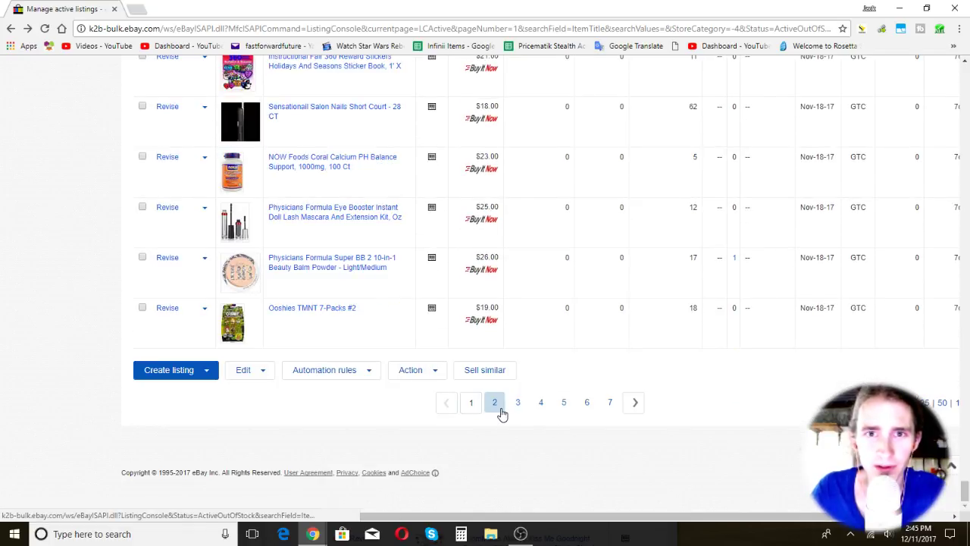
click(503, 31)
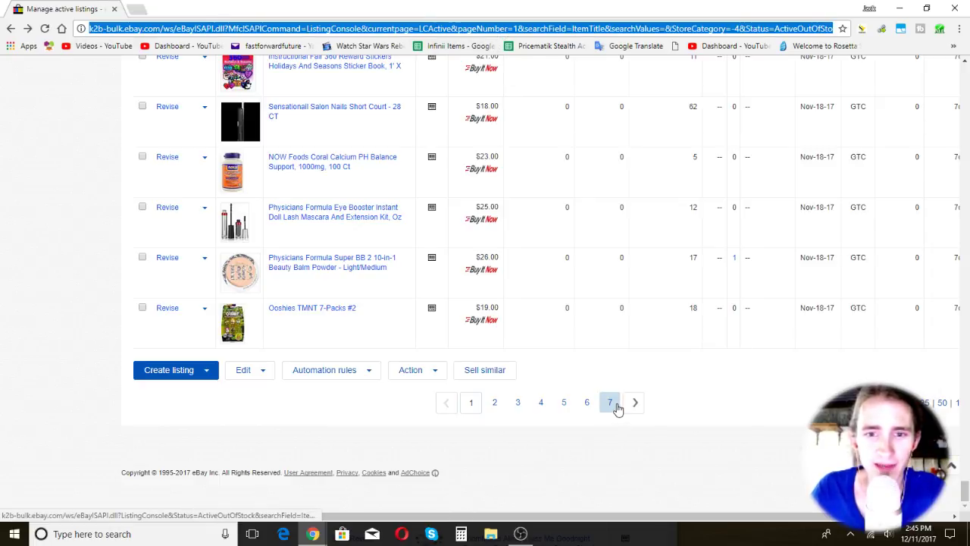
click(137, 9)
key(ctrl+v)
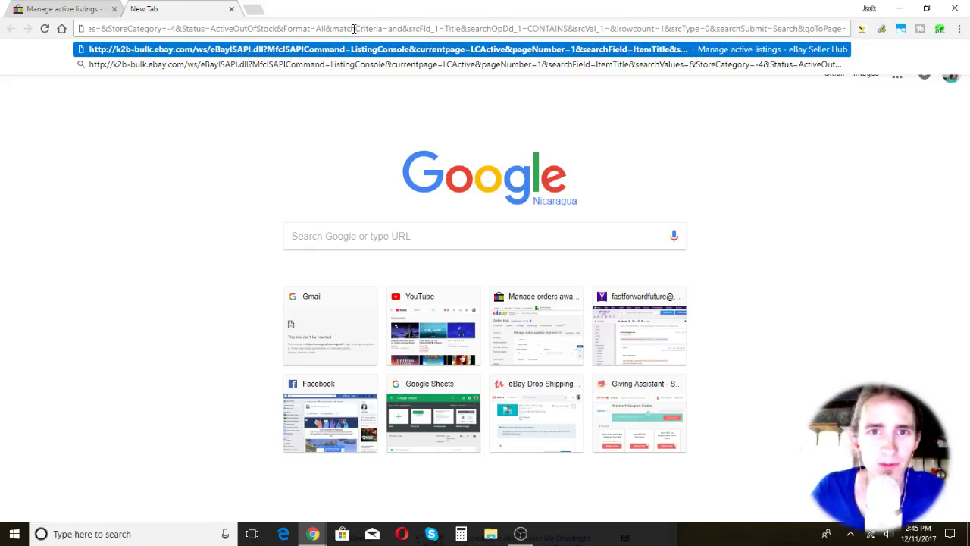
click(232, 10)
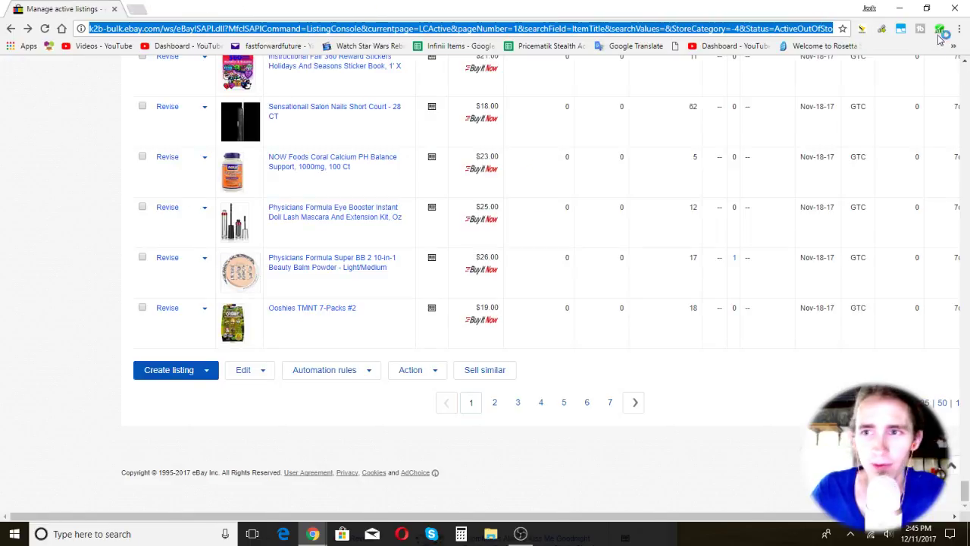
Open the Import dialog in the Session Buddy extension.
click(904, 30)
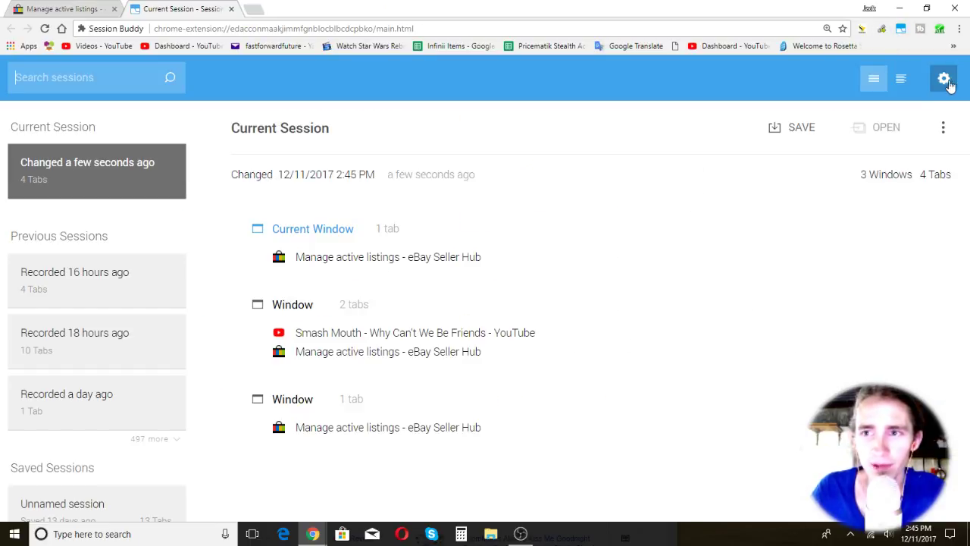
click(943, 78)
click(902, 121)
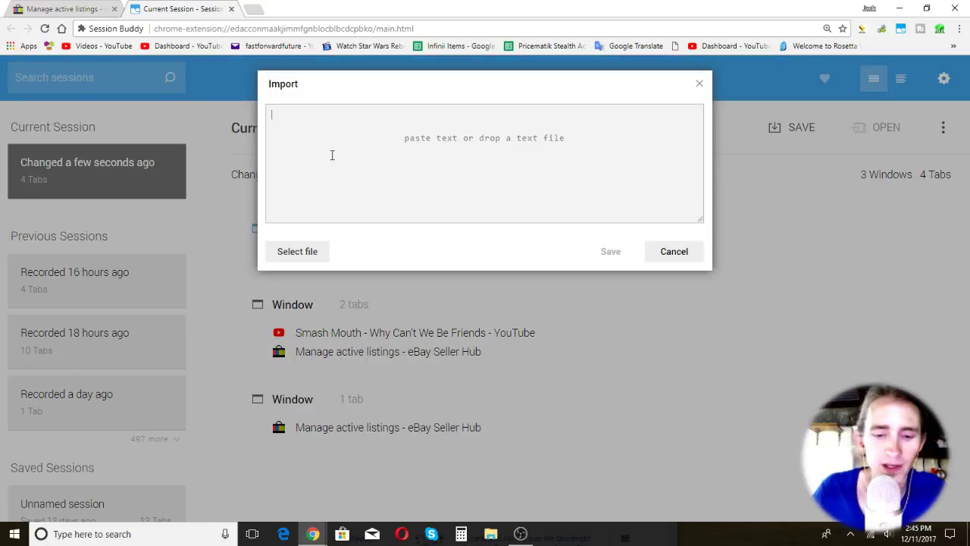
Paste the copied results page address seven times into the import text, each on its own line.
key(ctrl+v)
key(Return)
key(ctrl+v)
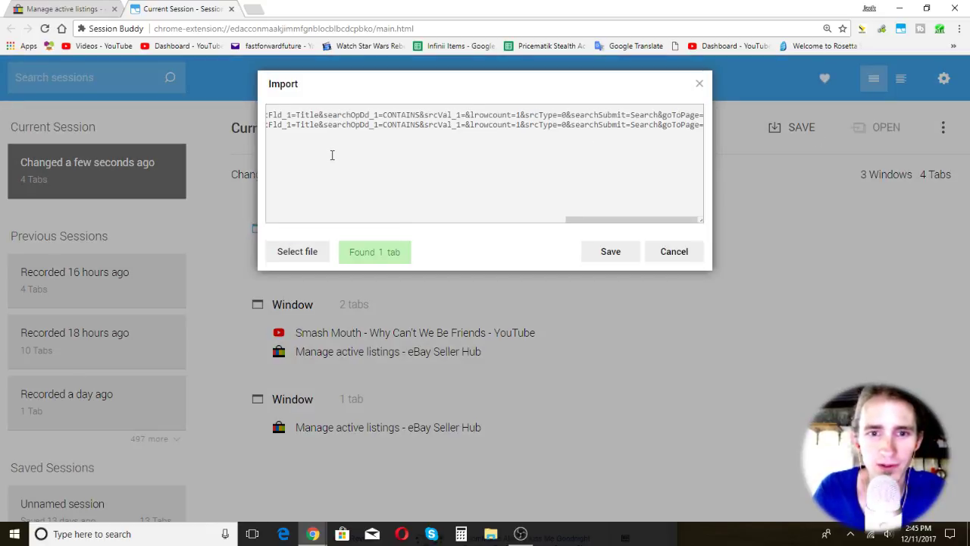
key(Return)
key(ctrl+v)
key(Return)
key(ctrl+v)
key(Return)
key(ctrl+v)
key(Return)
key(ctrl+v)
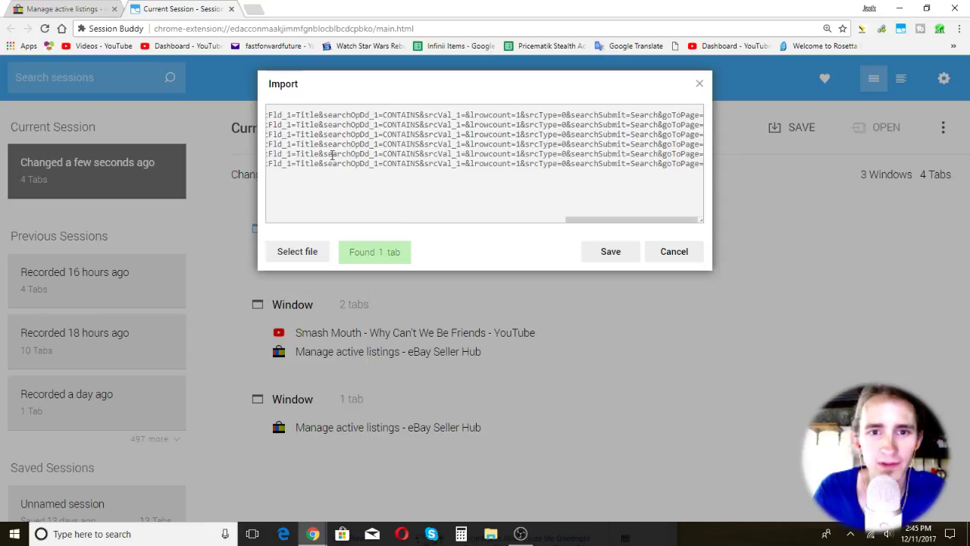
key(Return)
key(ctrl+v)
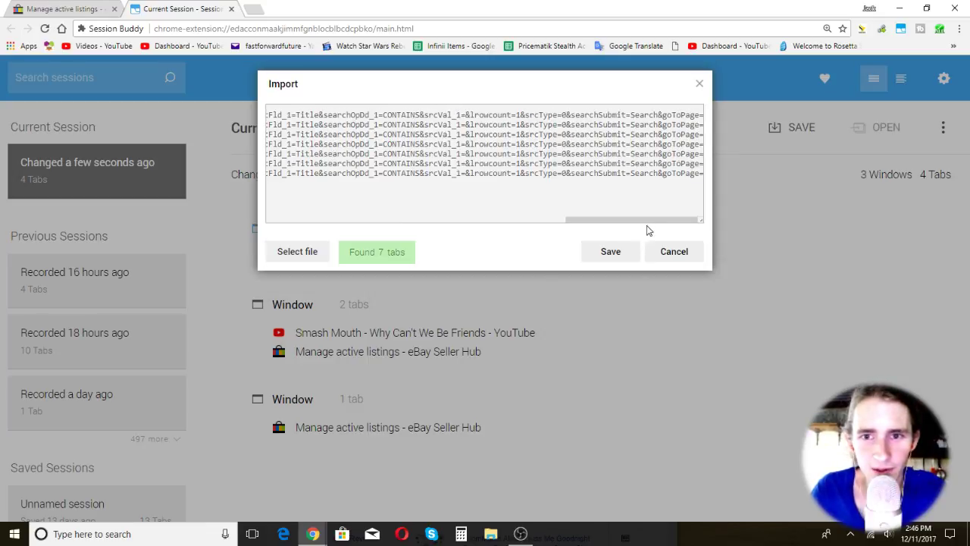
Change the pageNumber value in the second through seventh pasted addresses to 2, 3, 4, 5, 6 and 7.
drag(658, 222, 453, 219)
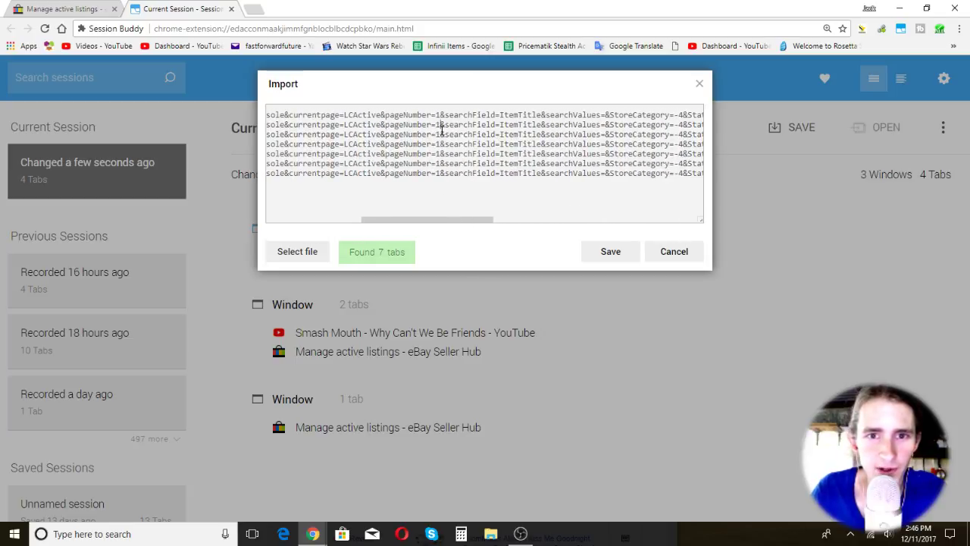
key(BackSpace)
text(2)
key(BackSpace)
text(3)
key(Down)
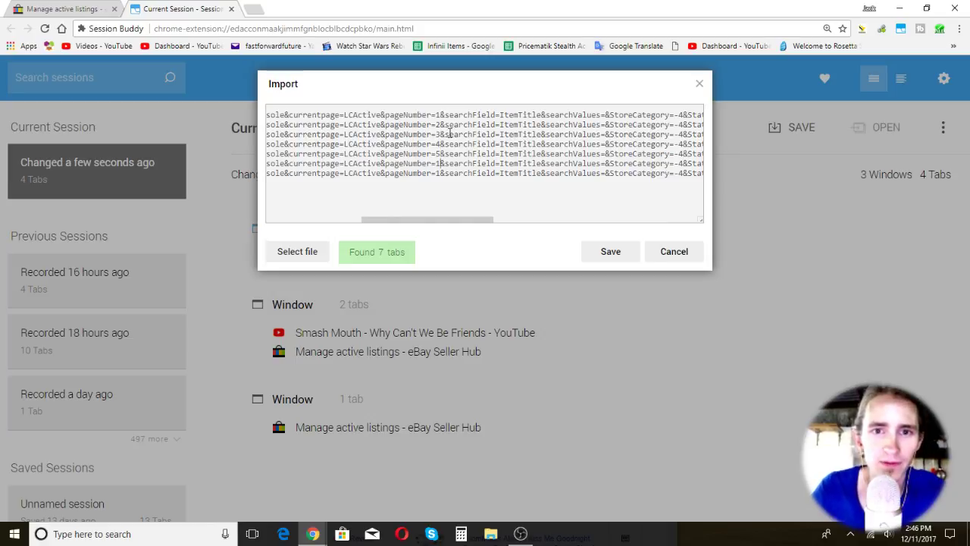
key(BackSpace)
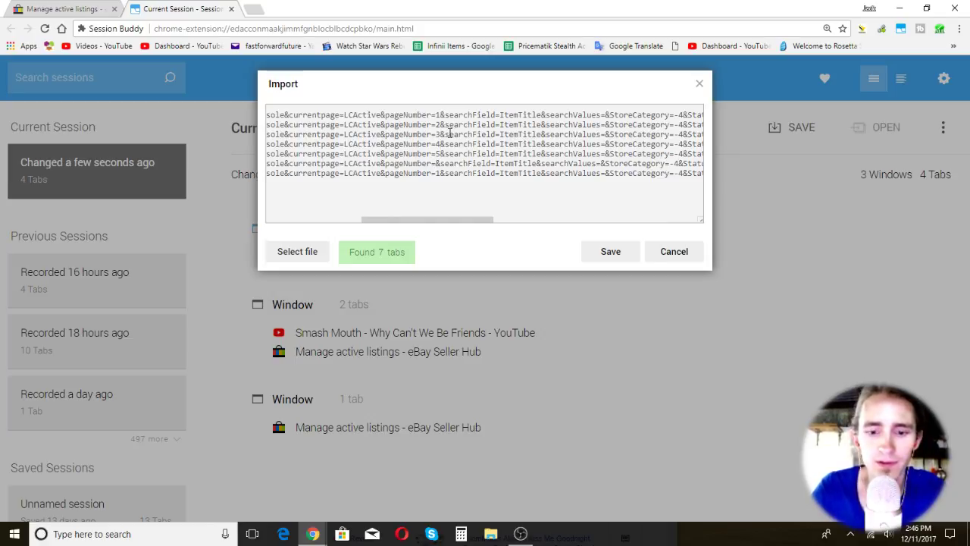
text(6)
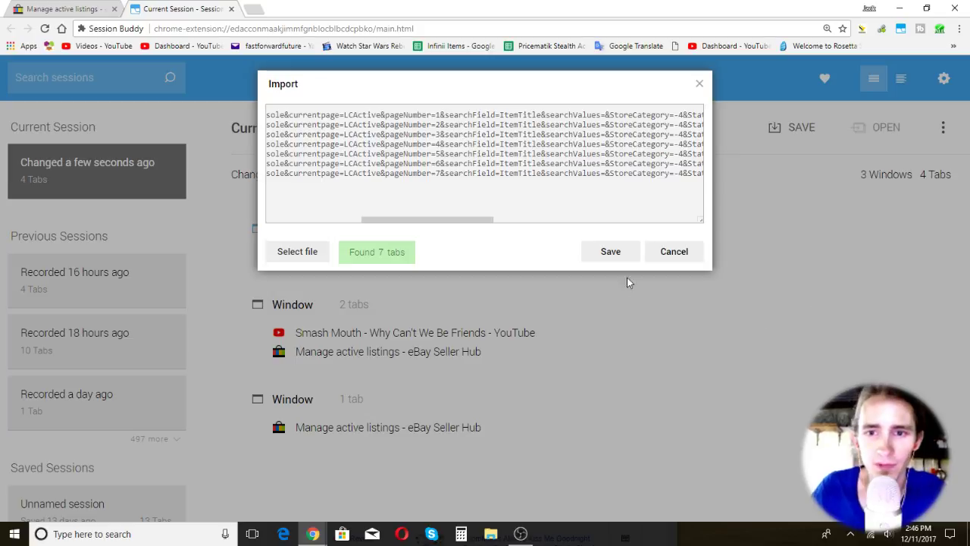
Save the imported seven-page session, open its whole window of tabs, and maximize that window.
click(611, 253)
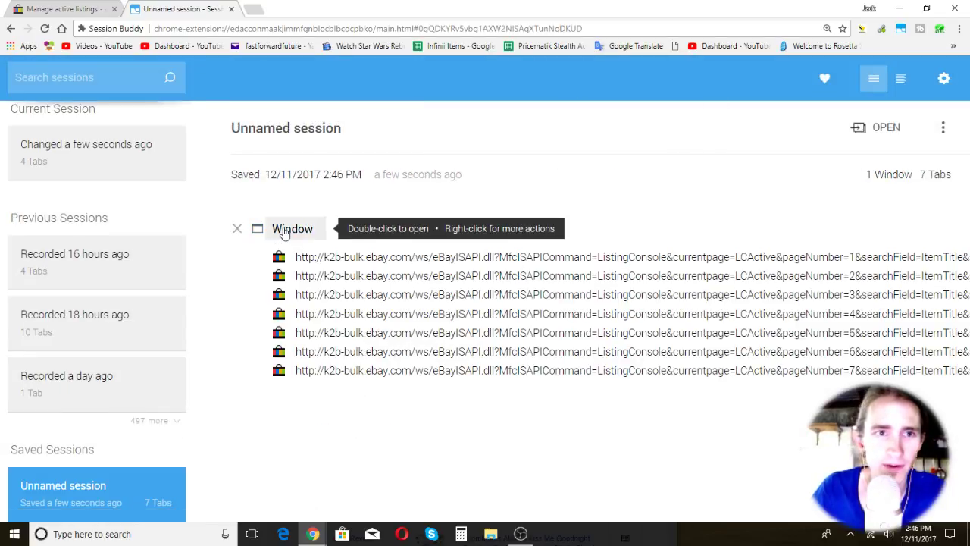
double_click(284, 231)
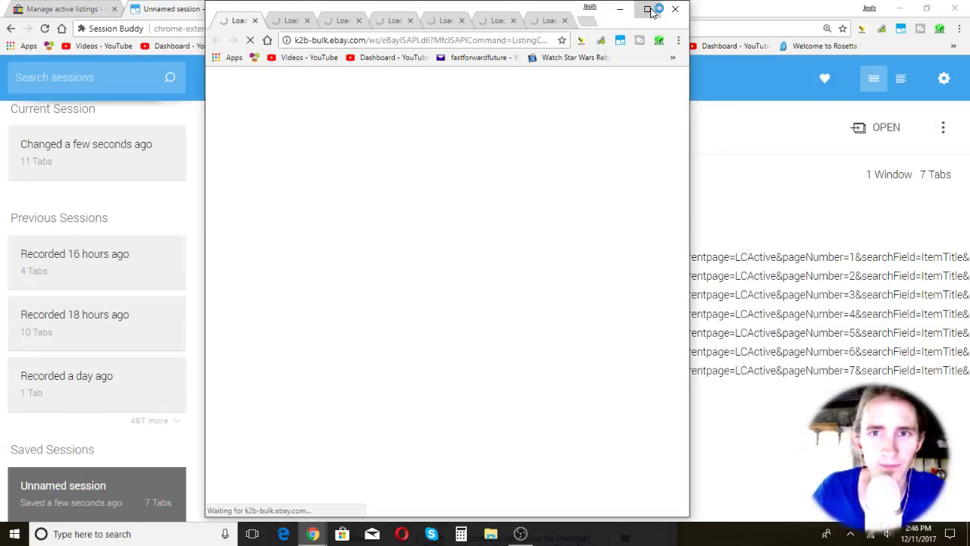
click(649, 10)
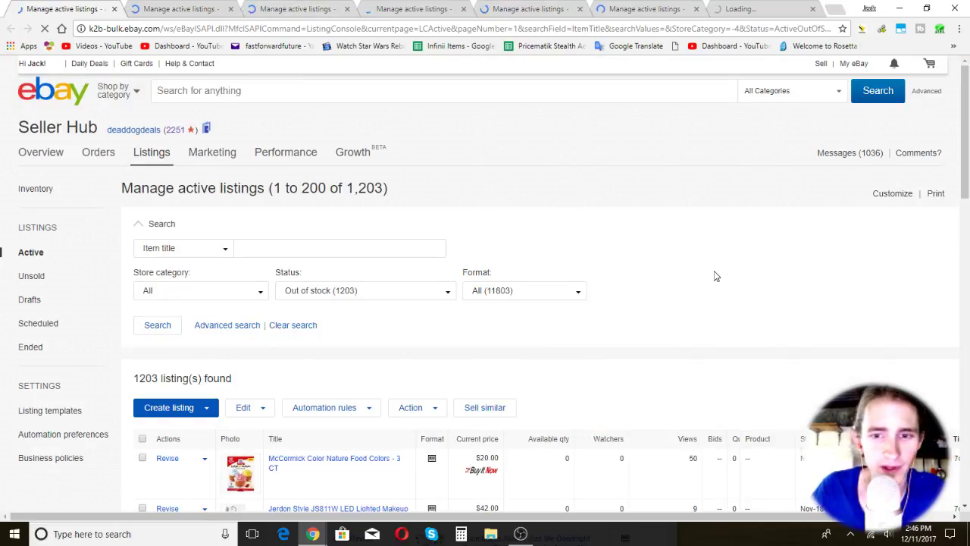
scroll(716, 276, down, 5)
scroll(513, 223, up, 4)
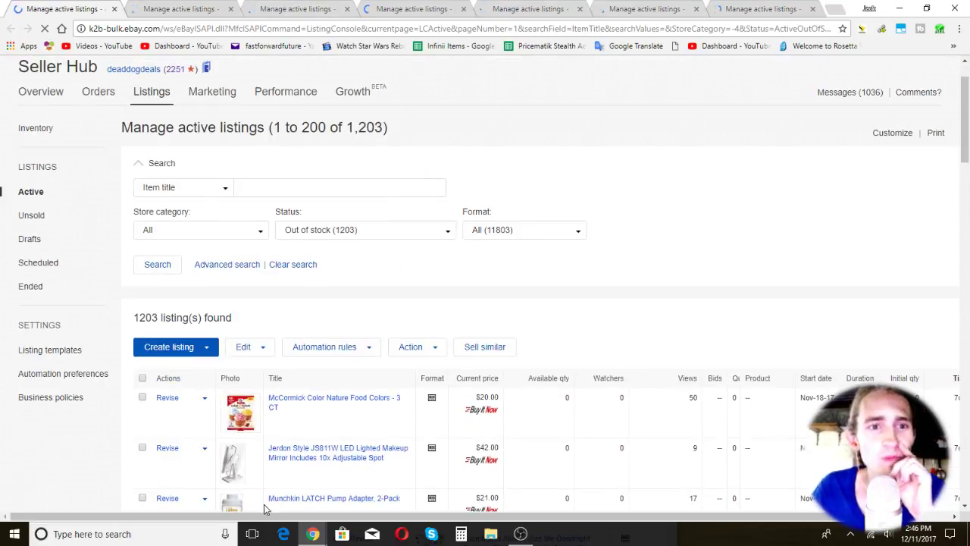
click(142, 378)
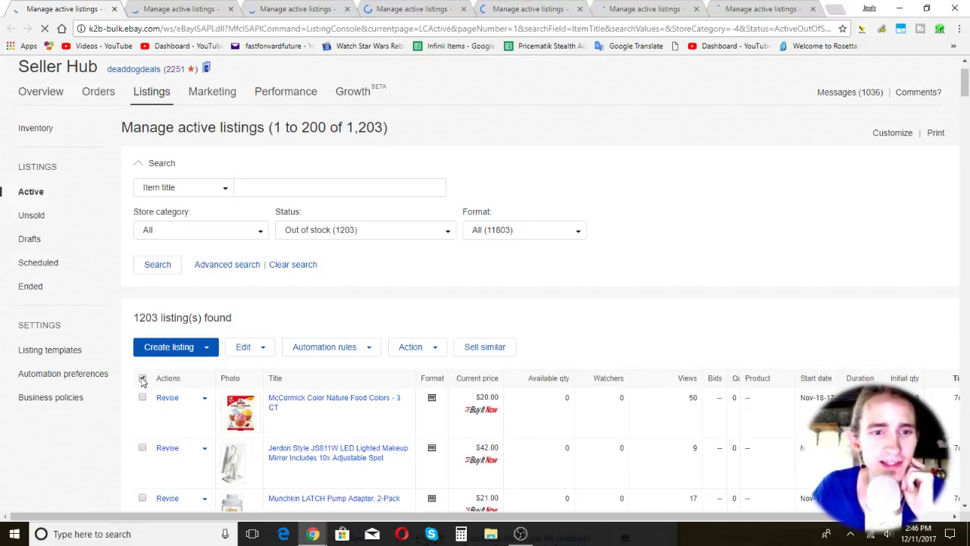
click(426, 349)
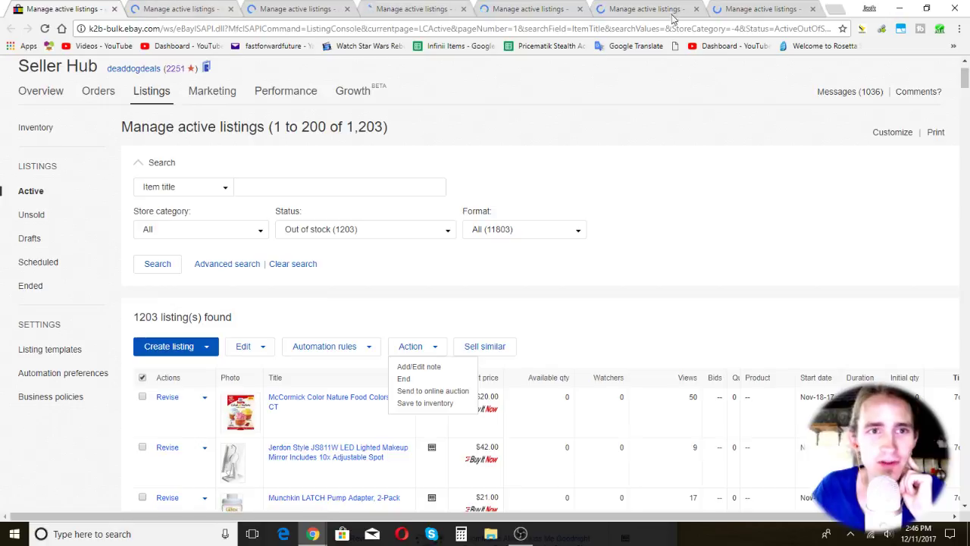
click(667, 221)
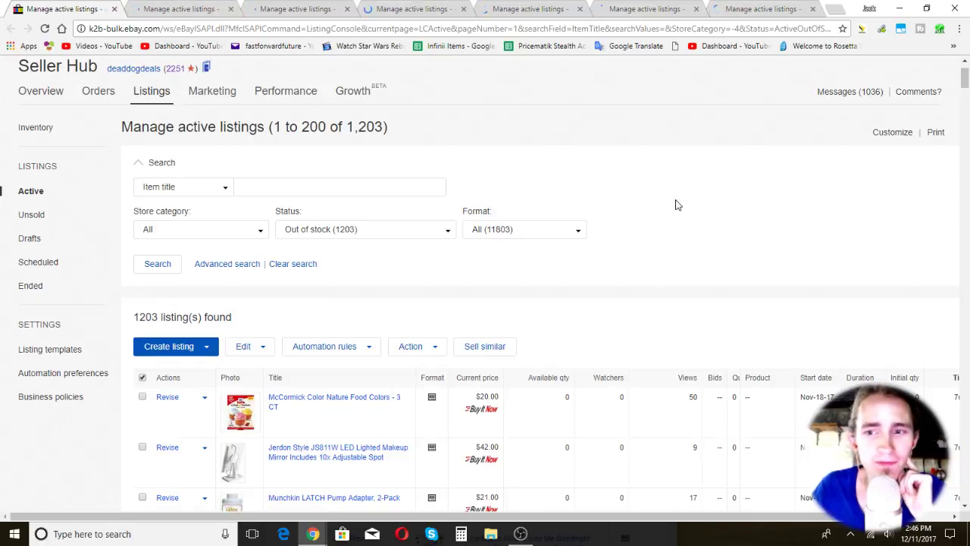
Select all out-of-stock listings on the first results page and apply the End action to them.
scroll(678, 205, down, 1)
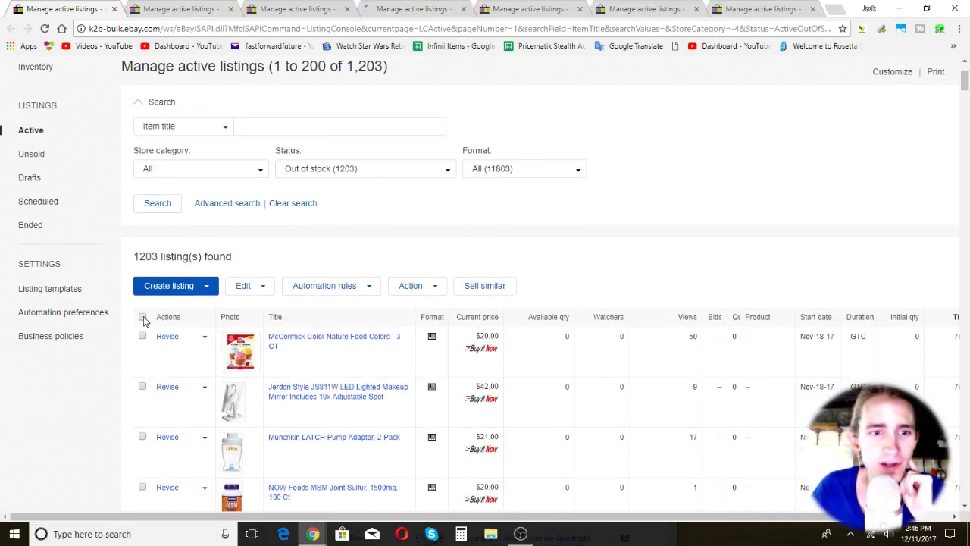
click(428, 287)
click(412, 322)
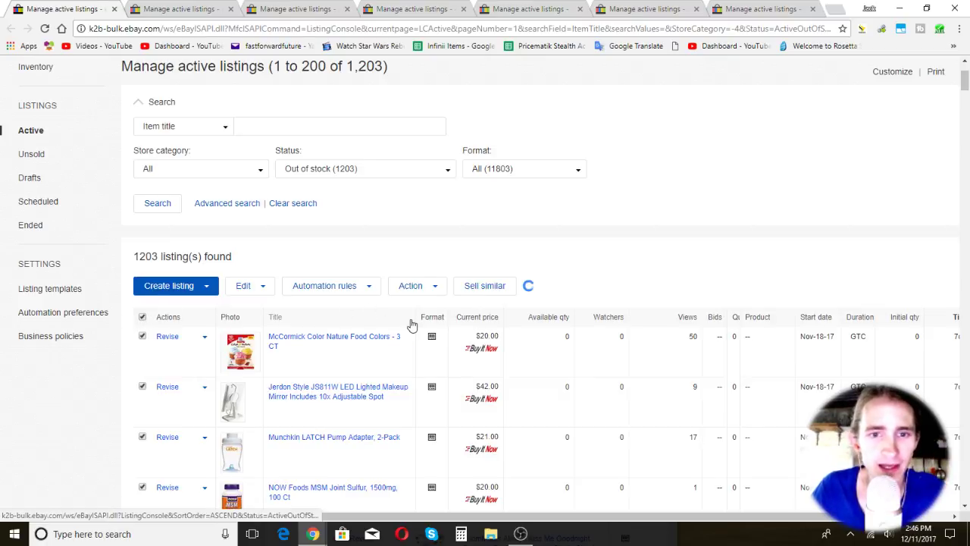
Select all listings on the second and third results pages and apply the End action on each page.
key(ctrl+Tab)
click(144, 440)
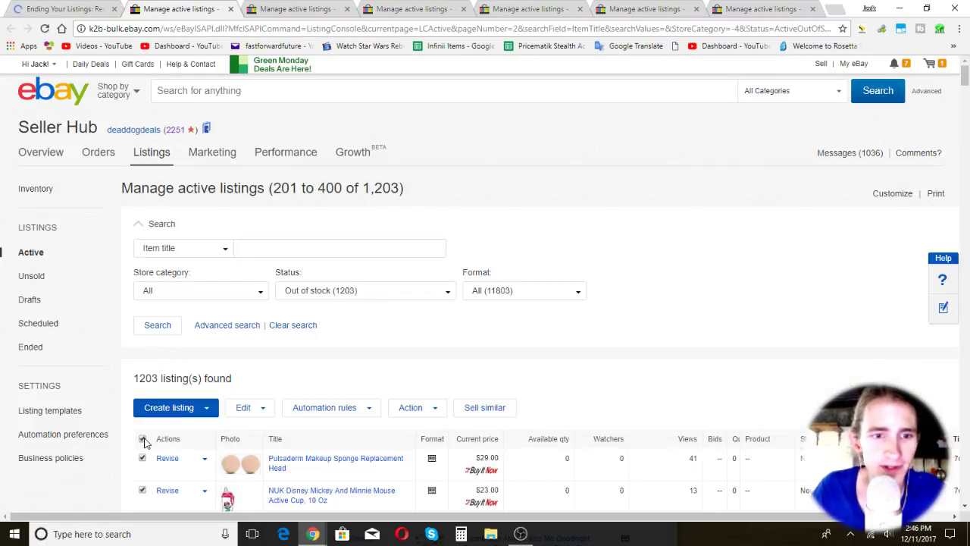
click(424, 407)
click(402, 448)
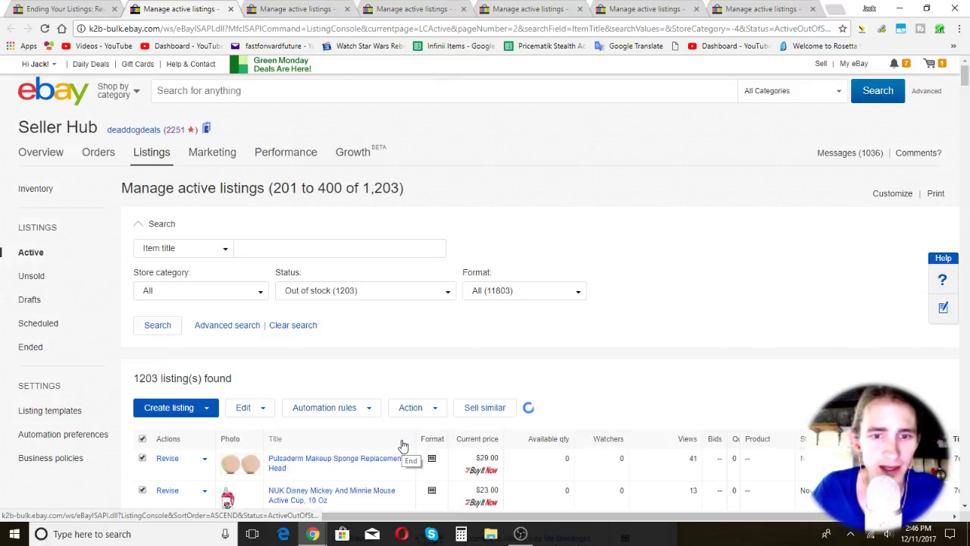
key(ctrl+Tab)
click(141, 439)
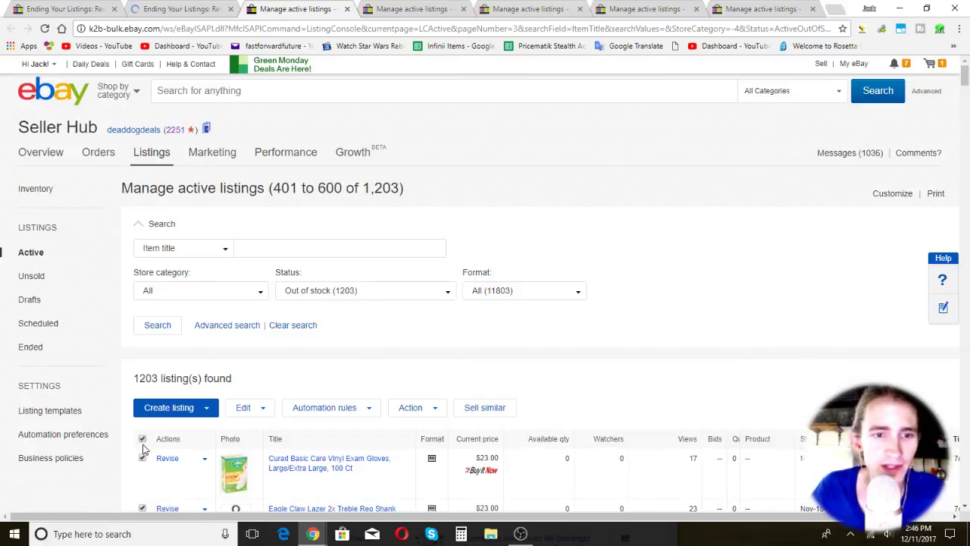
click(415, 408)
click(406, 447)
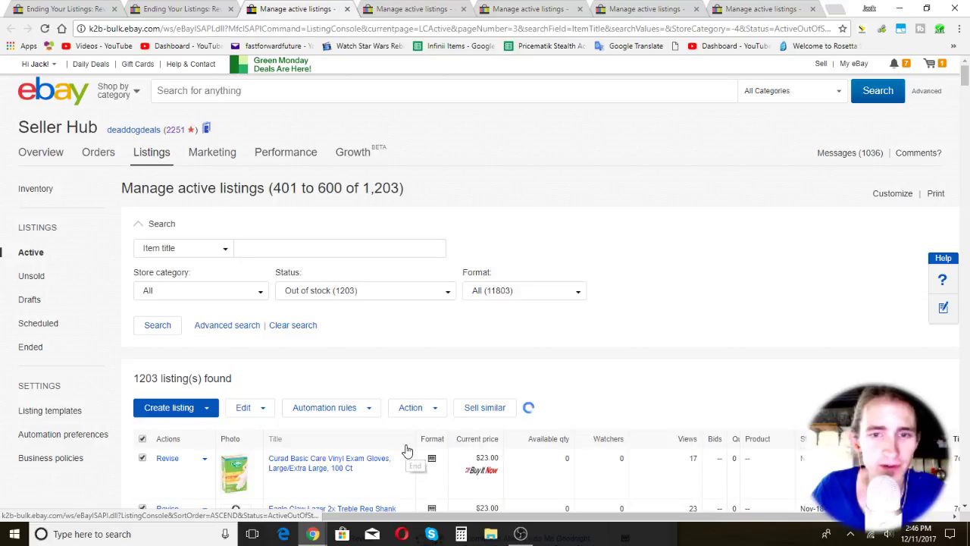
Select all listings on the fourth and fifth results pages and apply the End action on each page.
key(ctrl+Tab)
click(142, 440)
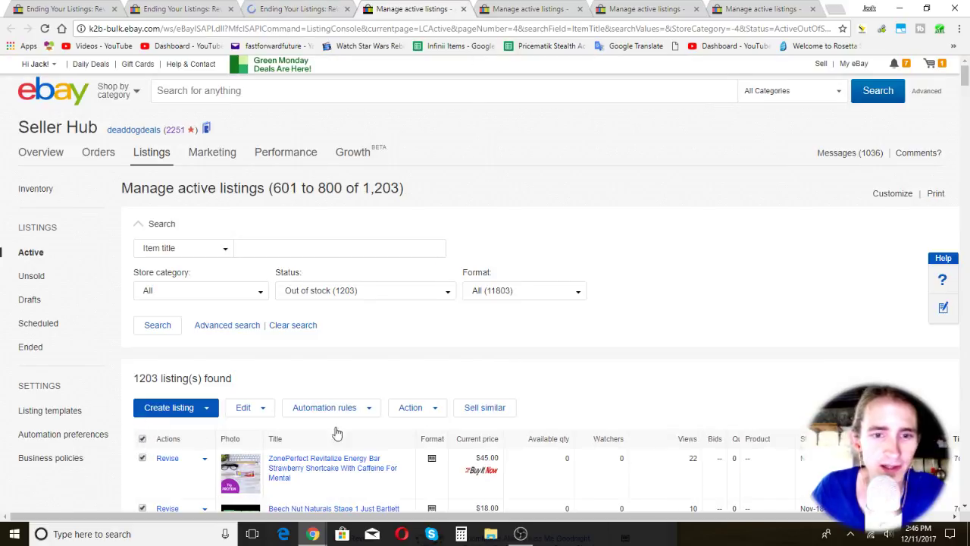
click(413, 409)
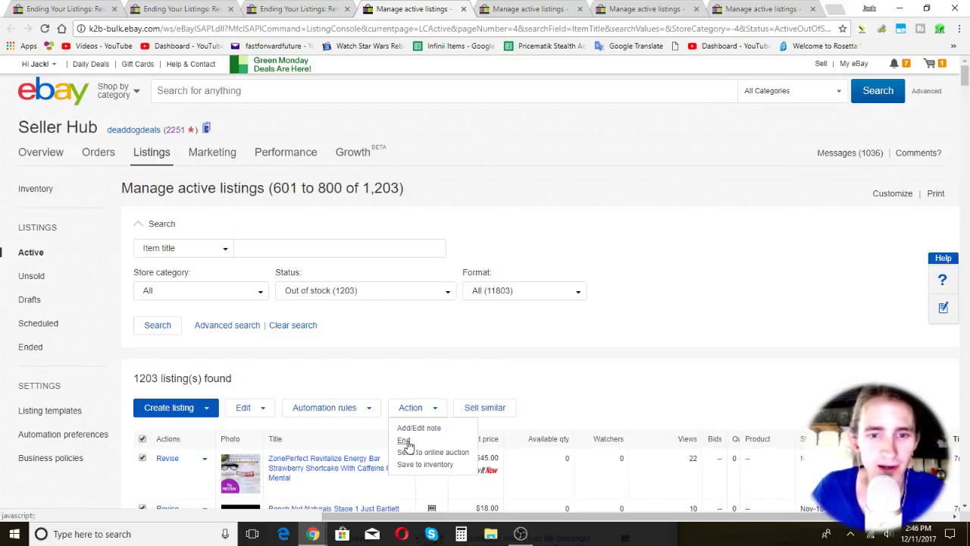
click(404, 440)
key(ctrl+Tab)
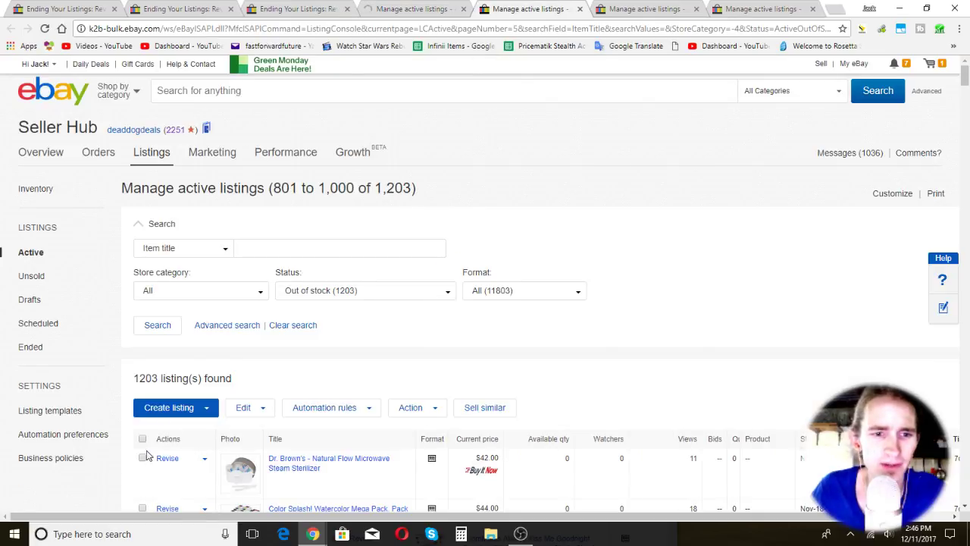
click(142, 438)
click(421, 421)
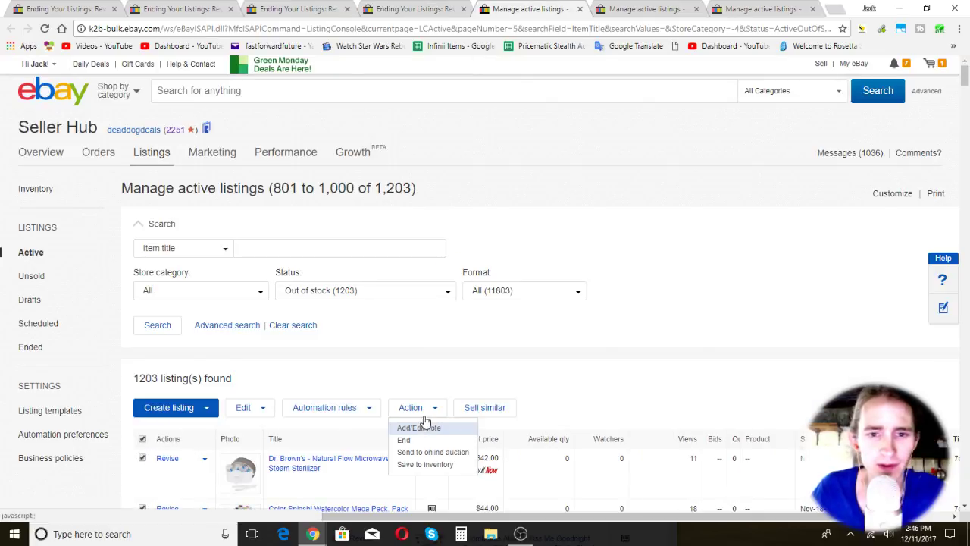
click(404, 442)
Select all listings on the sixth and seventh results pages and apply the End action on each page.
key(ctrl+Tab)
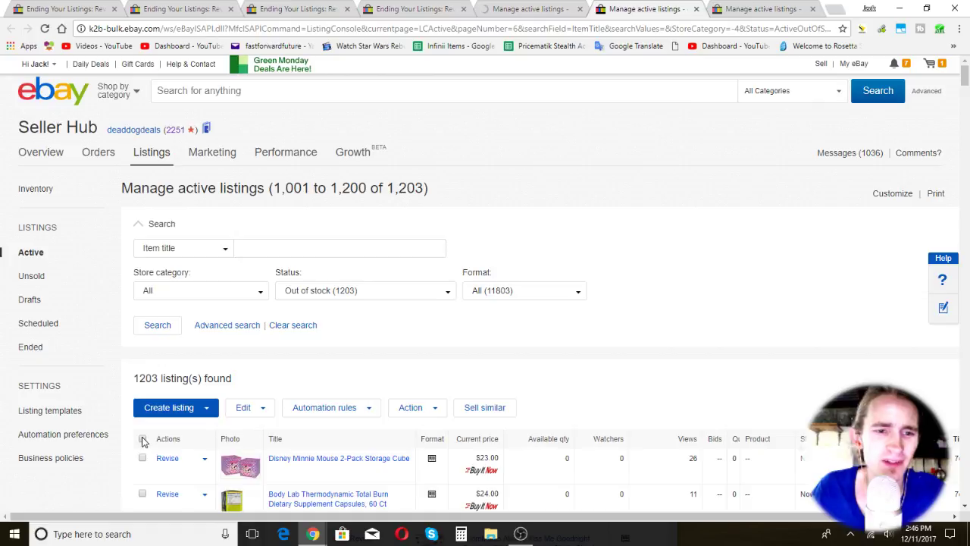
click(142, 439)
click(429, 417)
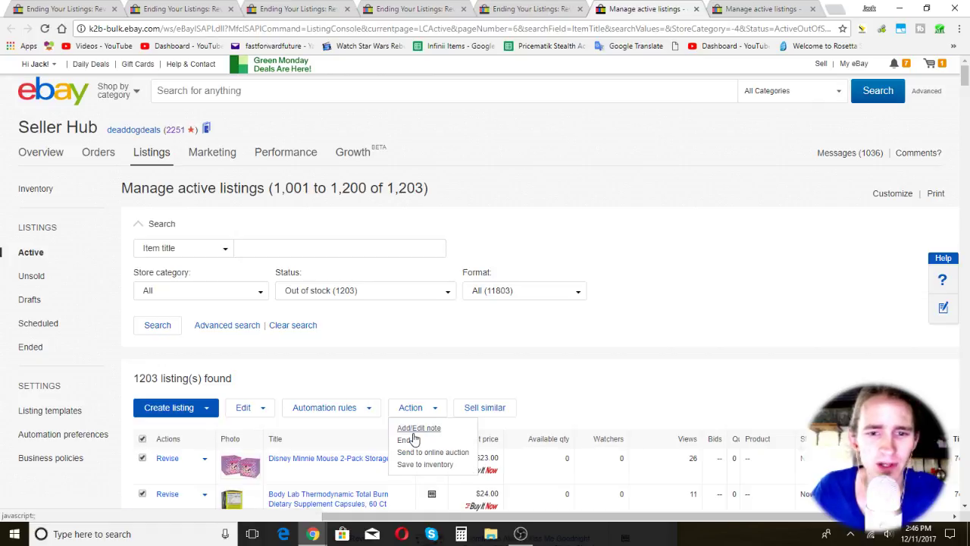
click(404, 441)
key(ctrl+Tab)
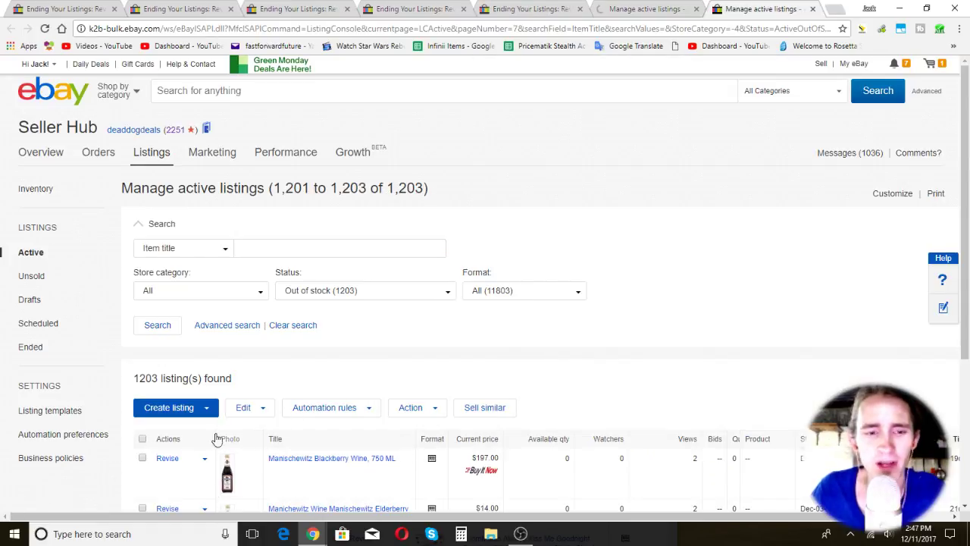
click(143, 439)
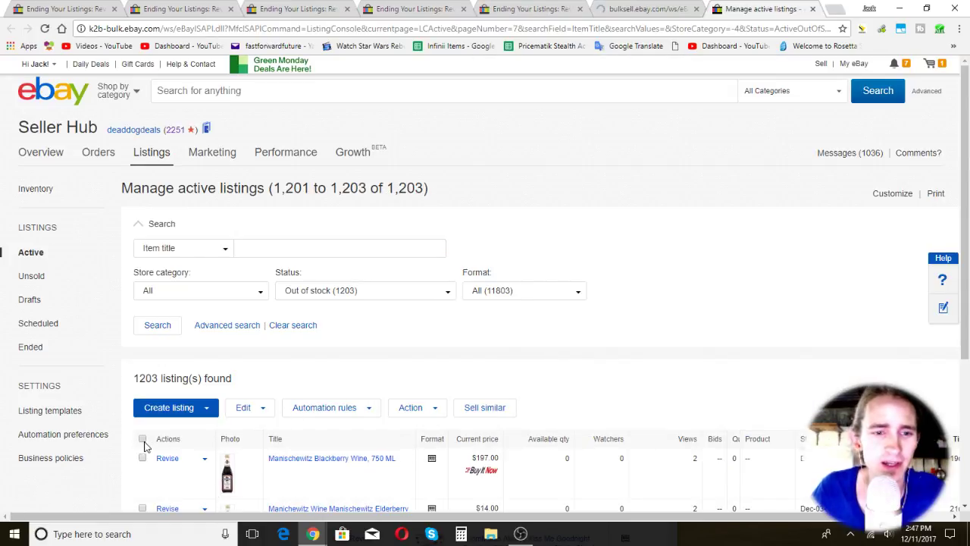
click(427, 416)
click(404, 441)
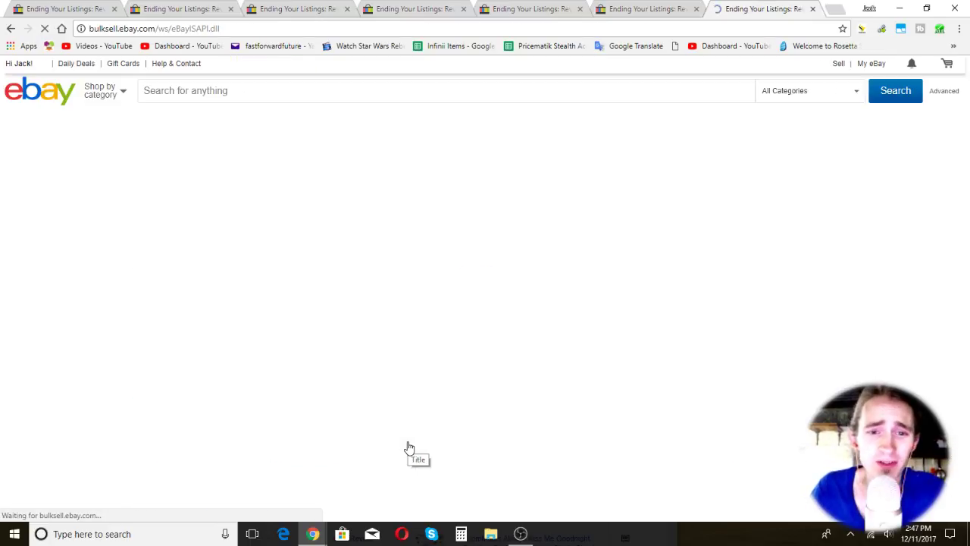
Submit the ending of all listings on the first and second End Your Listings review pages.
key(ctrl+Tab)
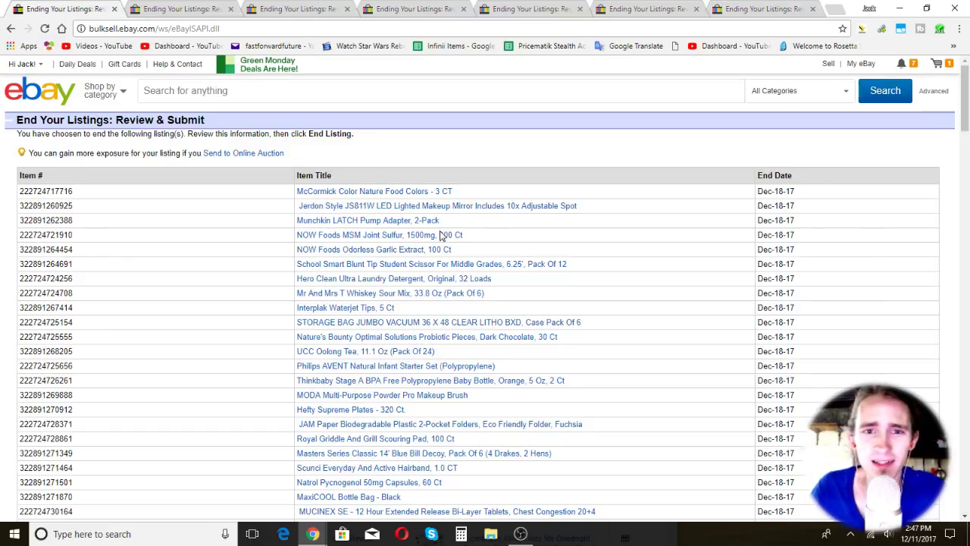
scroll(549, 227, down, 20)
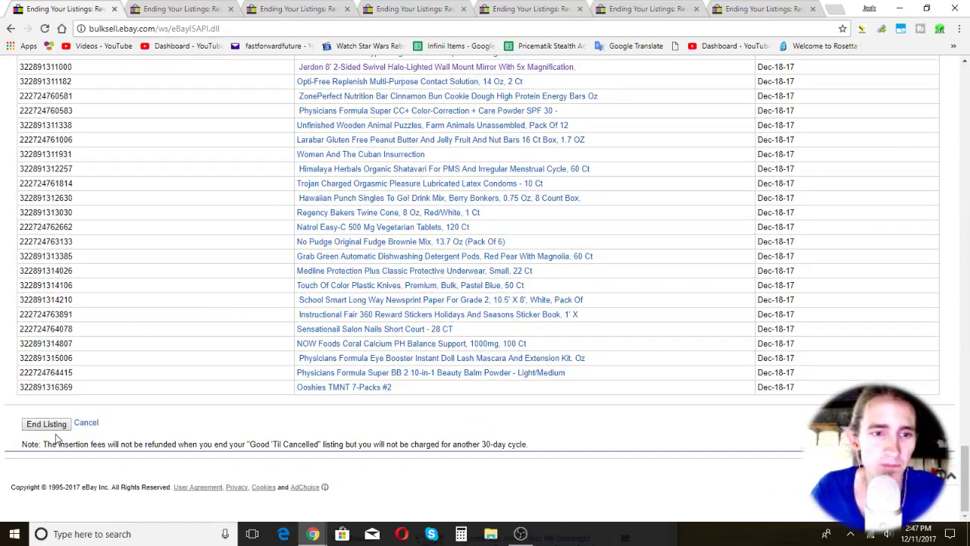
click(47, 424)
key(ctrl+Tab)
scroll(47, 429, down, 20)
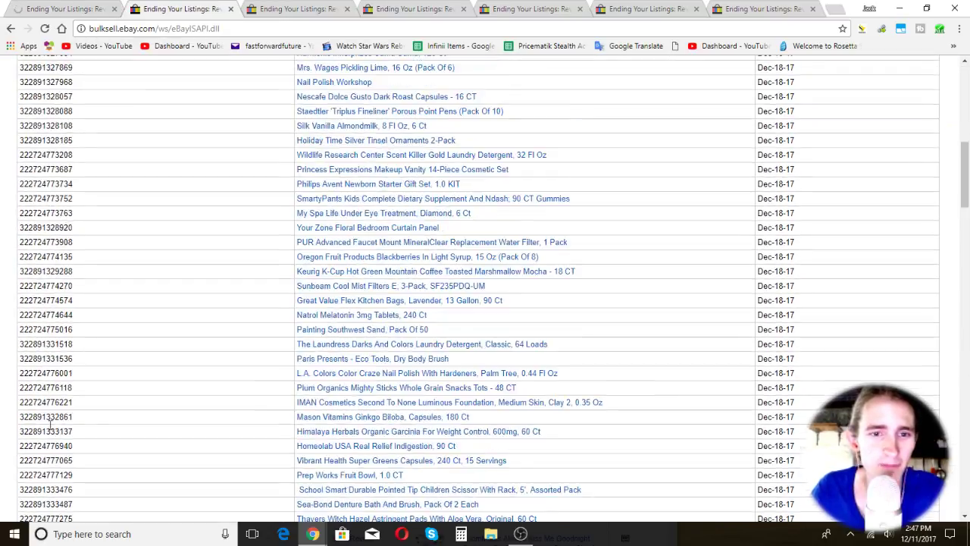
scroll(55, 427, down, 3)
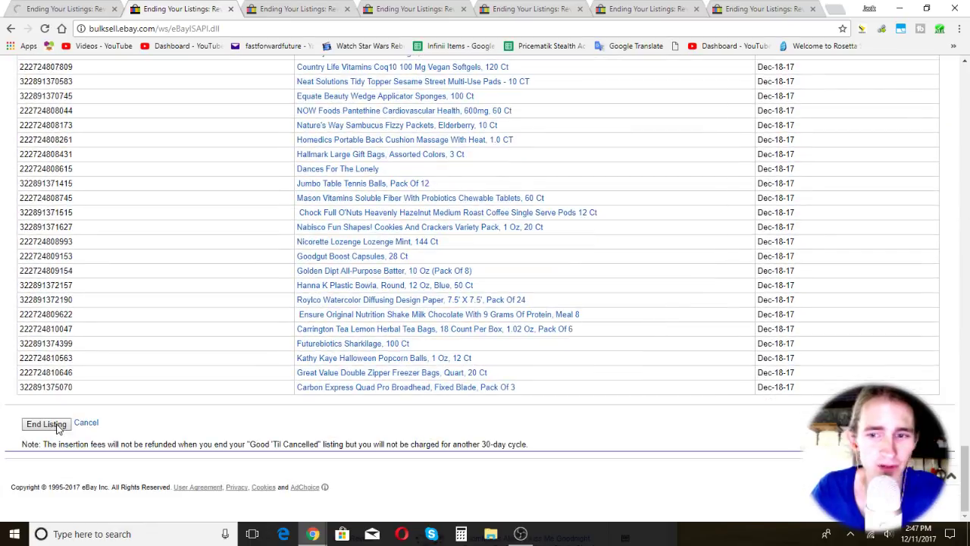
click(50, 429)
Submit the ending of all listings on the third and fourth End Your Listings review pages.
key(ctrl+Tab)
scroll(46, 421, down, 10)
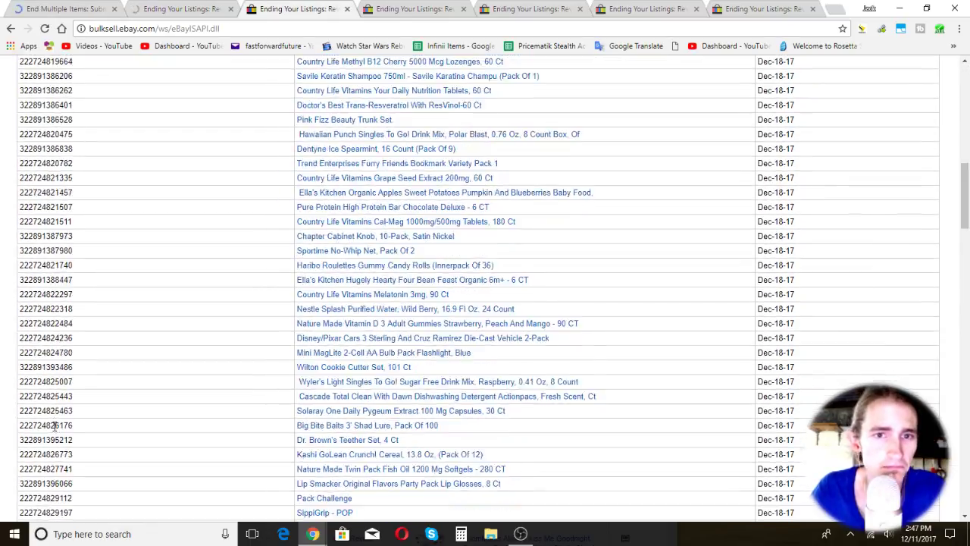
scroll(38, 417, down, 10)
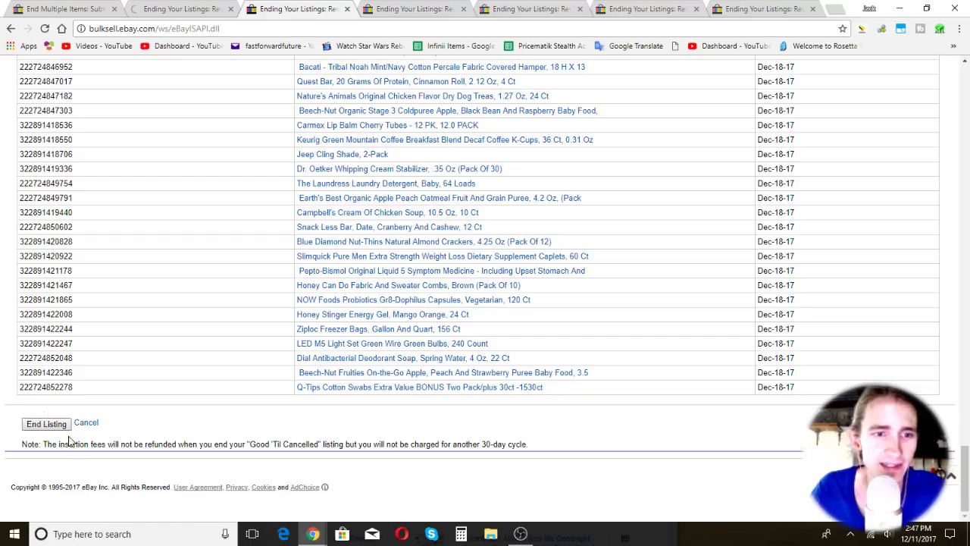
click(46, 424)
key(ctrl+Tab)
scroll(65, 428, down, 10)
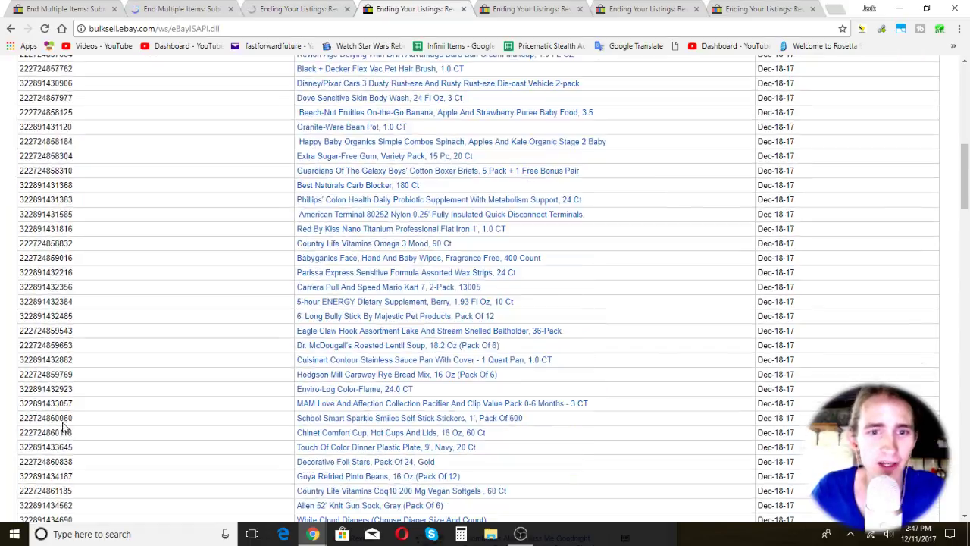
scroll(71, 425, down, 15)
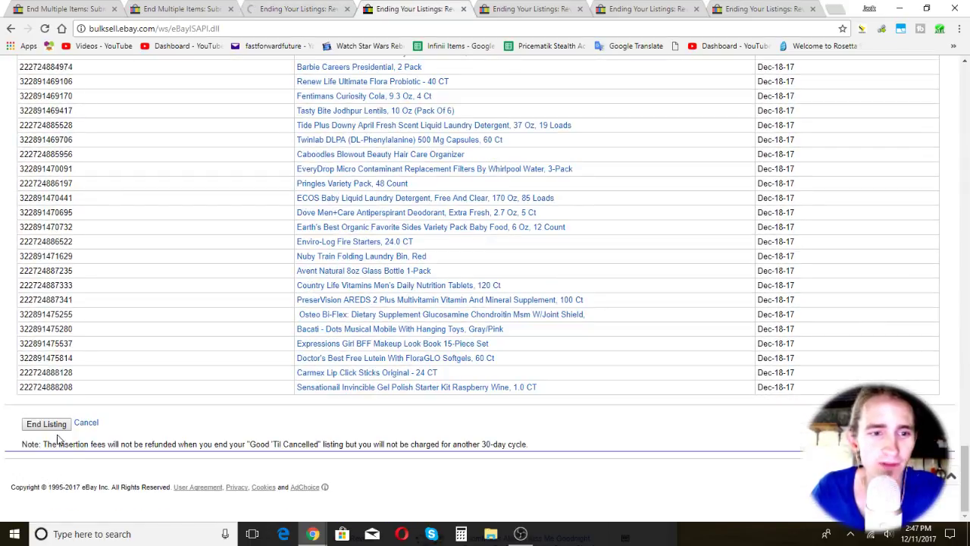
click(46, 424)
Submit the ending of all listings on the fifth and sixth review pages and bring up the seventh review page.
key(ctrl+Tab)
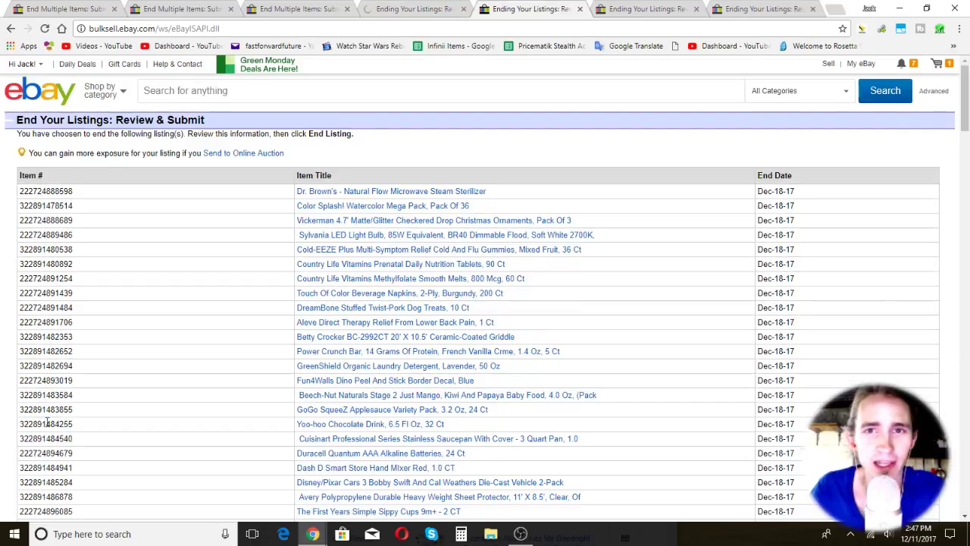
scroll(46, 426, down, 10)
scroll(47, 427, down, 15)
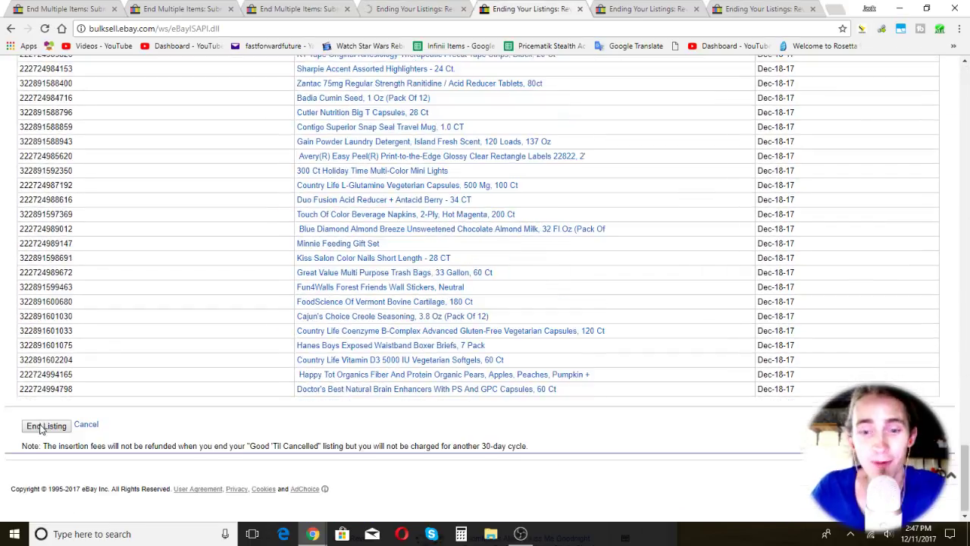
click(46, 424)
key(ctrl+Tab)
scroll(48, 426, down, 10)
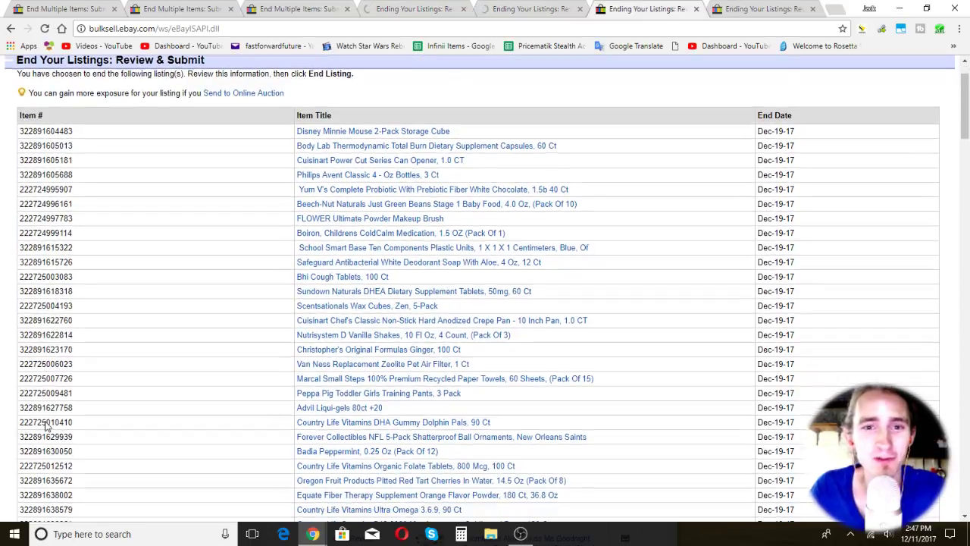
scroll(51, 427, down, 15)
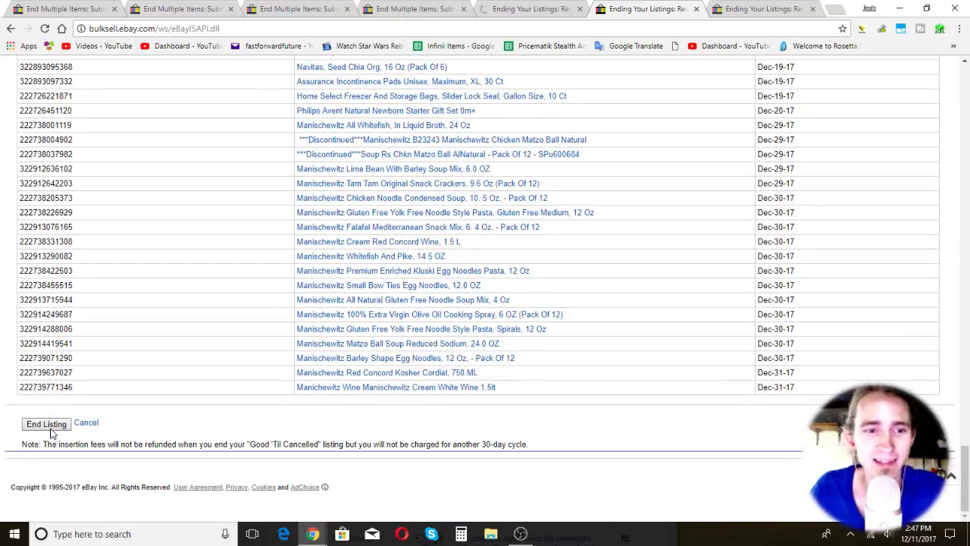
click(50, 427)
key(ctrl+Tab)
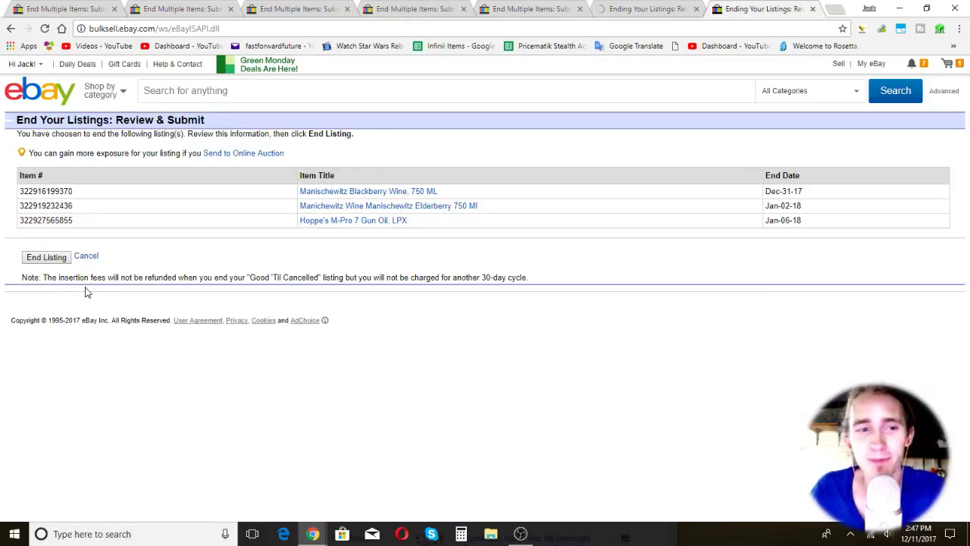
Submit the ending of the listings on the seventh review page and check the submission progress of all seven batches.
click(46, 257)
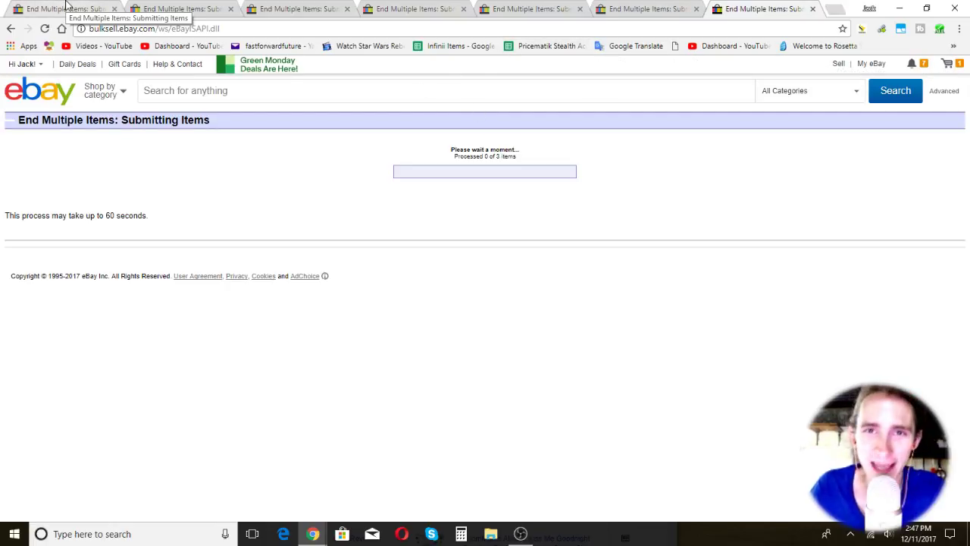
click(66, 6)
click(173, 8)
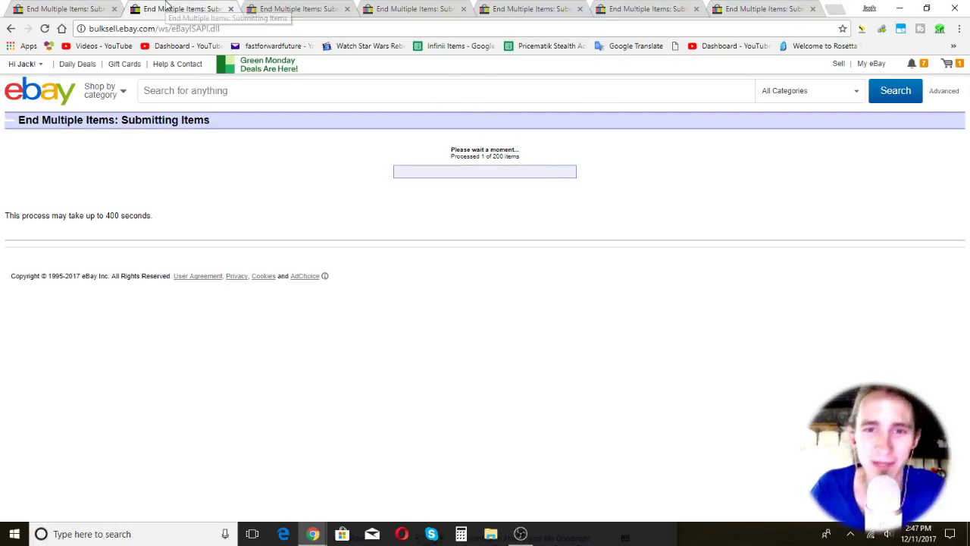
click(282, 6)
click(428, 7)
click(568, 6)
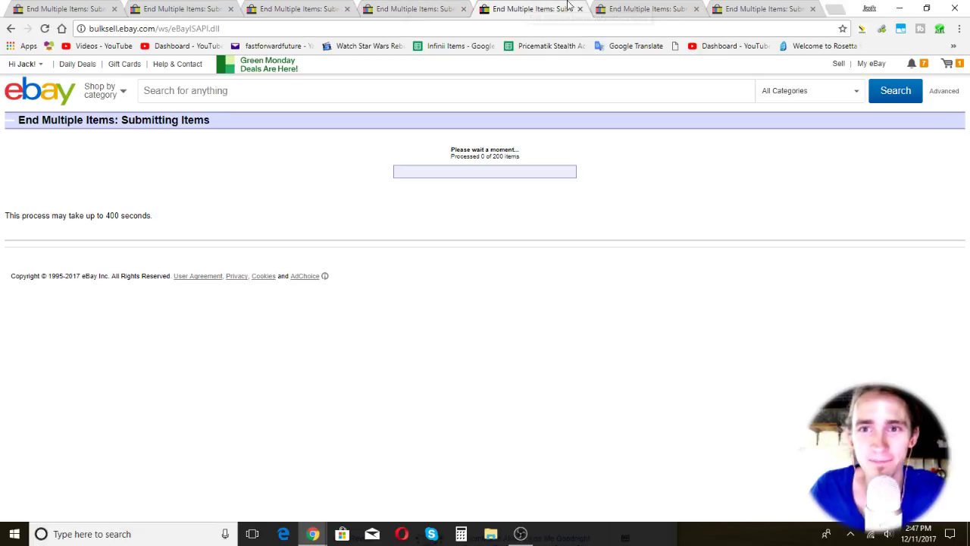
click(645, 7)
click(768, 7)
Recheck each batch, starting with the first, to see whether its listings have finished ending.
click(41, 6)
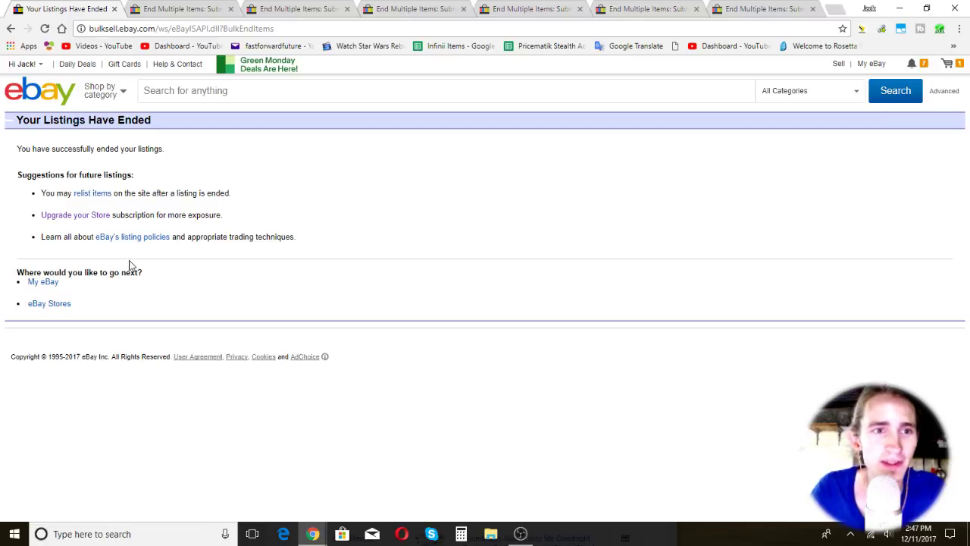
key(ctrl+Tab)
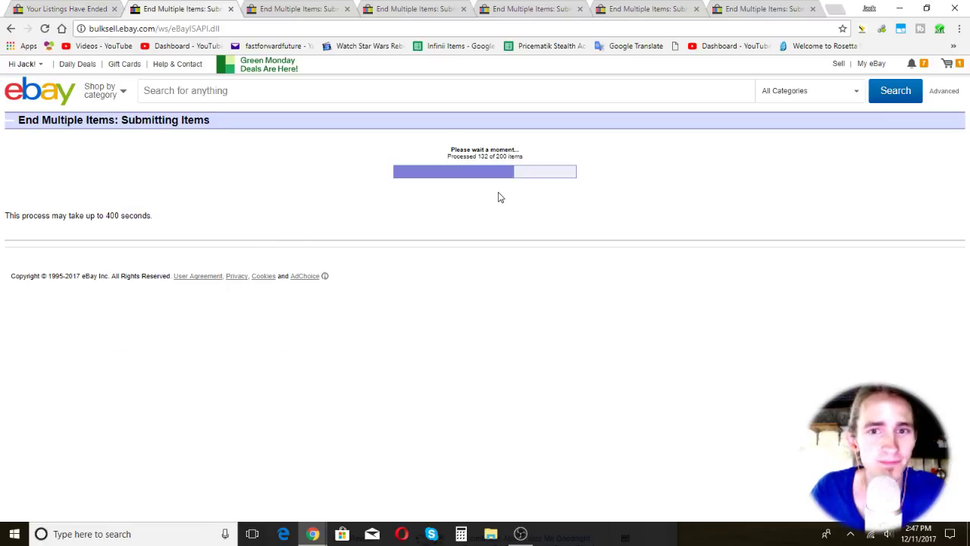
key(ctrl+Tab)
key(ctrl+Tab)
key(ctrl+Tab)
key(ctrl+Tab)
key(ctrl+Tab)
key(ctrl+Tab)
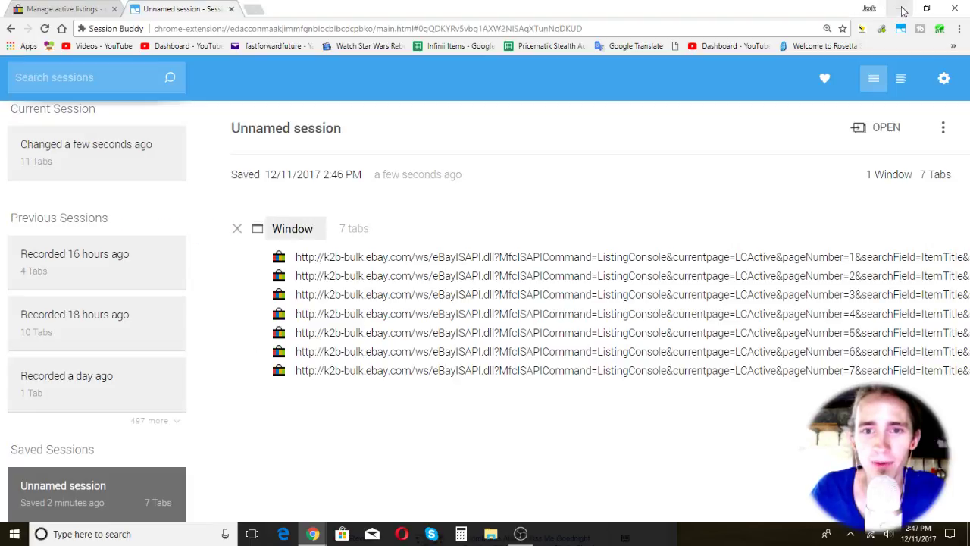
Return to the Manage active listings page and rerun the Out of stock search to check how many listings remain.
click(900, 8)
click(60, 8)
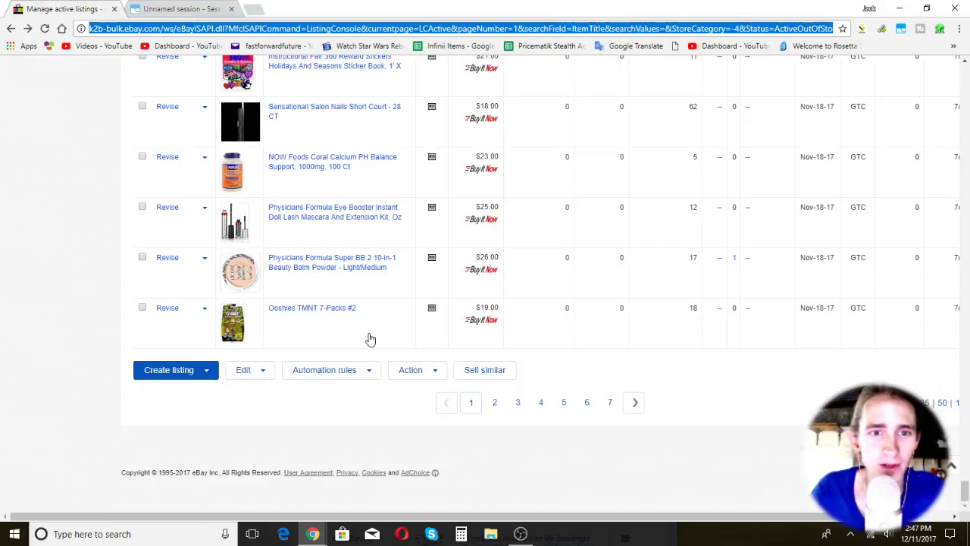
scroll(356, 356, up, 10)
scroll(322, 379, up, 15)
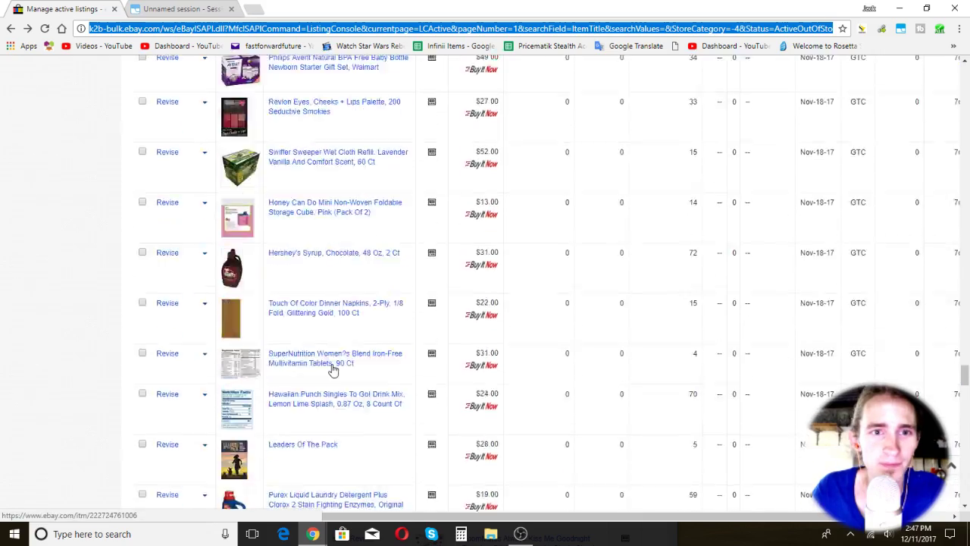
scroll(324, 377, up, 15)
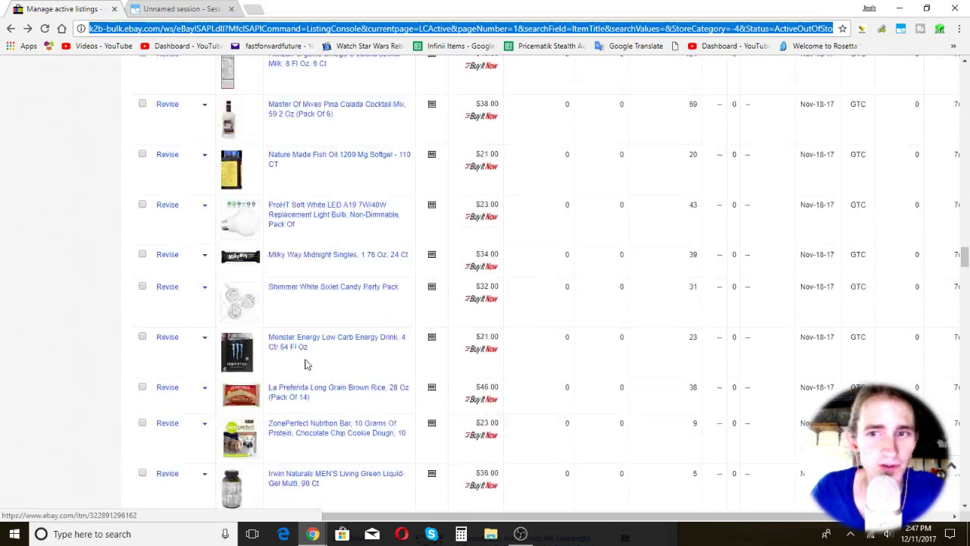
scroll(287, 361, up, 15)
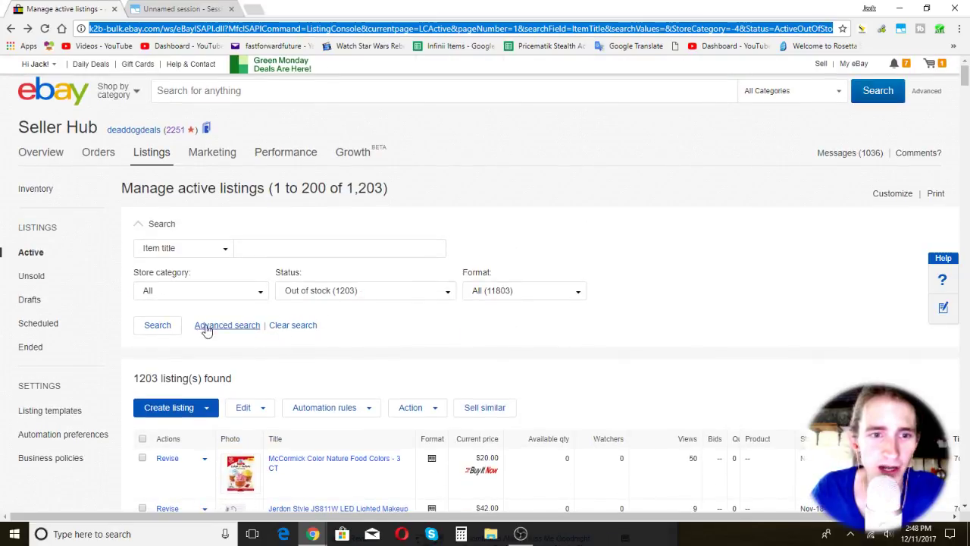
click(156, 329)
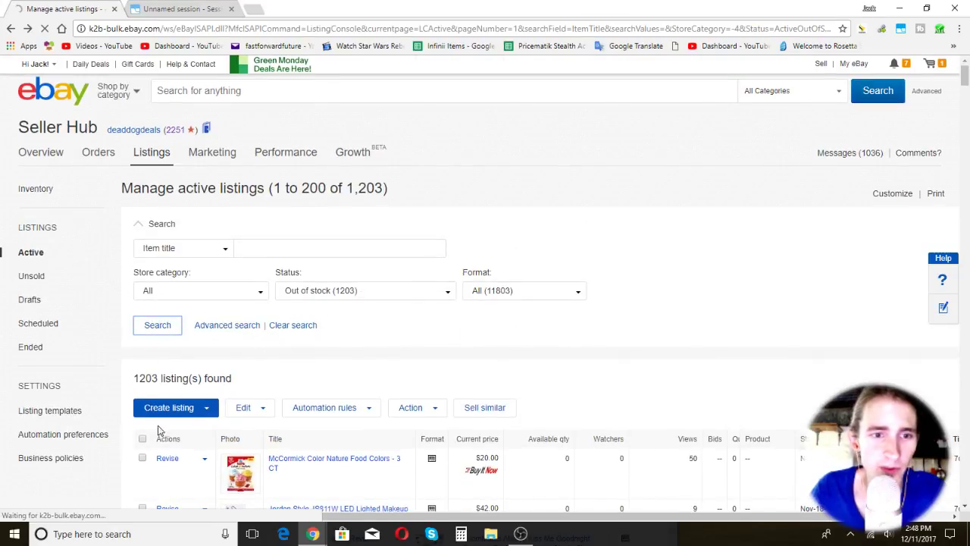
drag(140, 380, 146, 381)
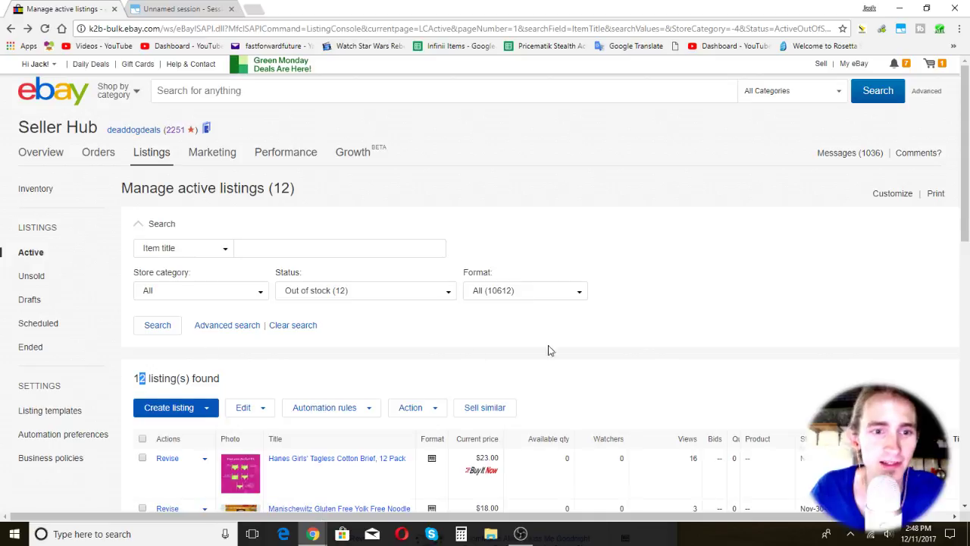
scroll(591, 341, down, 3)
scroll(707, 224, up, 2)
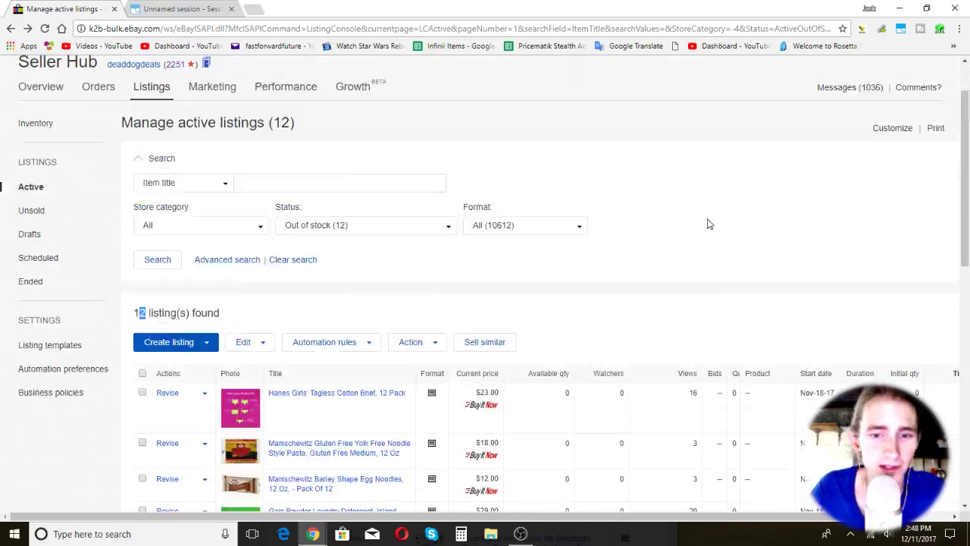
scroll(707, 223, up, 2)
Go back to the window with the bulk-end confirmation pages and close all seven of them.
mouse_move(313, 534)
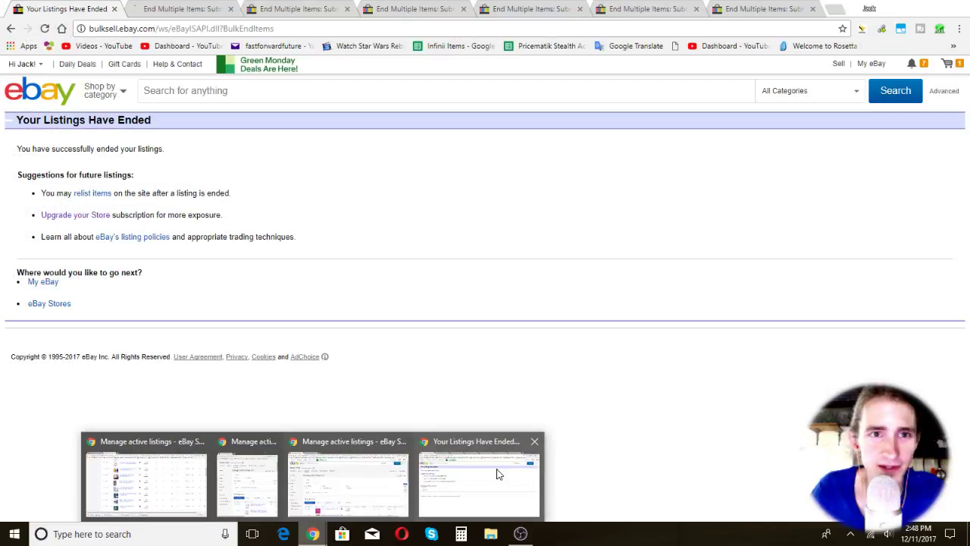
click(497, 473)
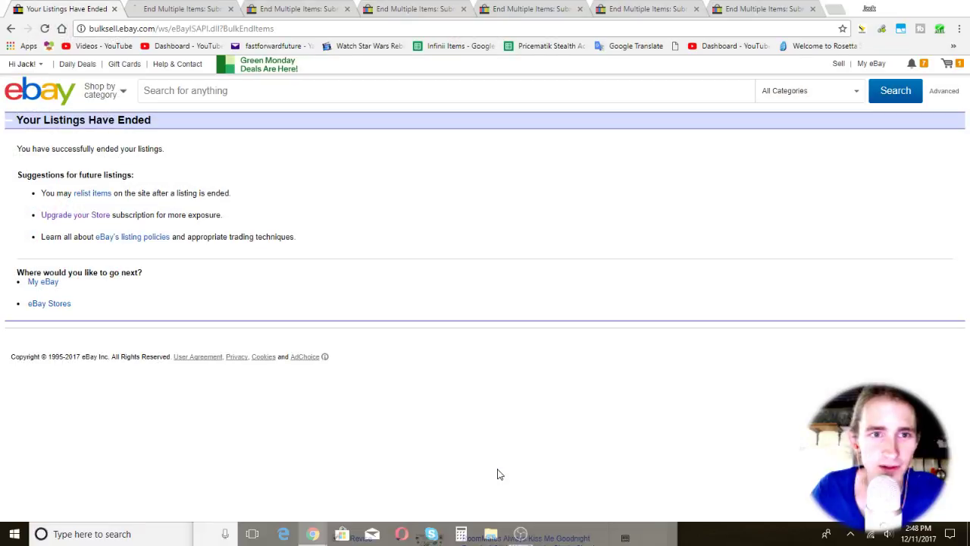
click(114, 9)
click(114, 9)
click(114, 9)
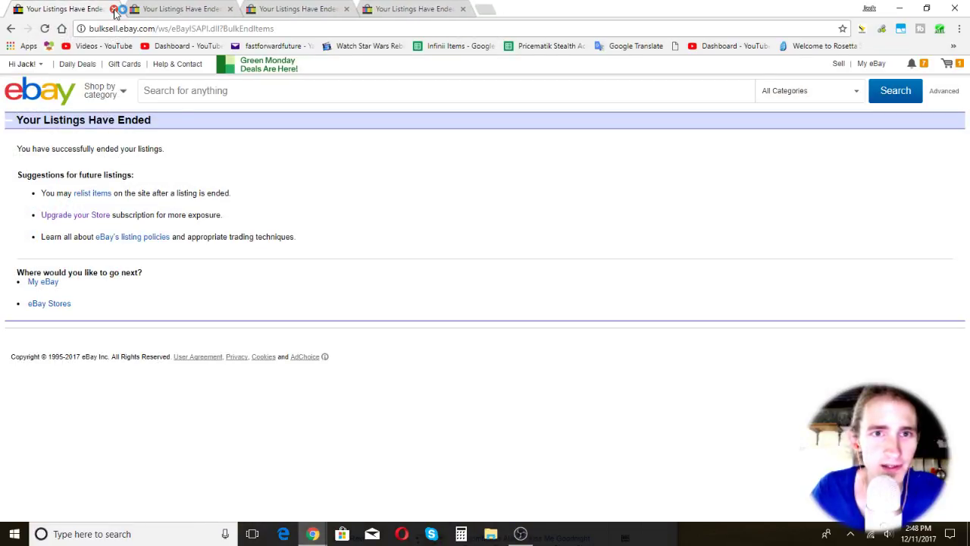
click(113, 9)
click(113, 9)
click(114, 9)
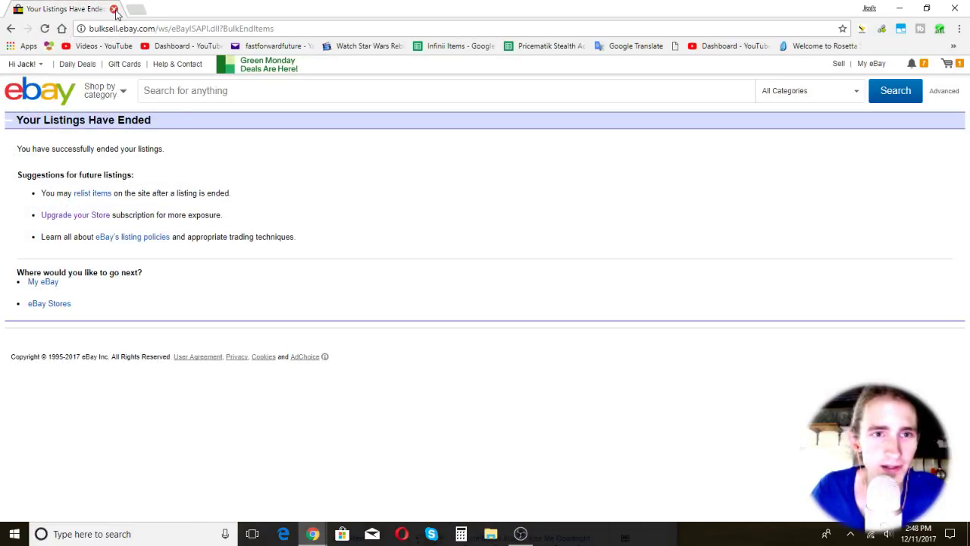
click(114, 9)
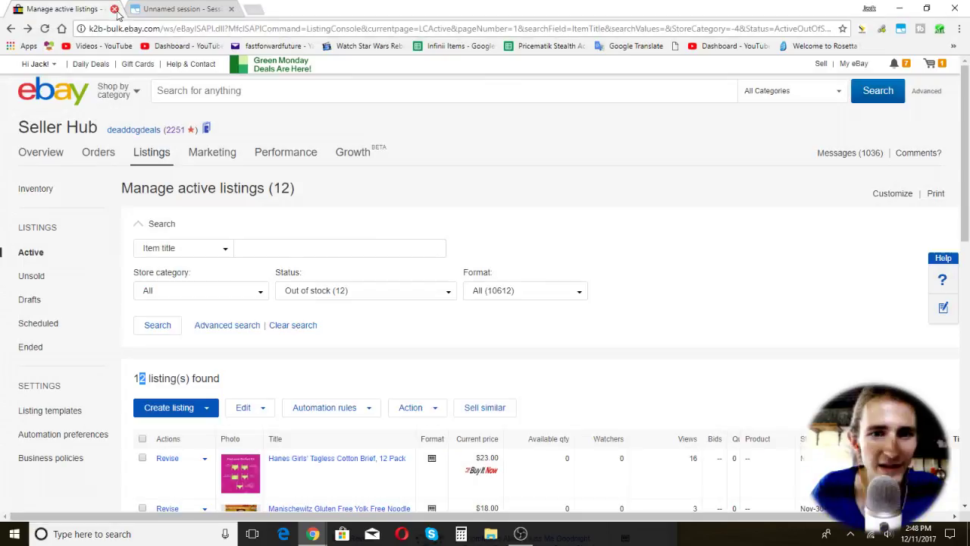
Reload the out-of-stock active listings and review the Status and Format filter options and the remaining results.
click(47, 29)
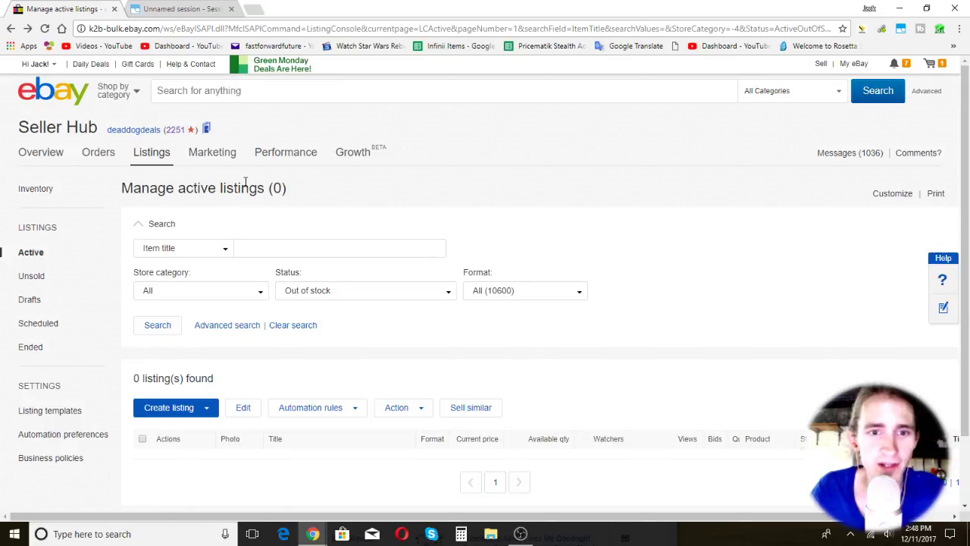
click(413, 294)
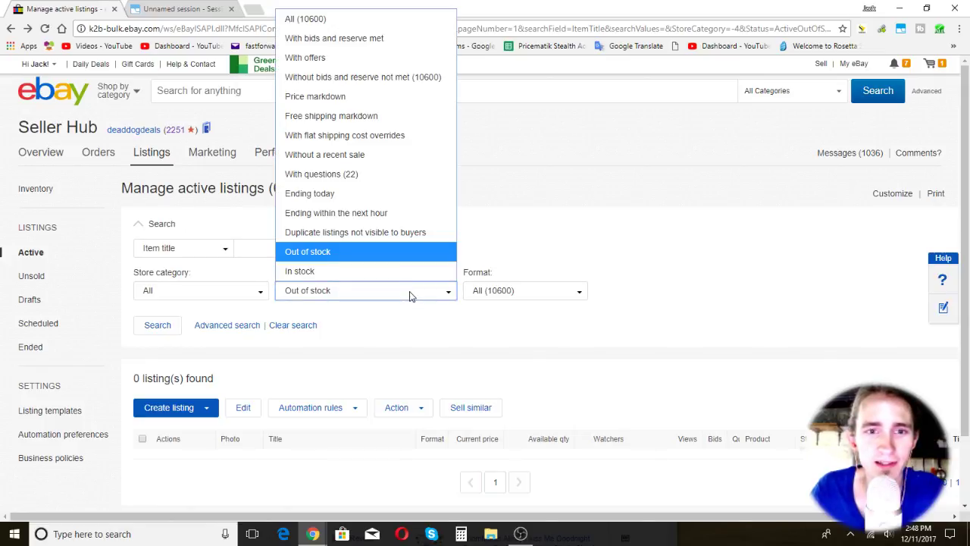
click(498, 292)
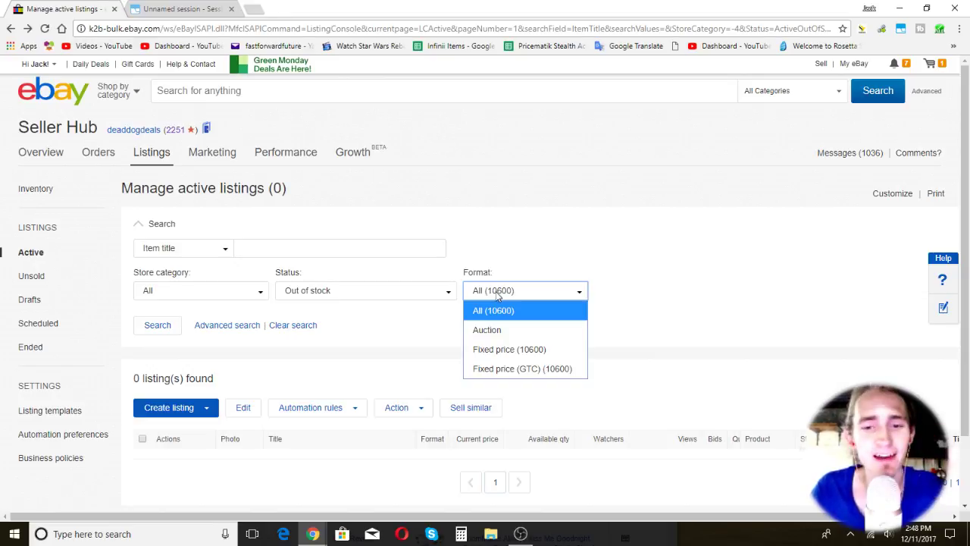
click(690, 292)
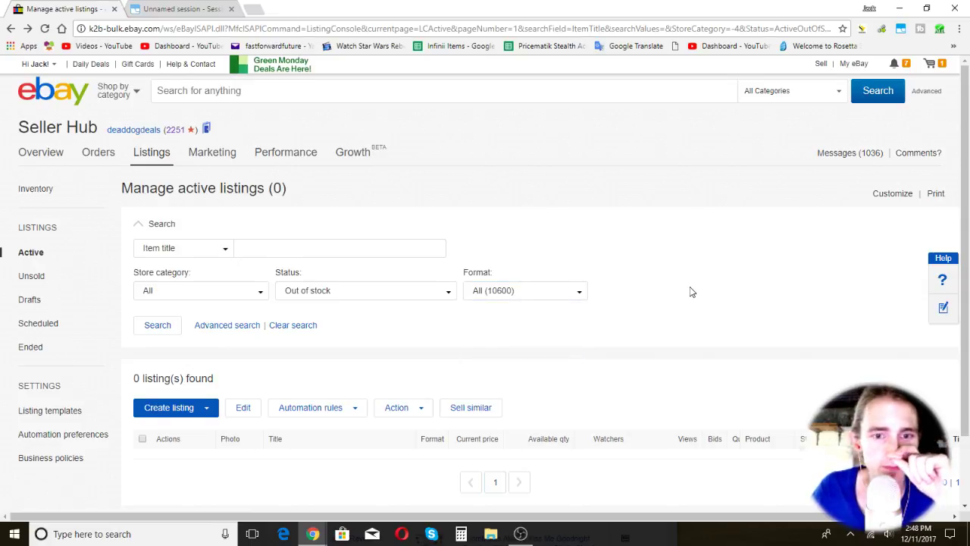
scroll(689, 292, down, 1)
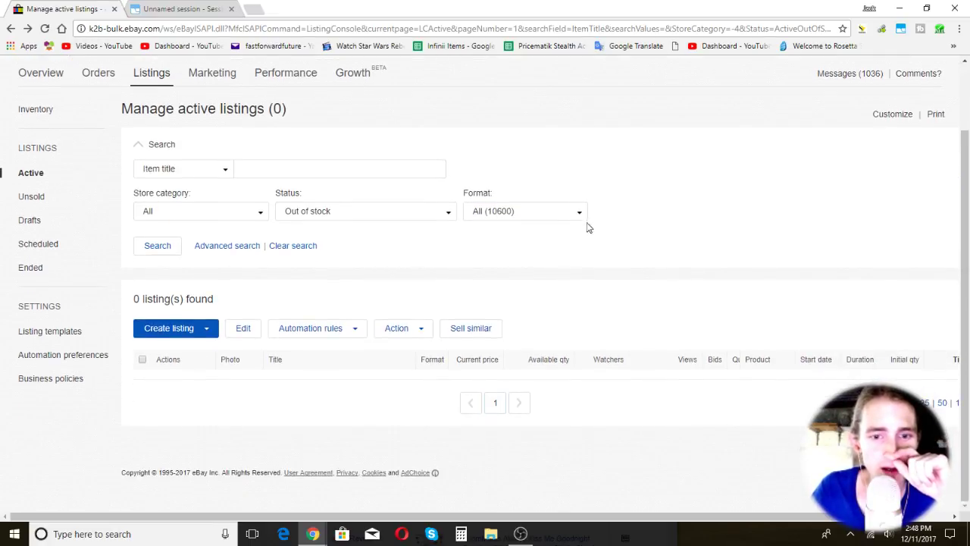
click(521, 534)
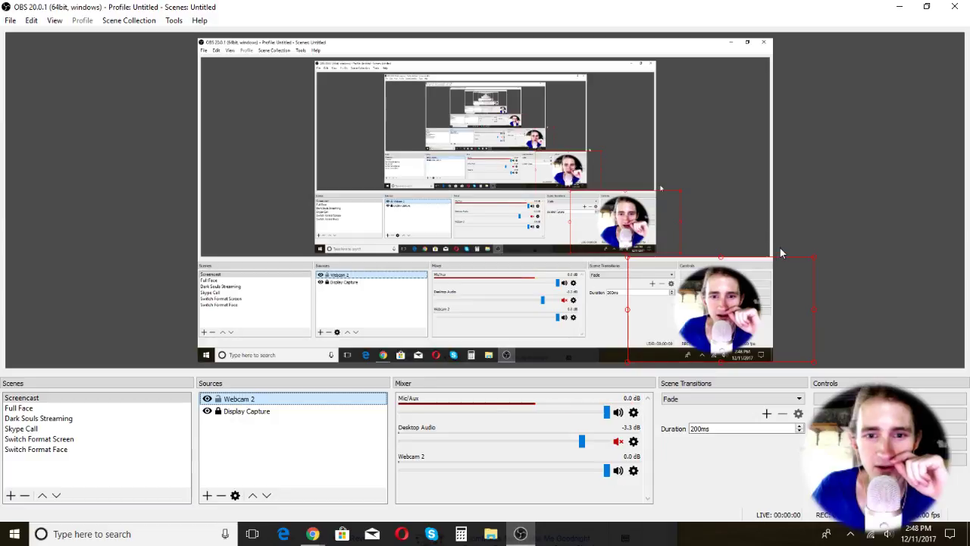
click(901, 8)
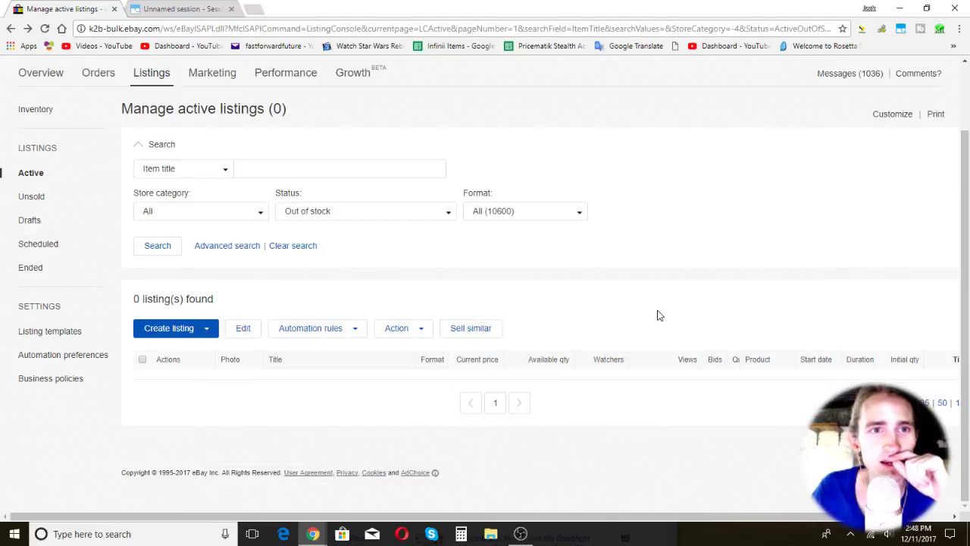